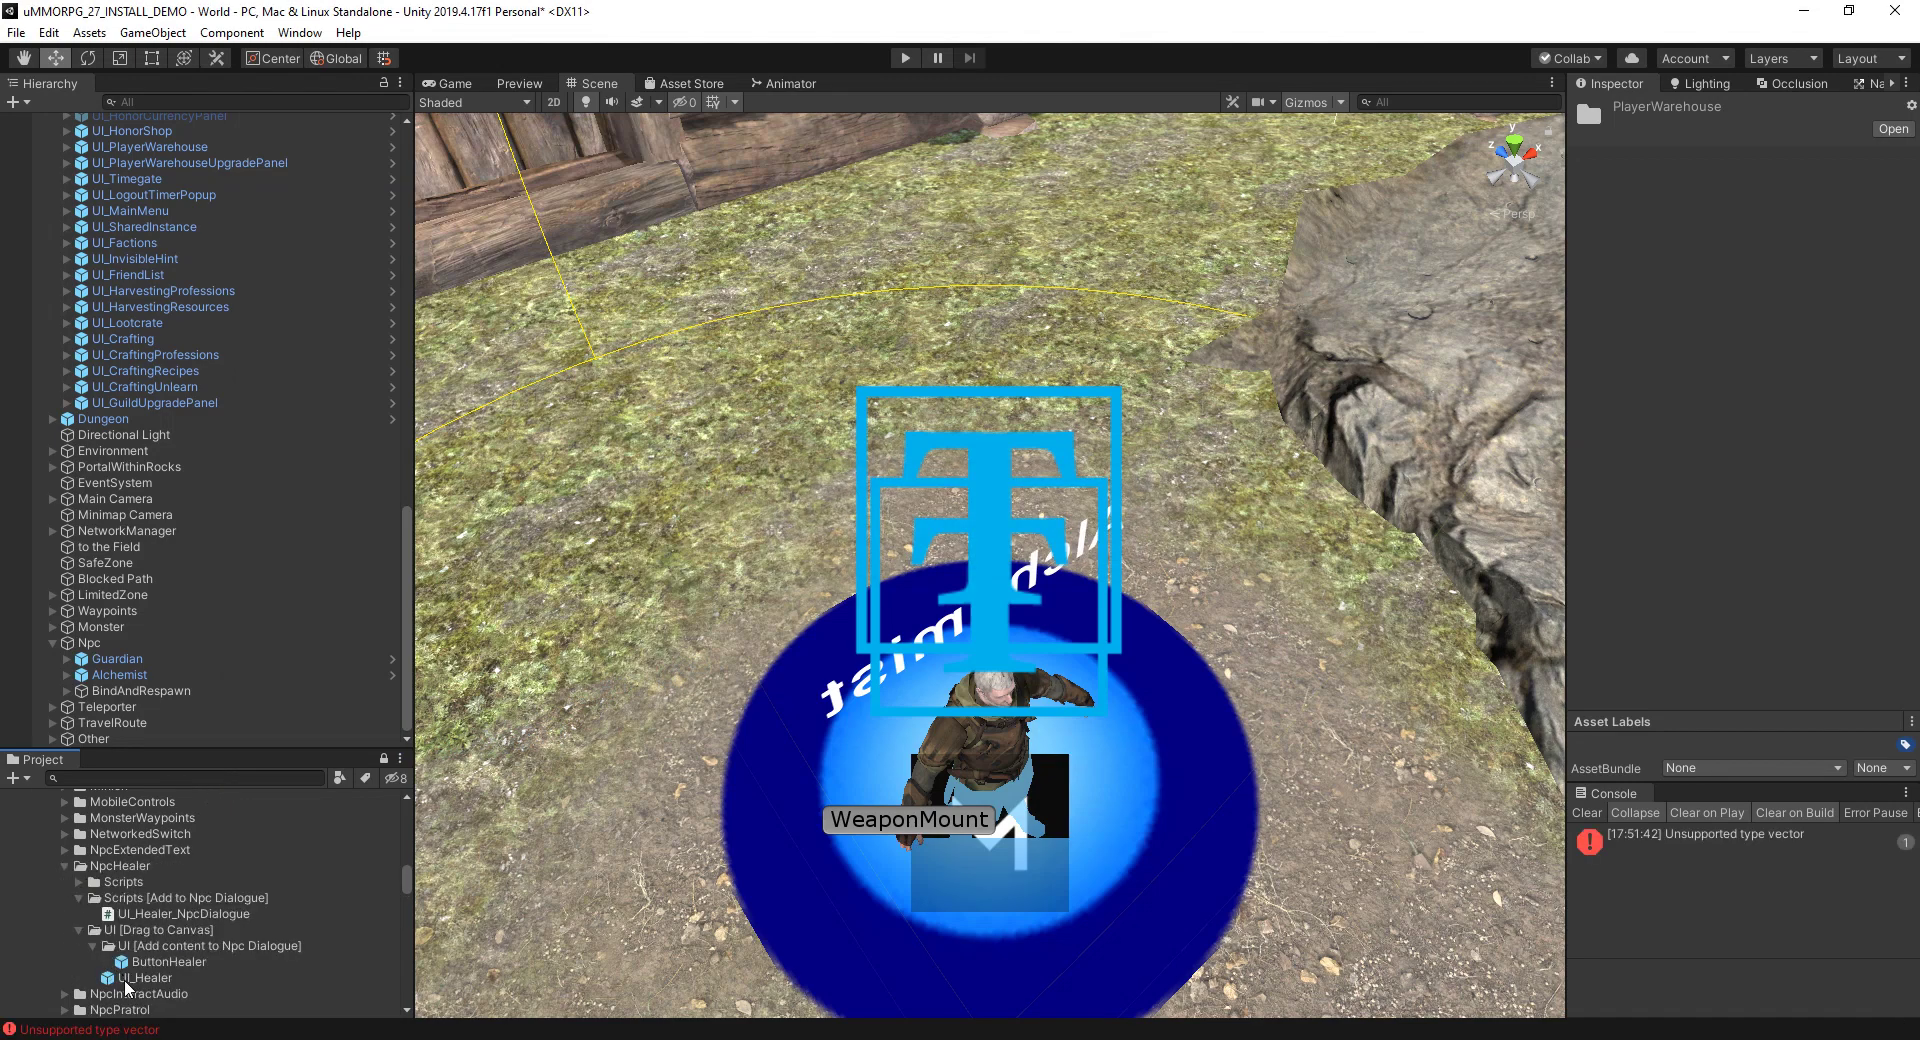
# - Add the UI_Healer prefab to the end of the Canvas and ButtonHealer to NpcDialoguePanel below ButtonPlayerWarehouse
pyautogui.moveTo(127, 988); pyautogui.dragTo(112, 420)
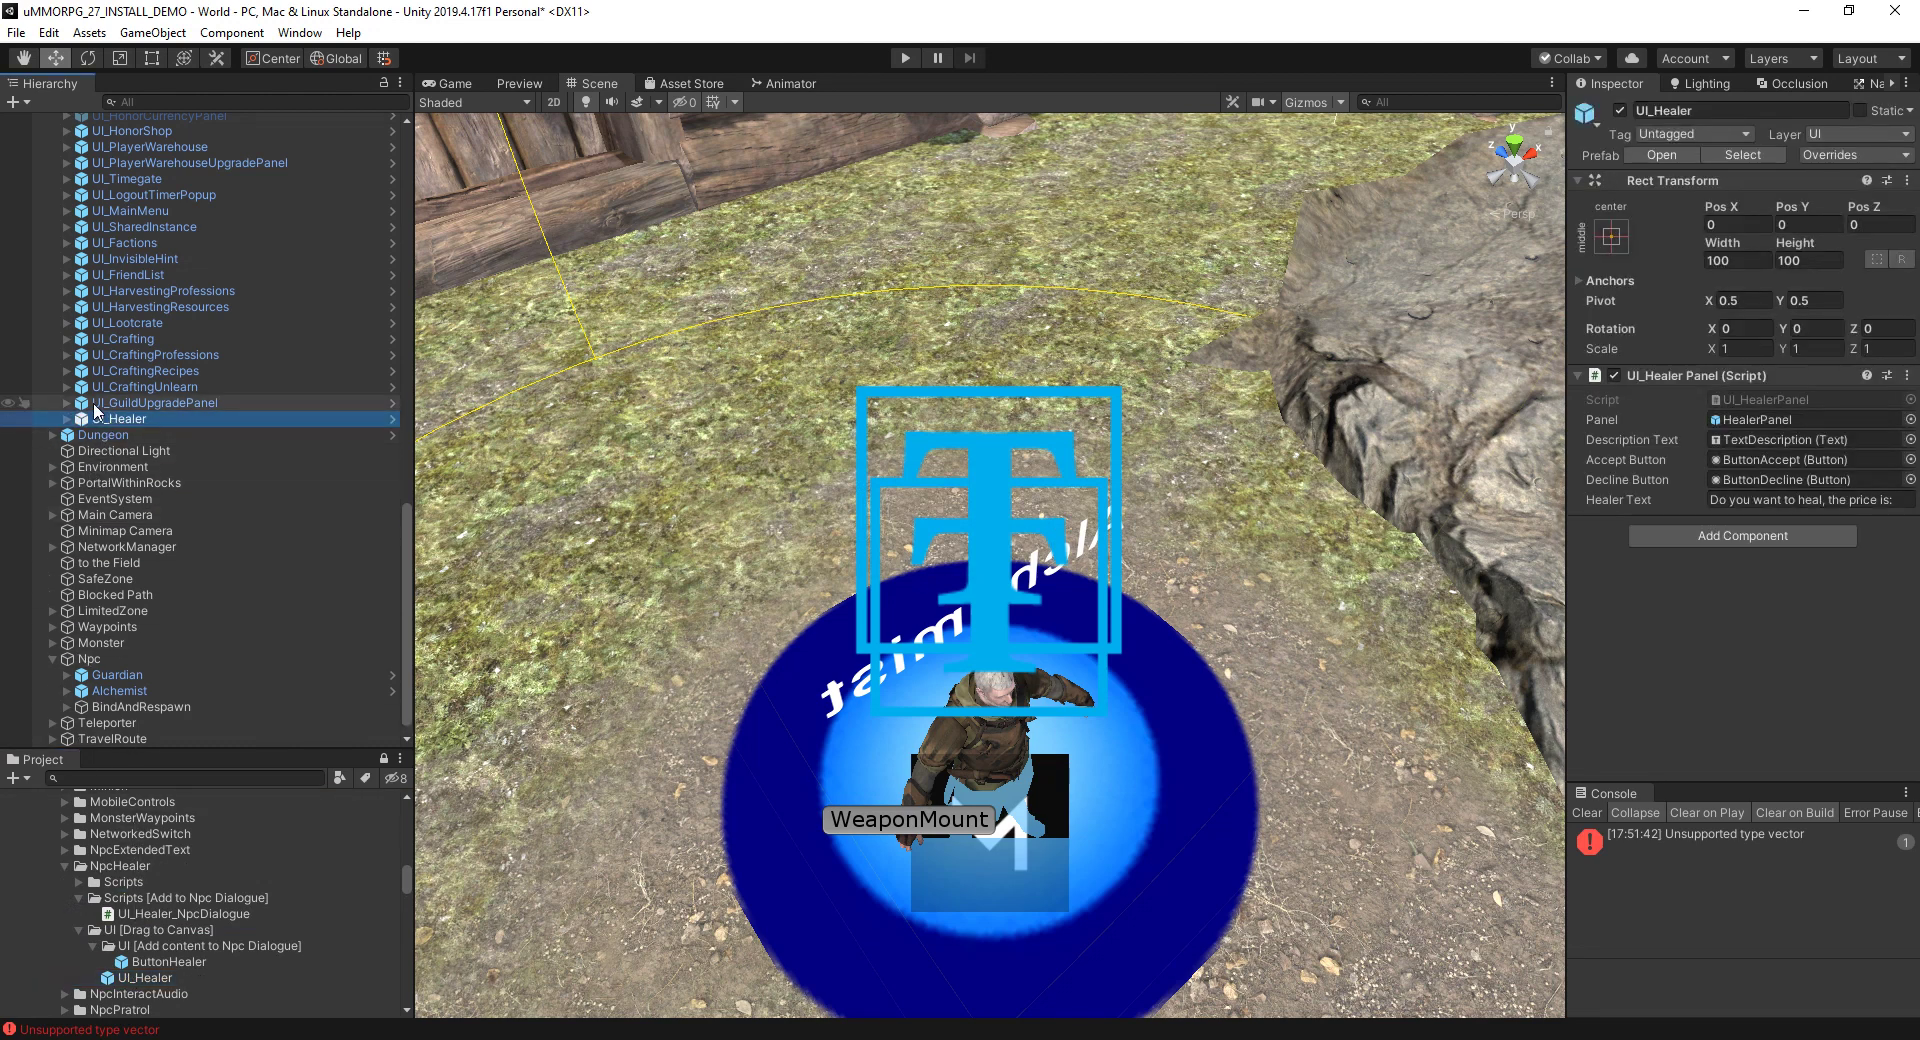
pyautogui.scroll(10, 93, 415)
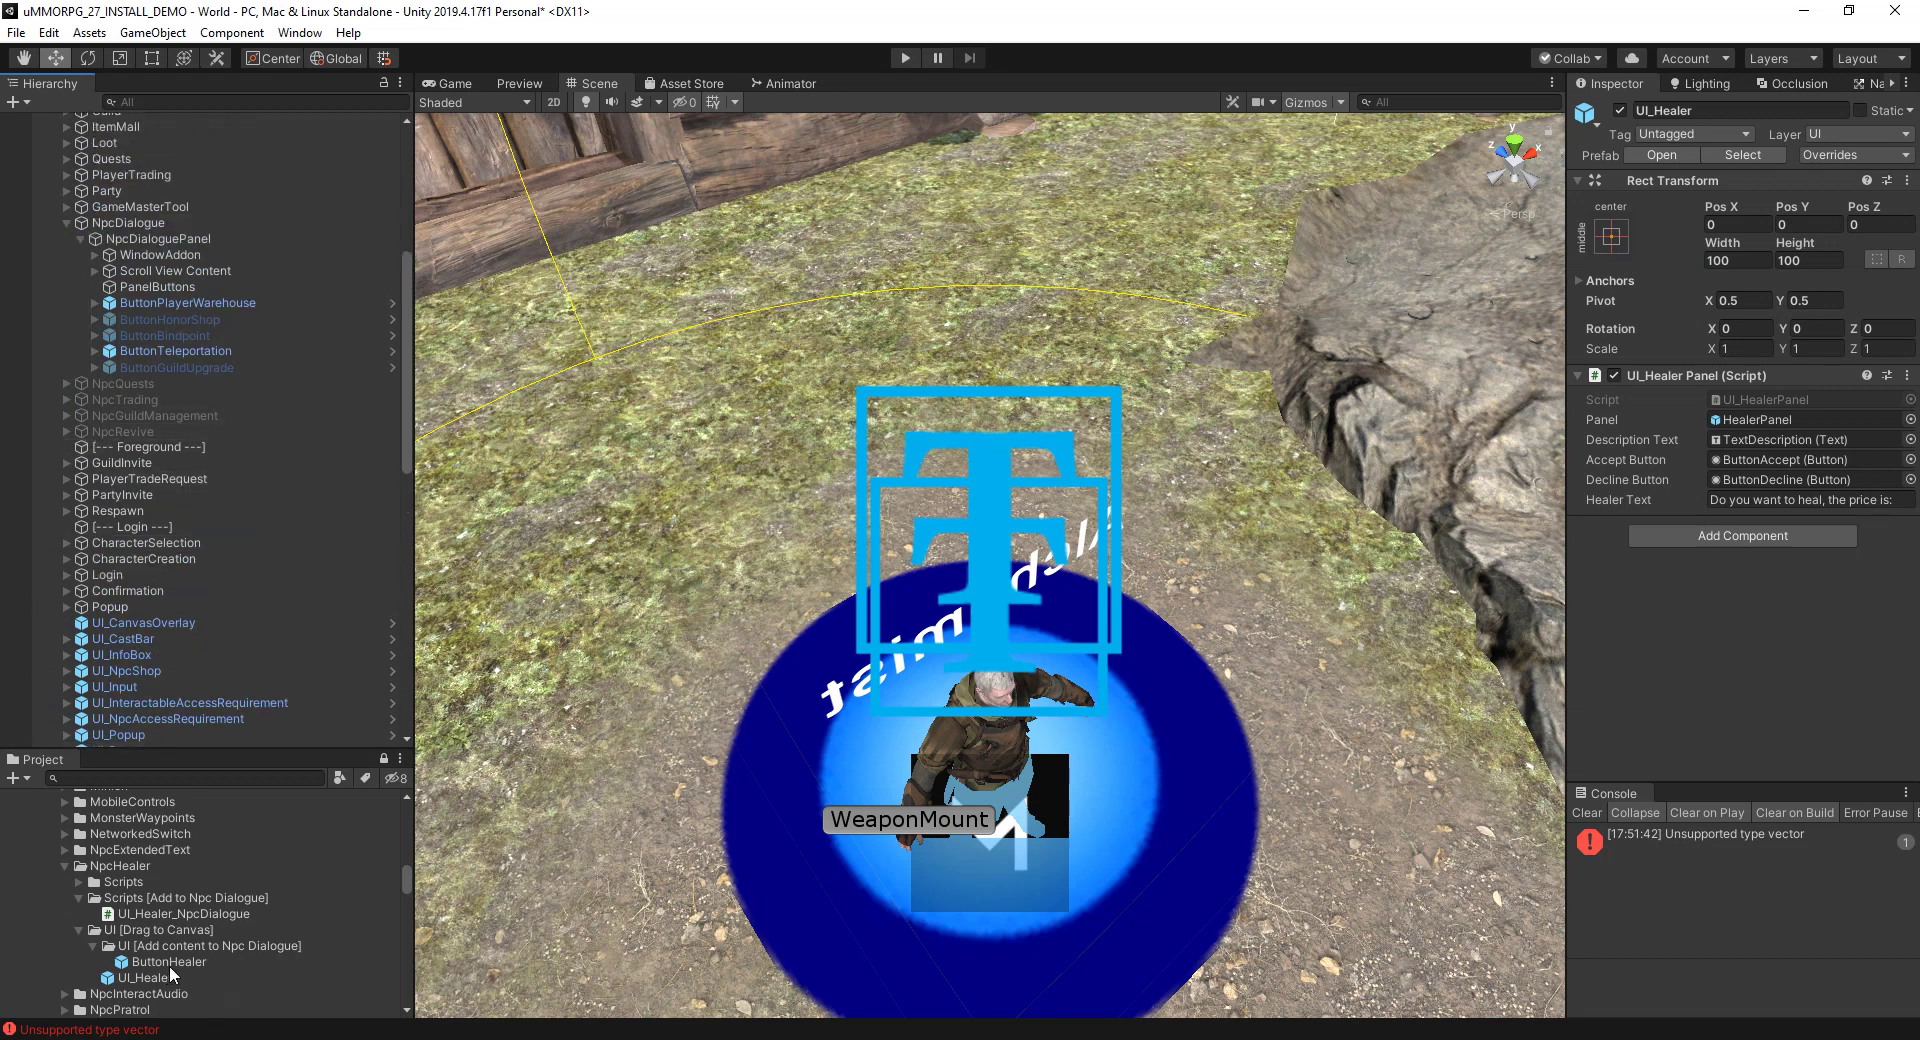
pyautogui.moveTo(170, 964); pyautogui.dragTo(168, 312)
# - Attach the UI_Healer_NpcDialogue script to NpcDialogue and assign NpcDialoguePanel, HealerPanel and ButtonHealer to its Panel, Healer Panel and Healer Button fields
pyautogui.moveTo(183, 932); pyautogui.dragTo(145, 226)
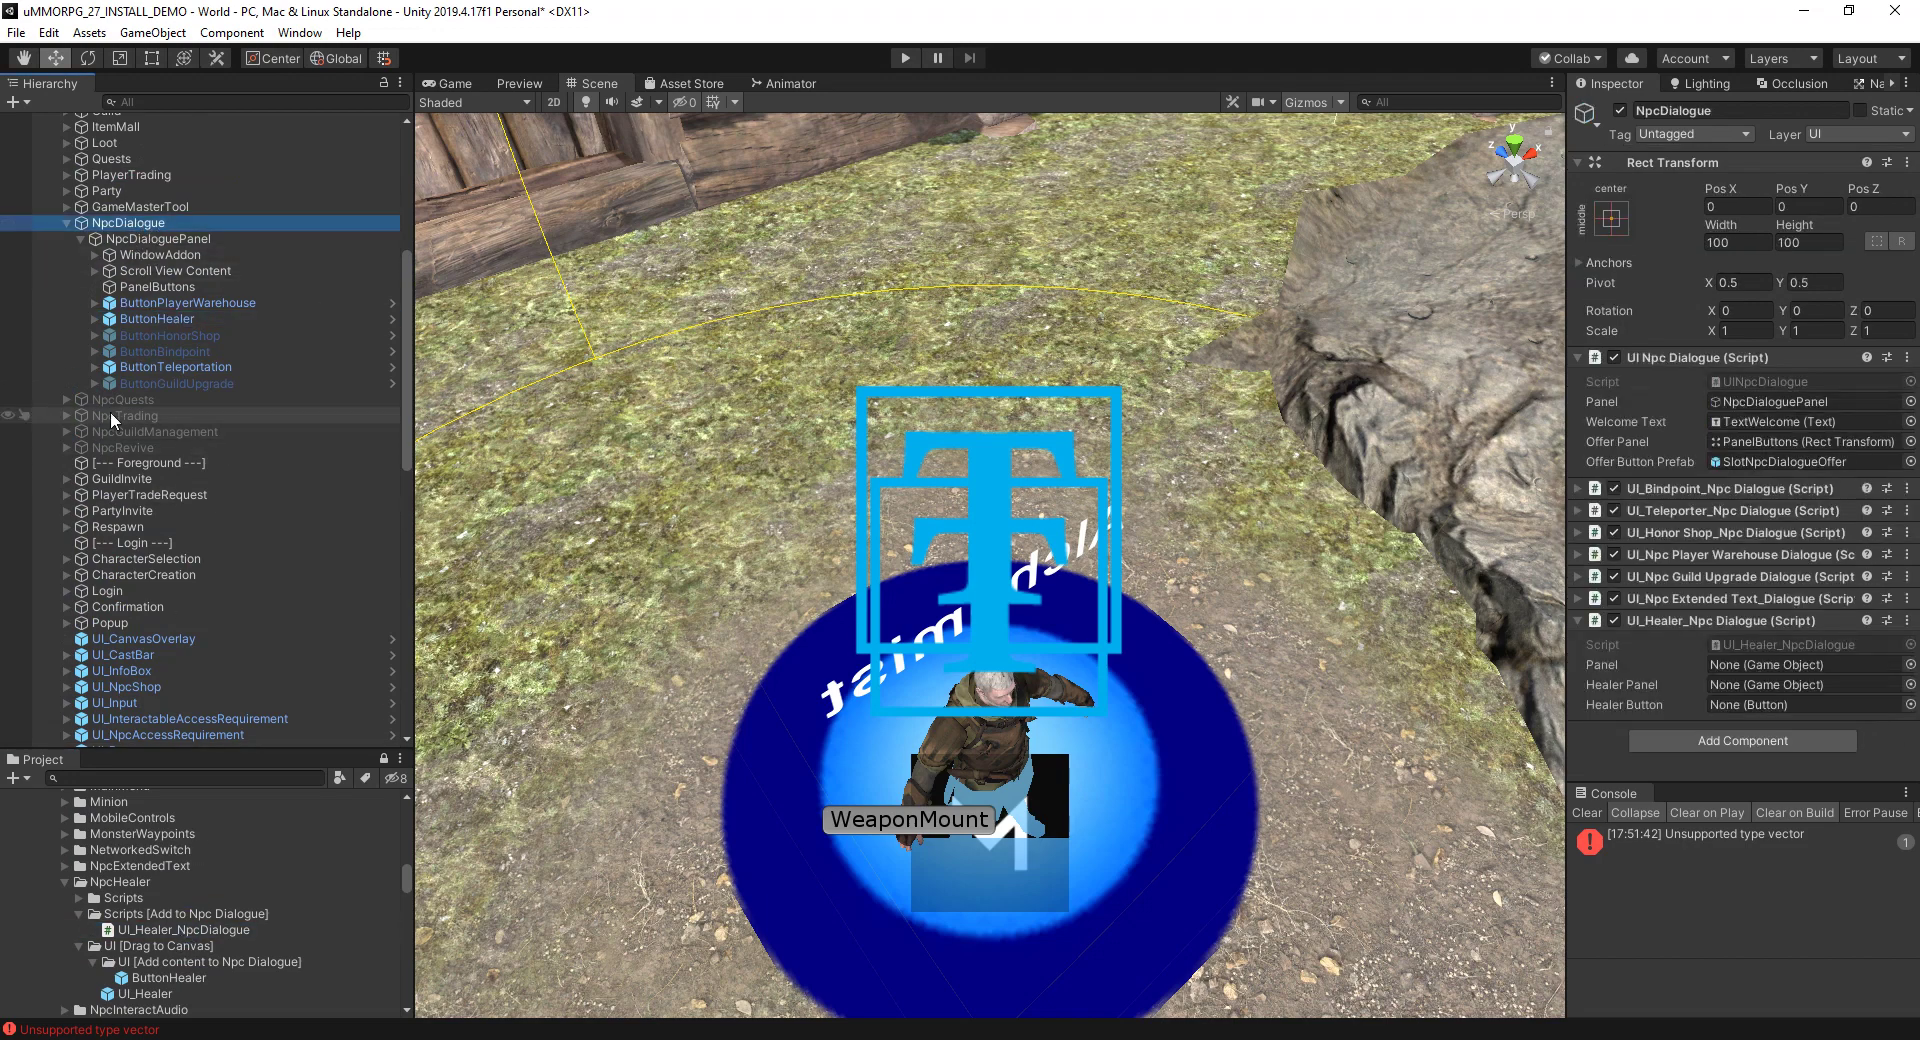
pyautogui.moveTo(162, 320); pyautogui.dragTo(1357, 624)
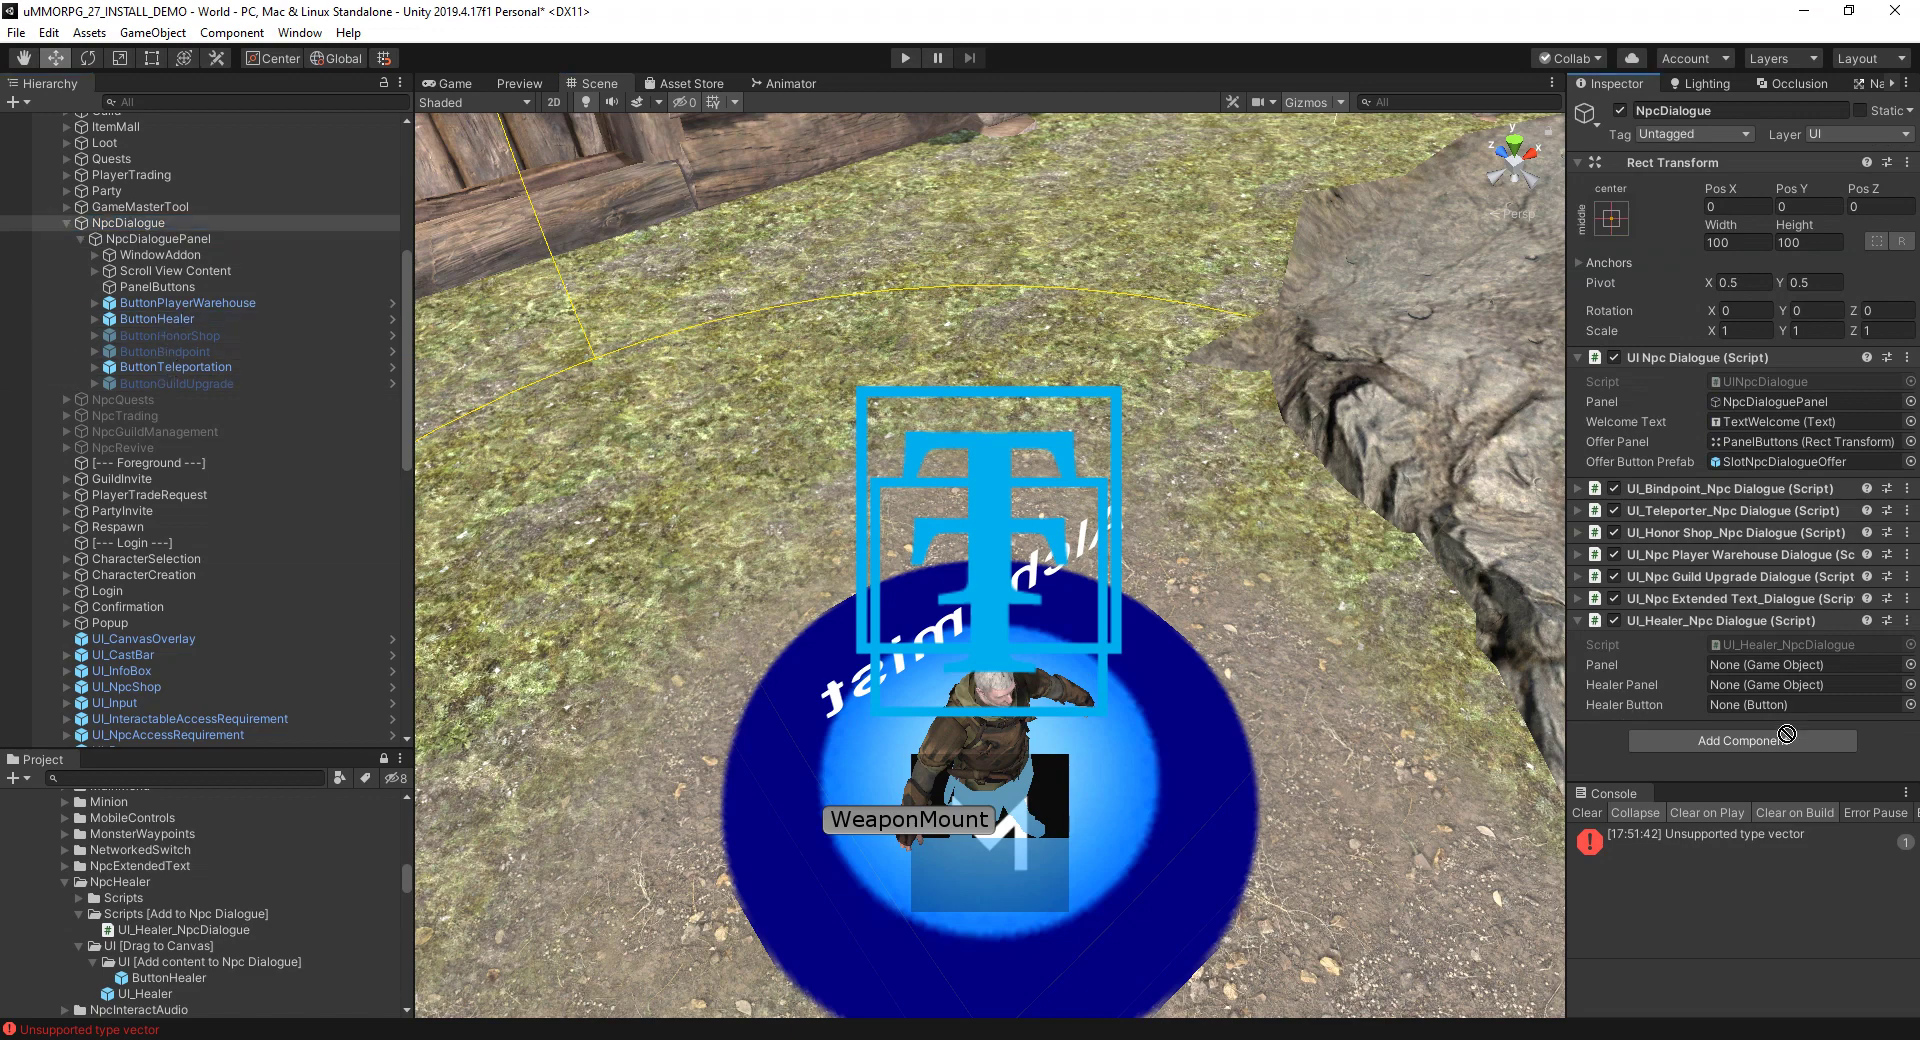
pyautogui.moveTo(1787, 733); pyautogui.dragTo(1780, 706)
pyautogui.moveTo(150, 240); pyautogui.dragTo(1722, 666)
pyautogui.scroll(-15, 198, 502)
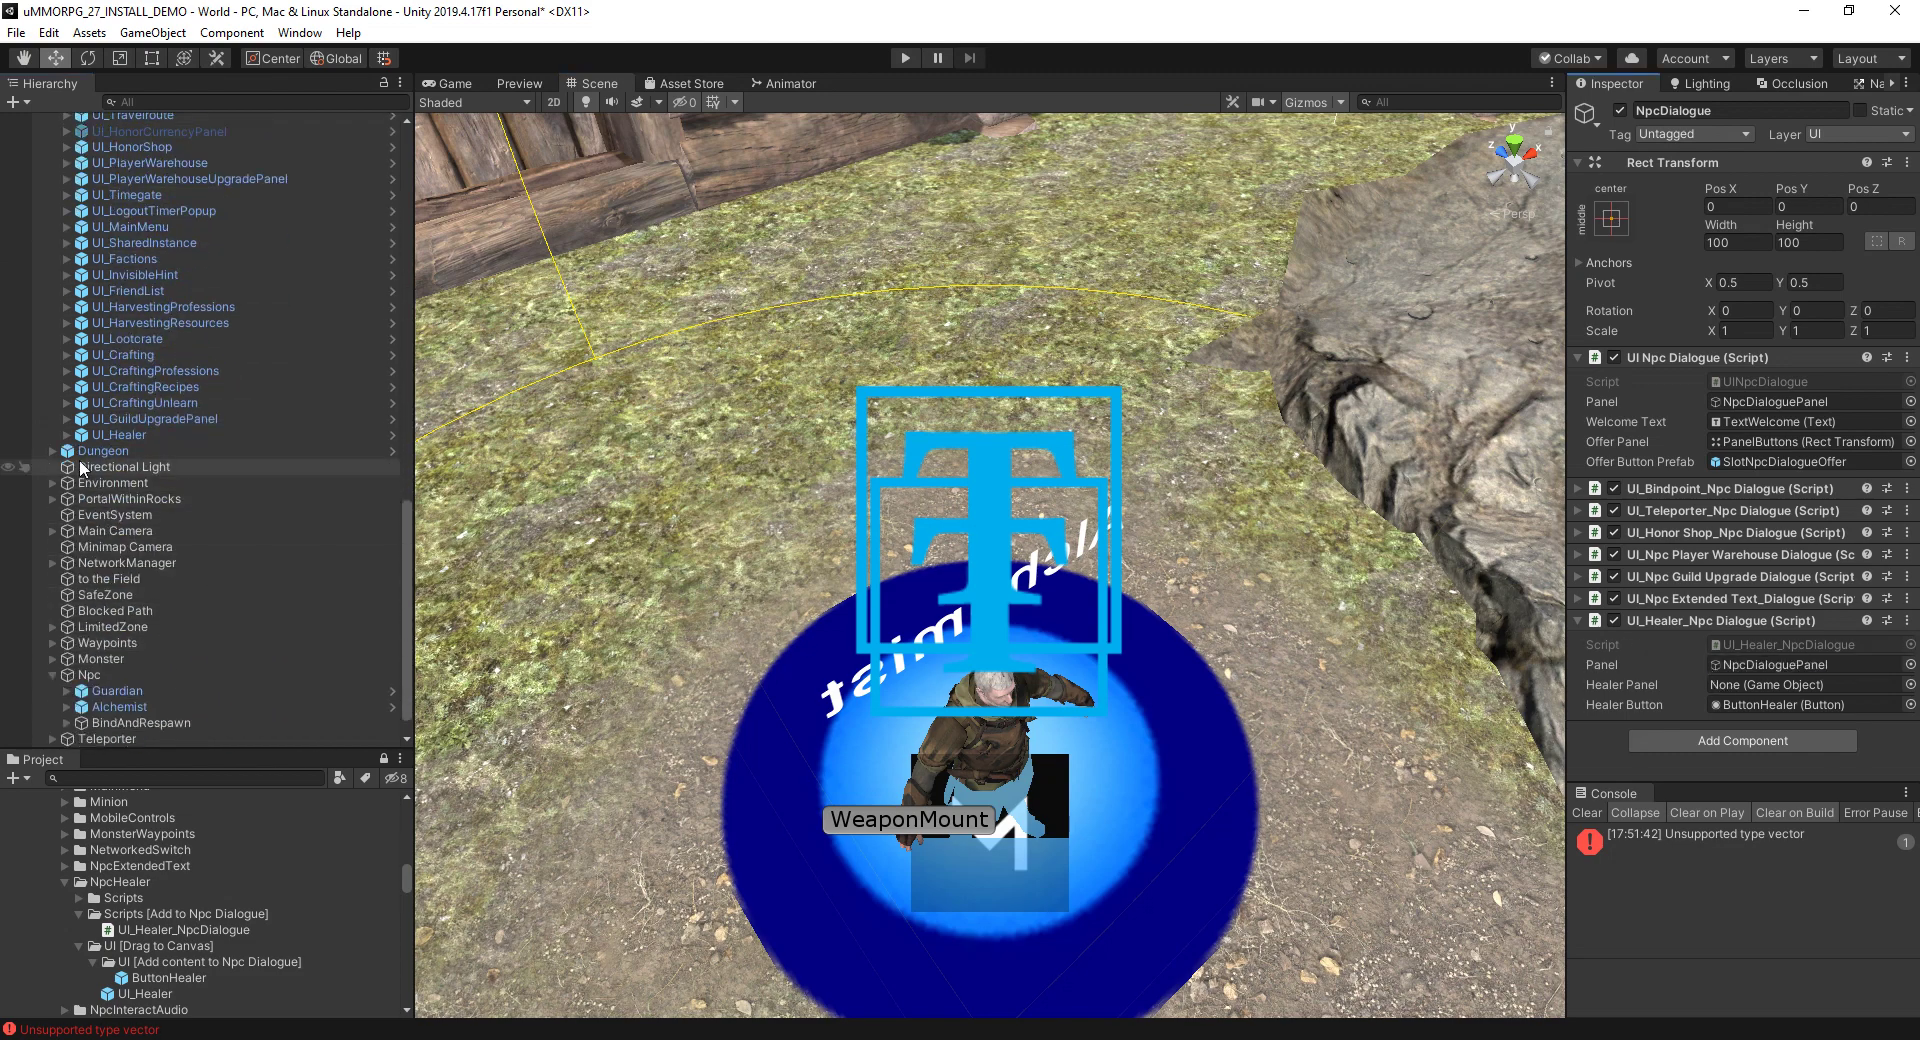
pyautogui.click(66, 435)
pyautogui.moveTo(141, 446)
pyautogui.mouseDown()
pyautogui.moveTo(1777, 655)
pyautogui.moveTo(1798, 692)
pyautogui.mouseUp()
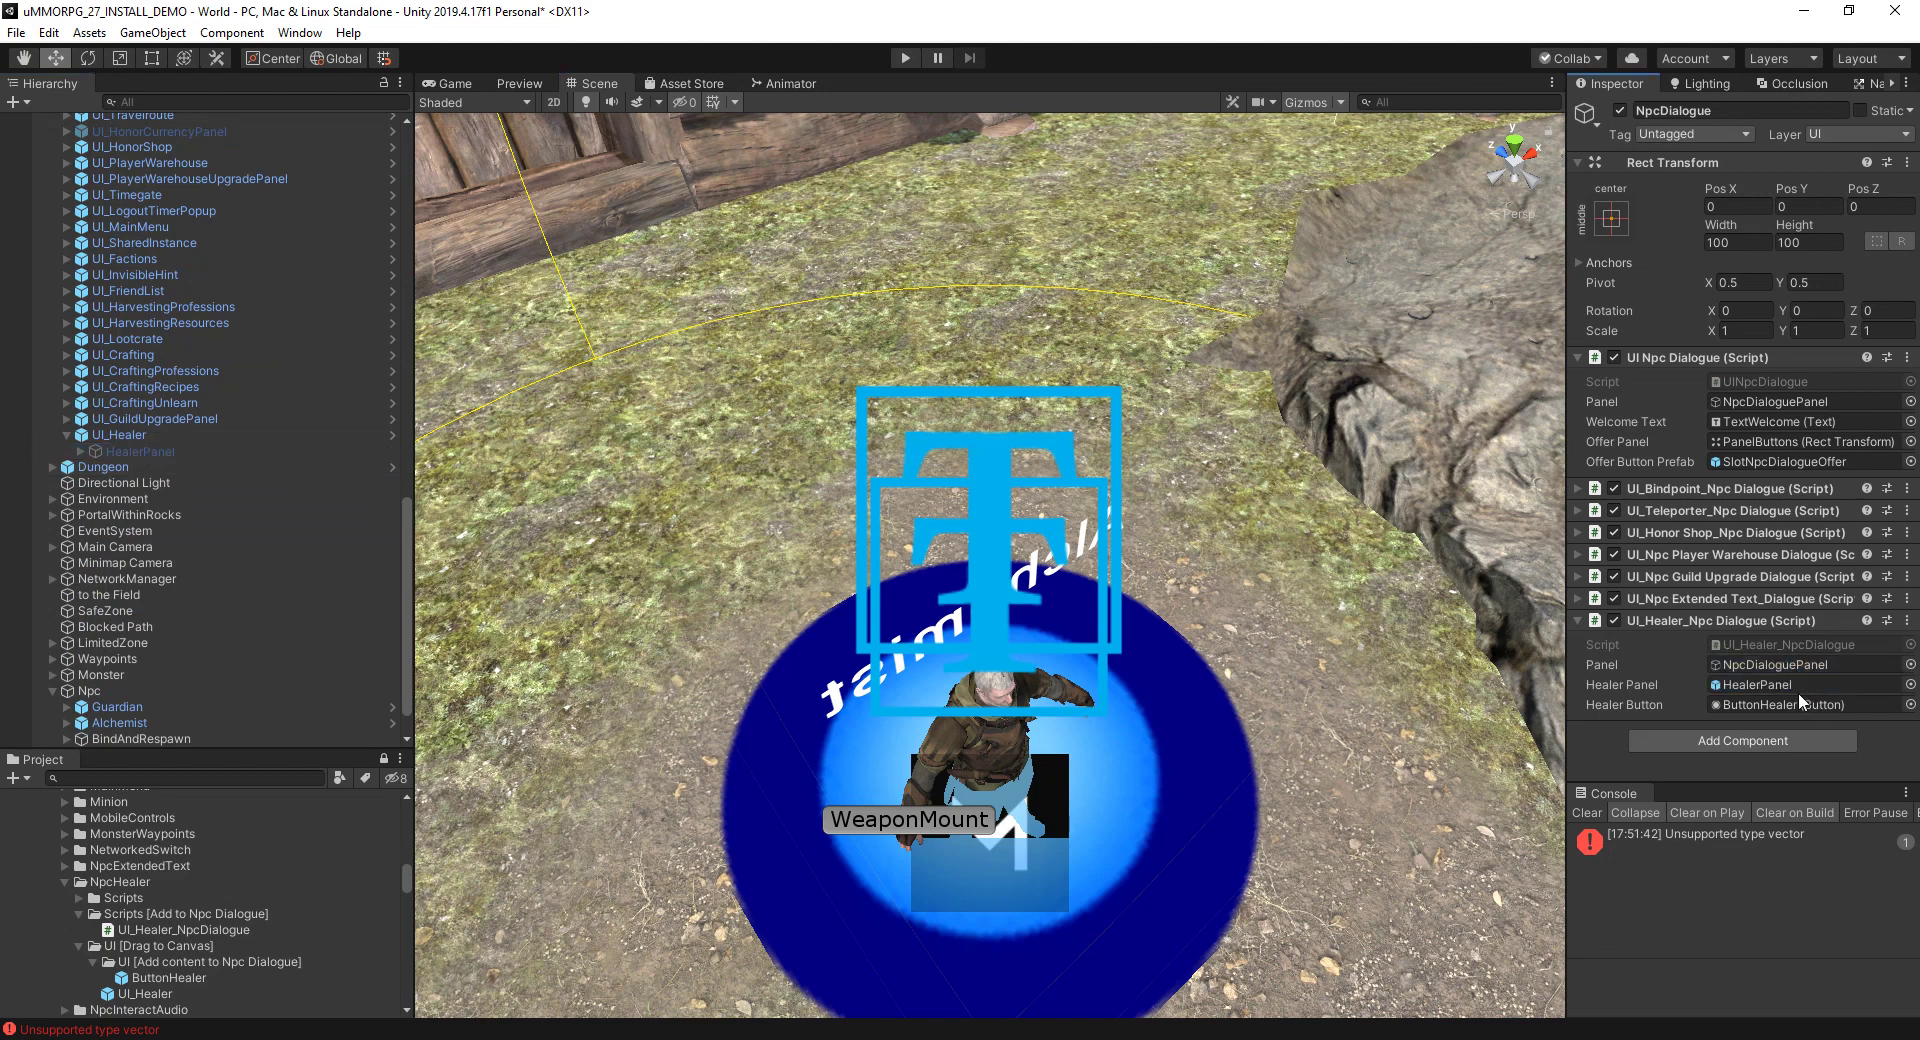
pyautogui.click(1576, 621)
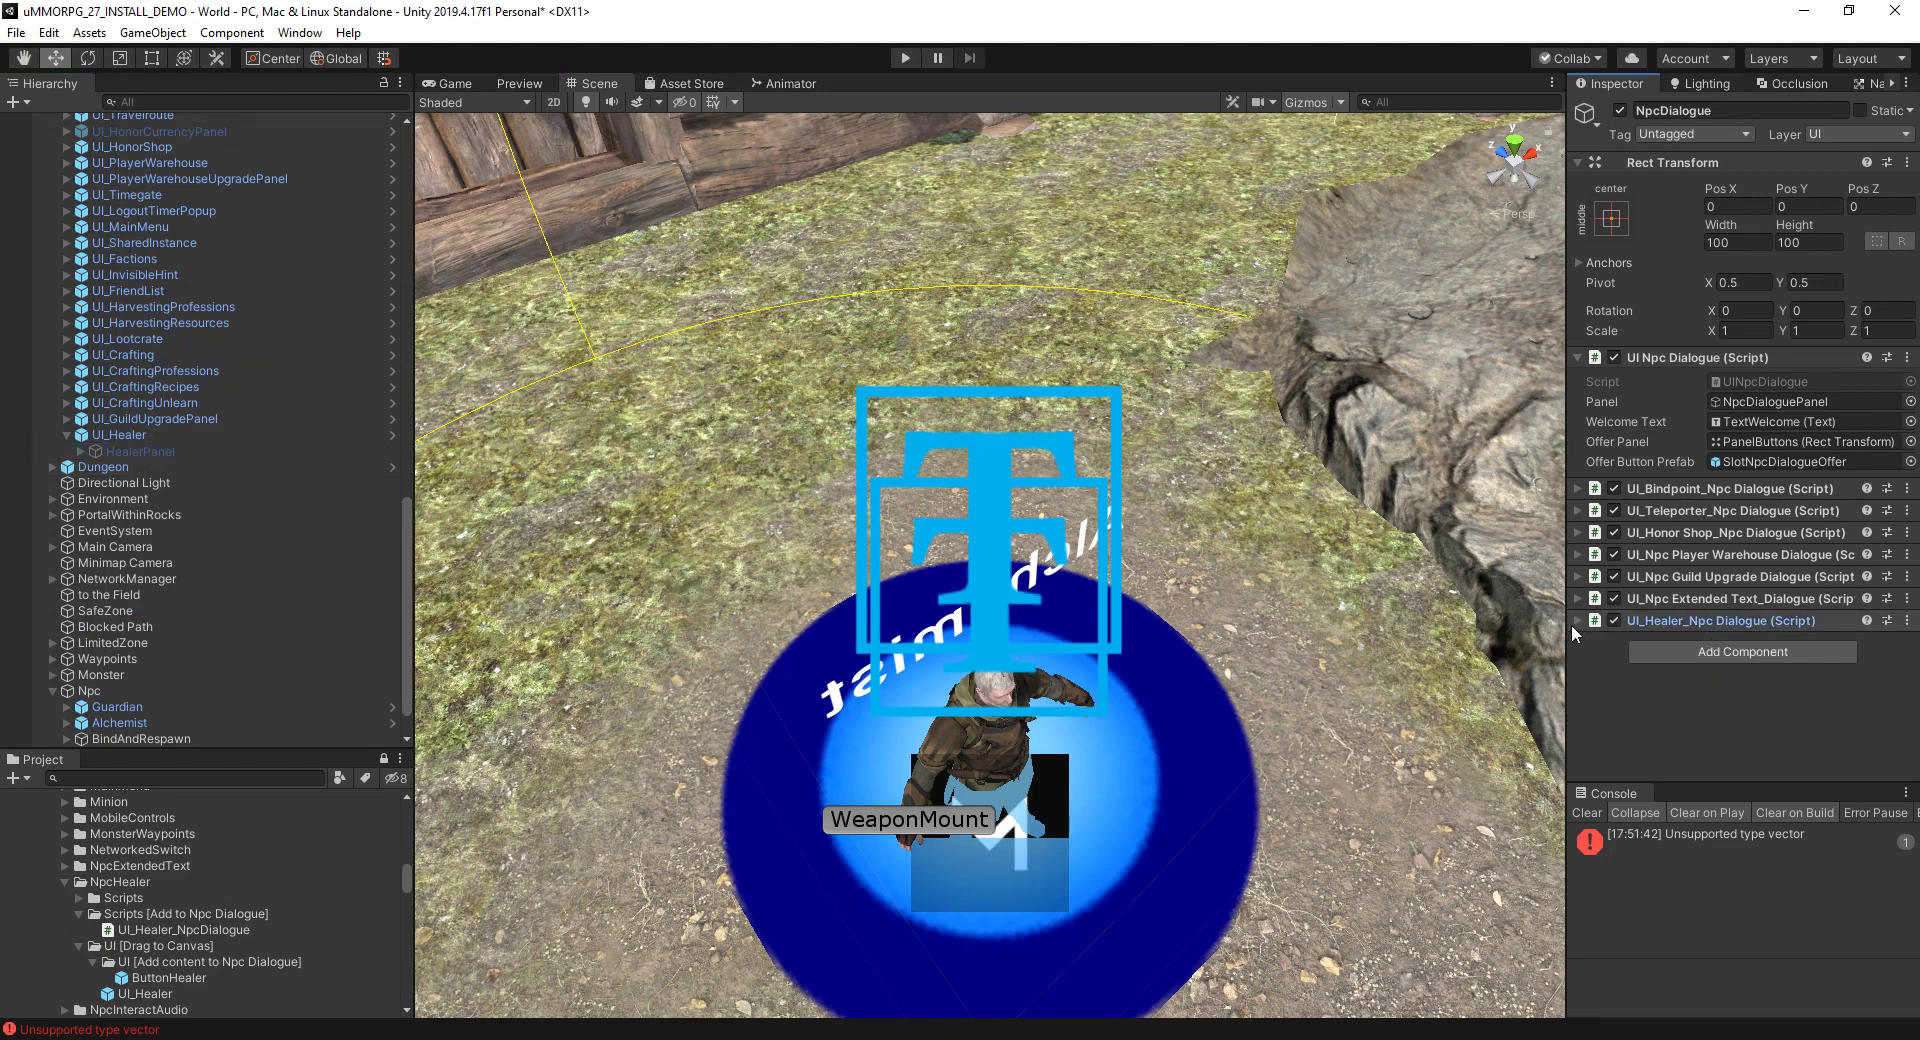
pyautogui.click(1587, 812)
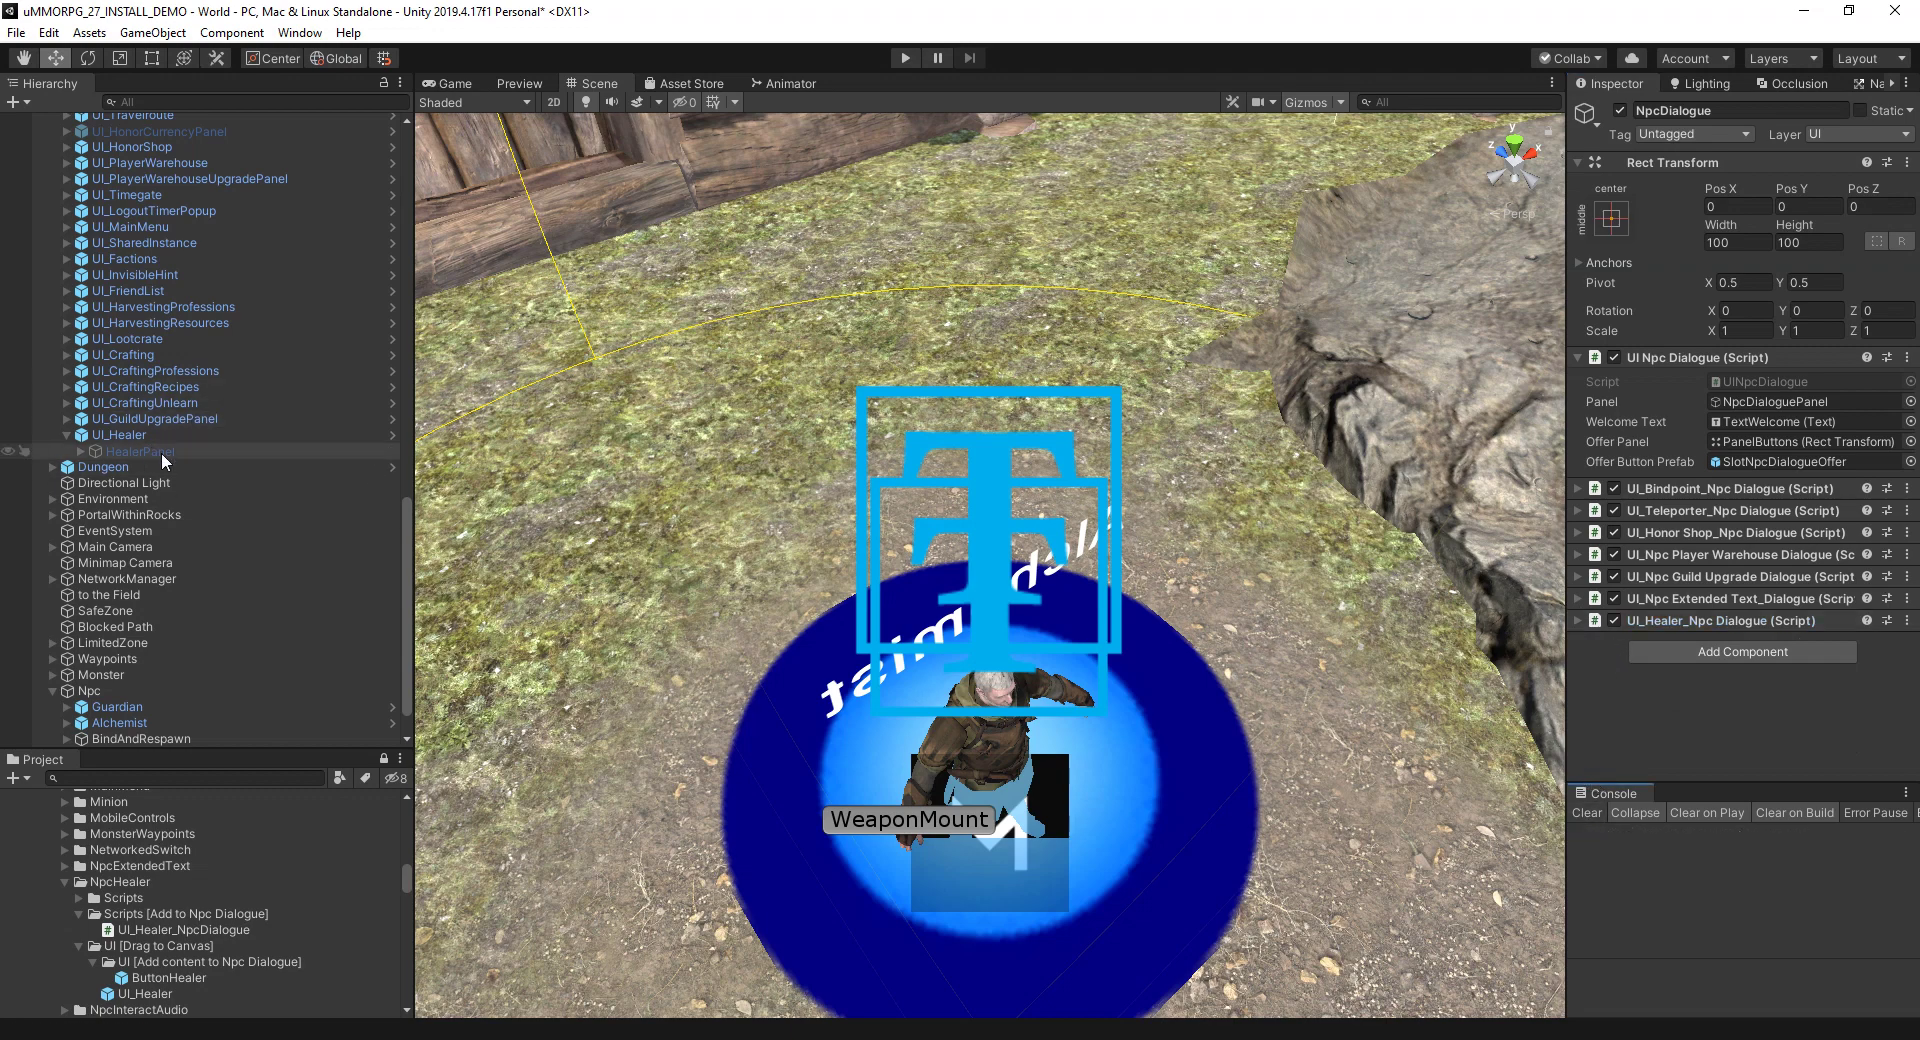
# - Configure the Alchemist's healing services: keep Offers Healing on with gold cost 1, and enable Scale Cost, Remove Buffs and Remove Nerfs
pyautogui.click(969, 724)
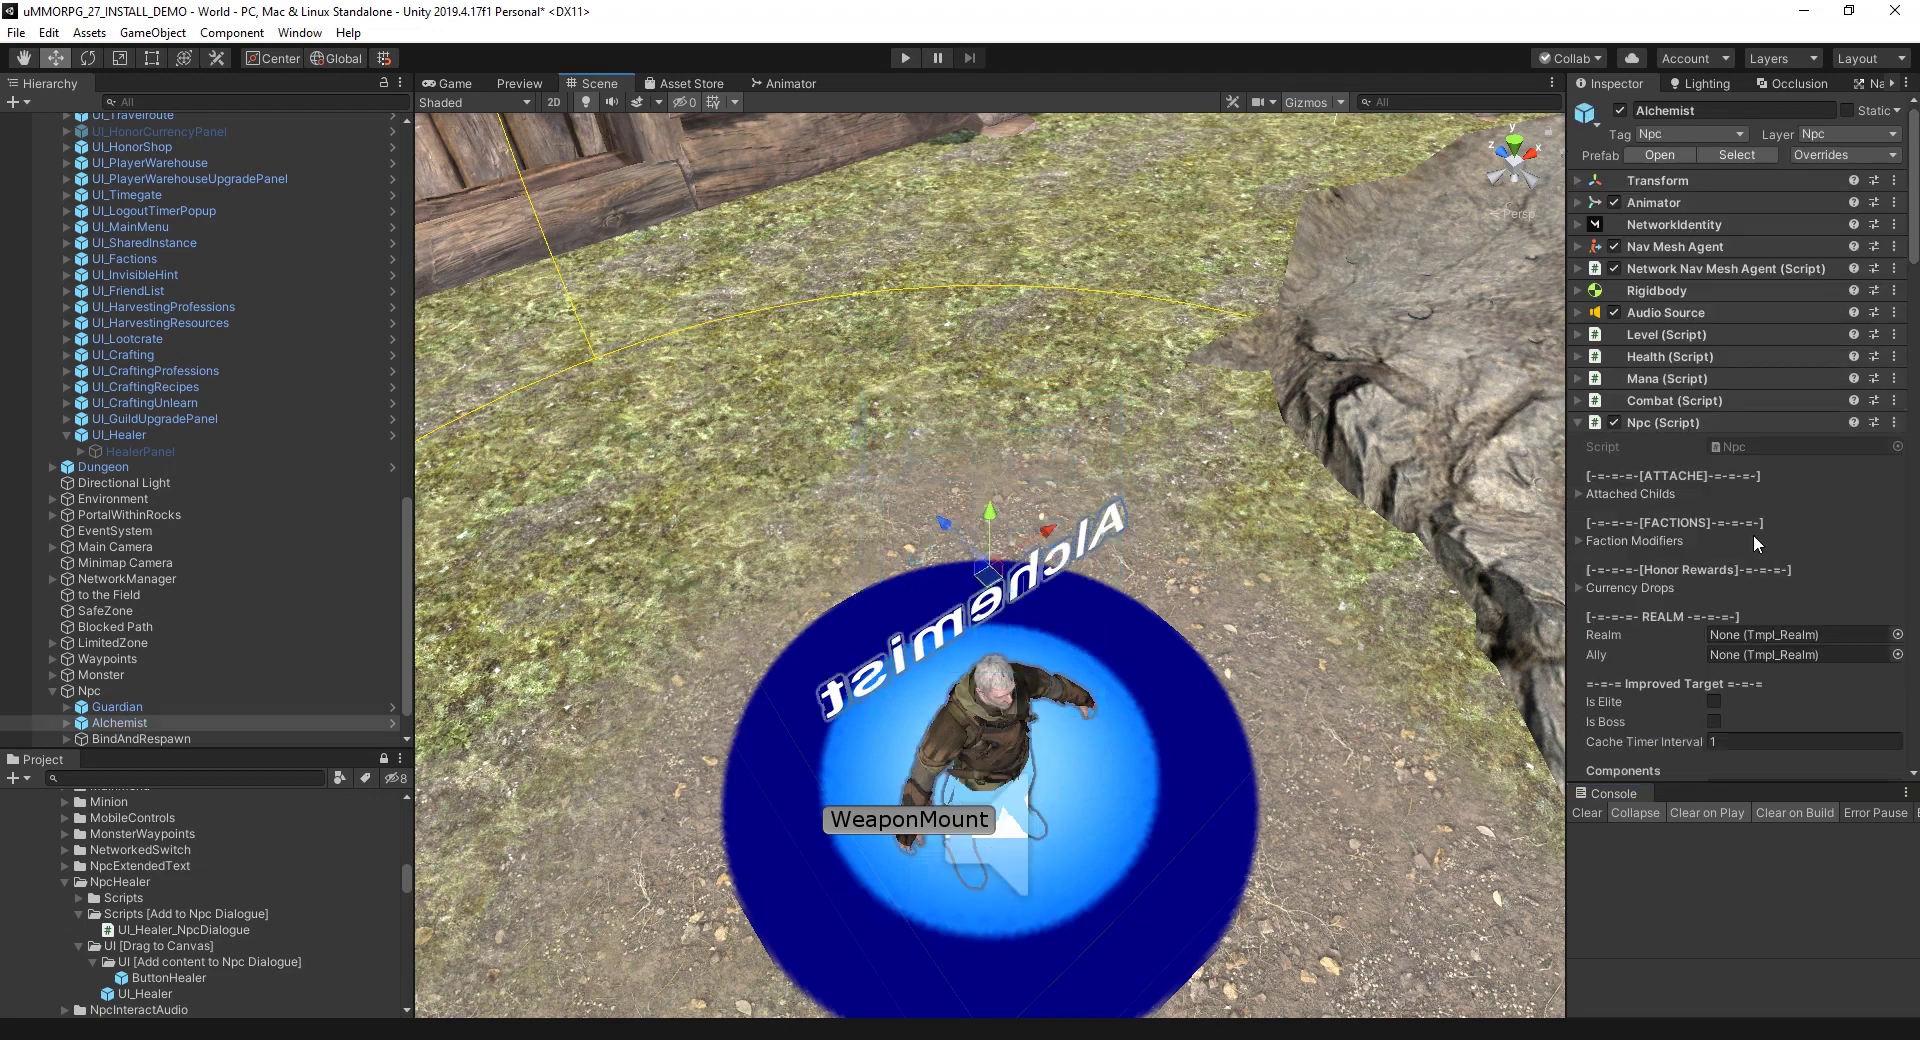
pyautogui.scroll(-15, 1756, 486)
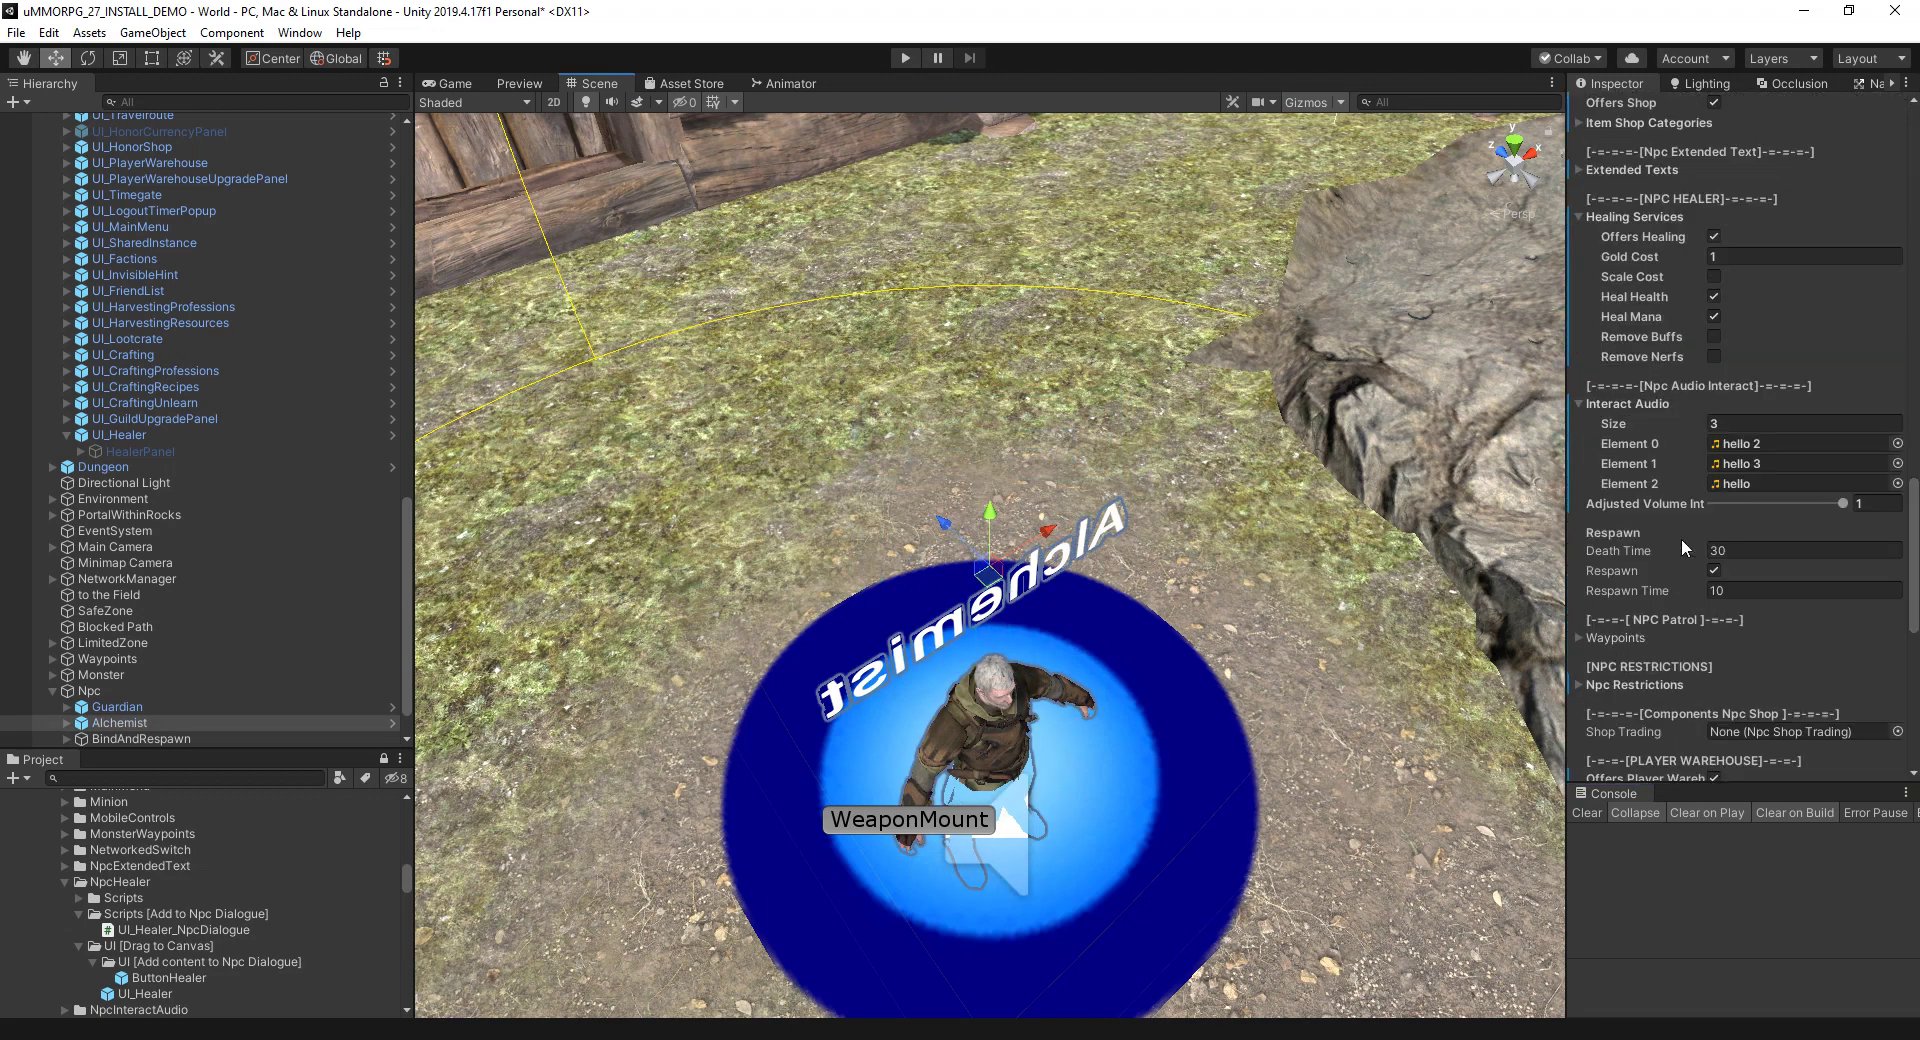
pyautogui.click(1713, 237)
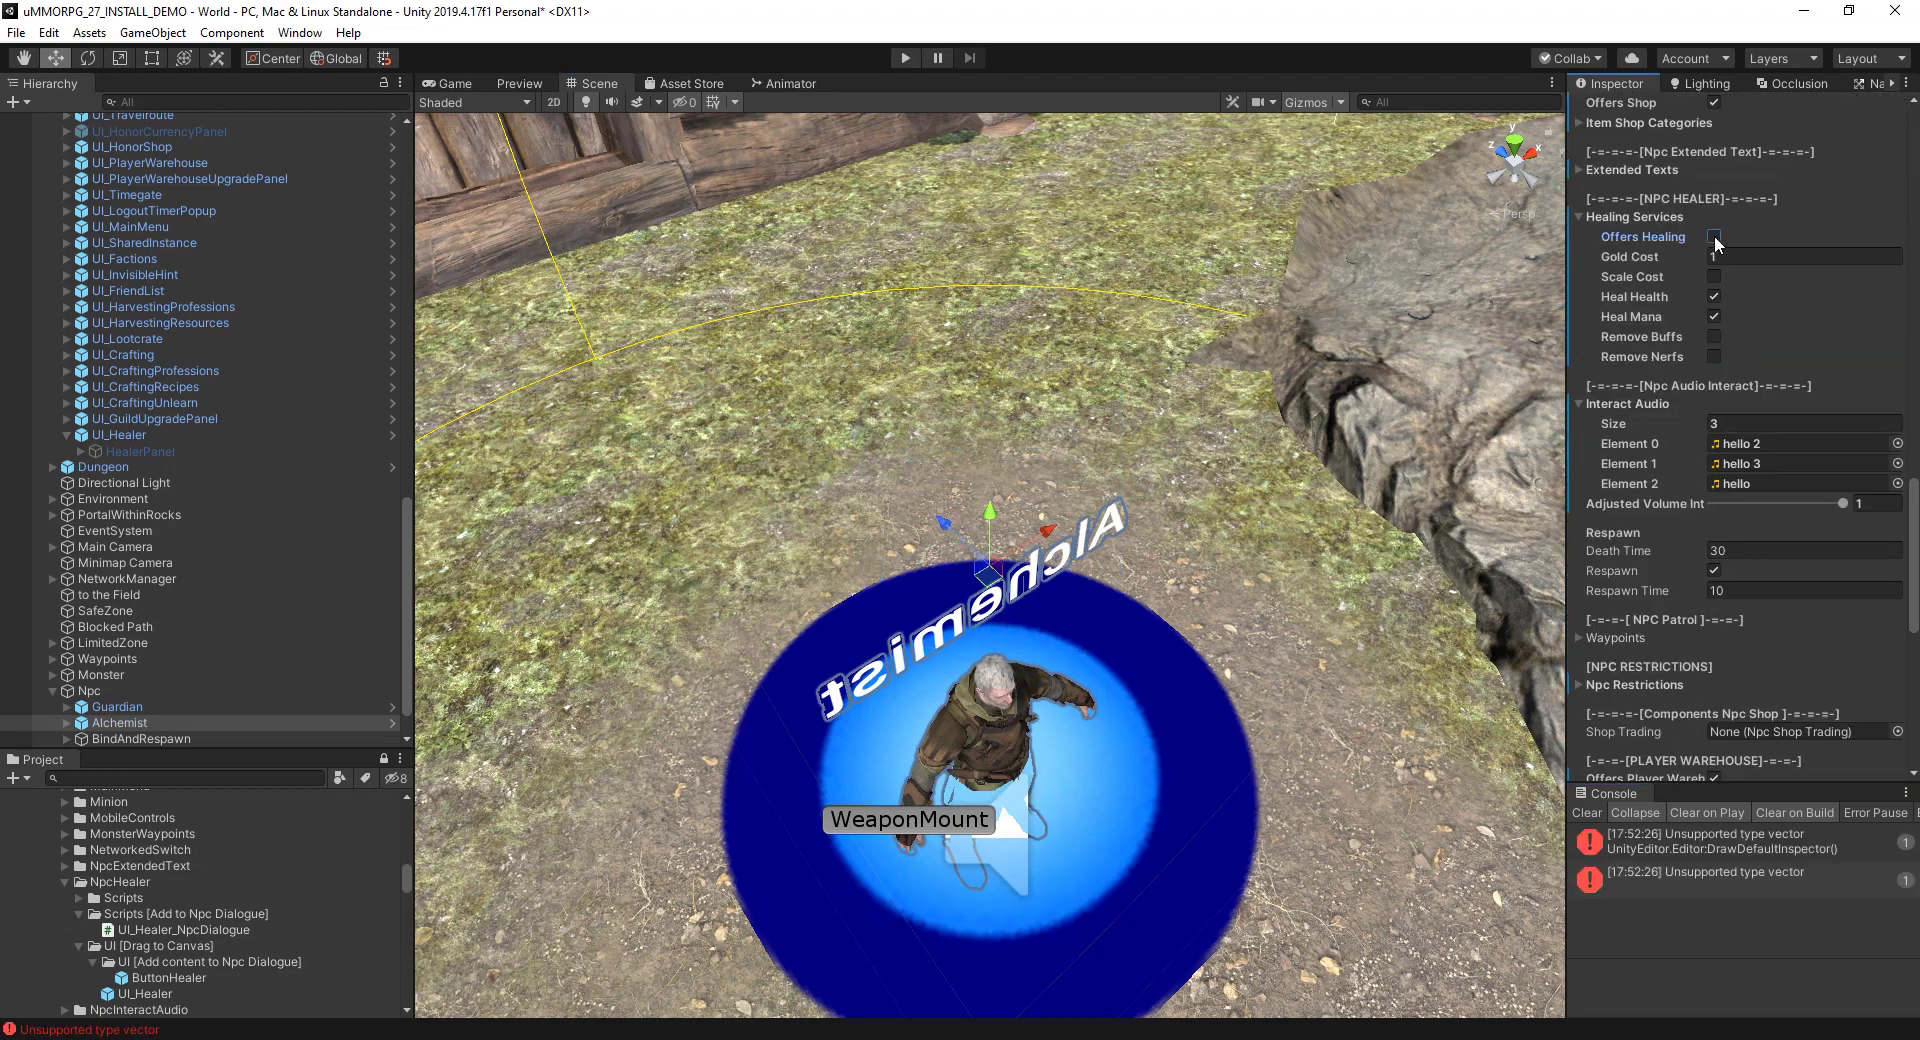
pyautogui.click(1741, 258)
pyautogui.press('BackSpace')
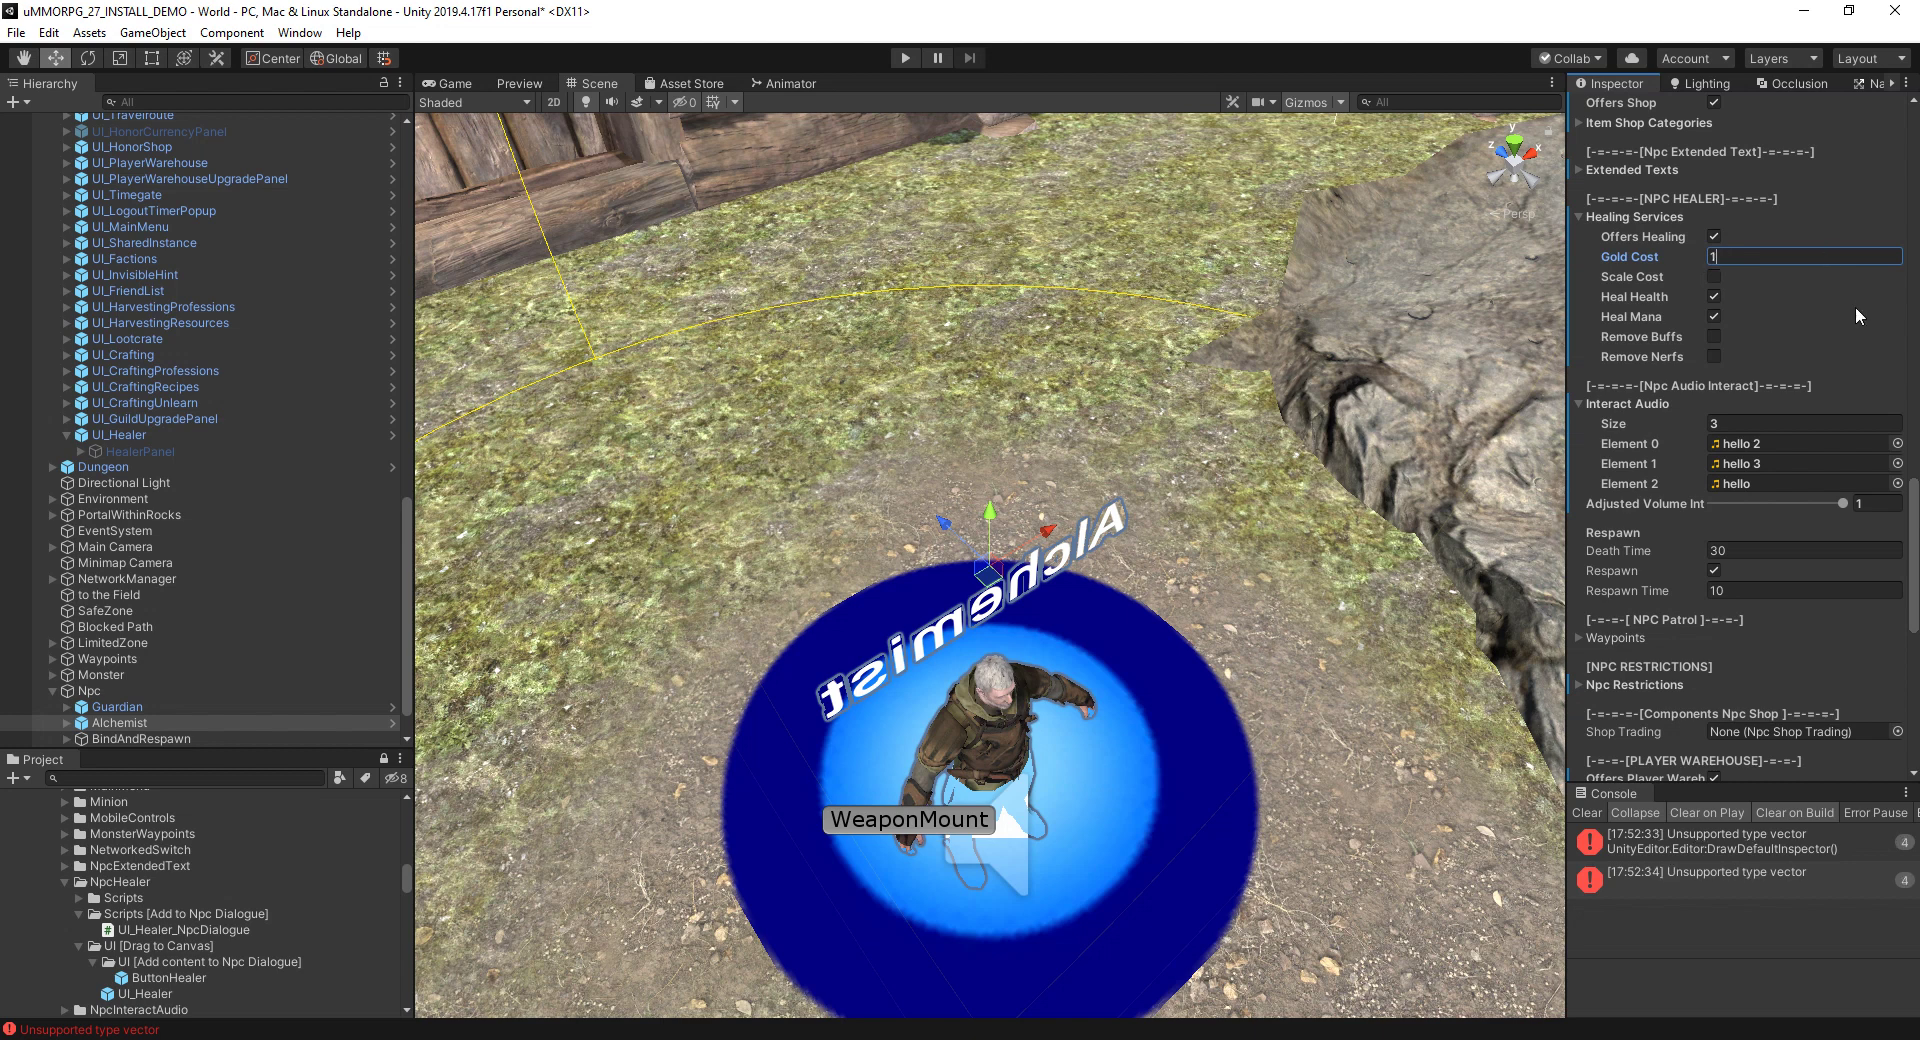
pyautogui.click(1712, 278)
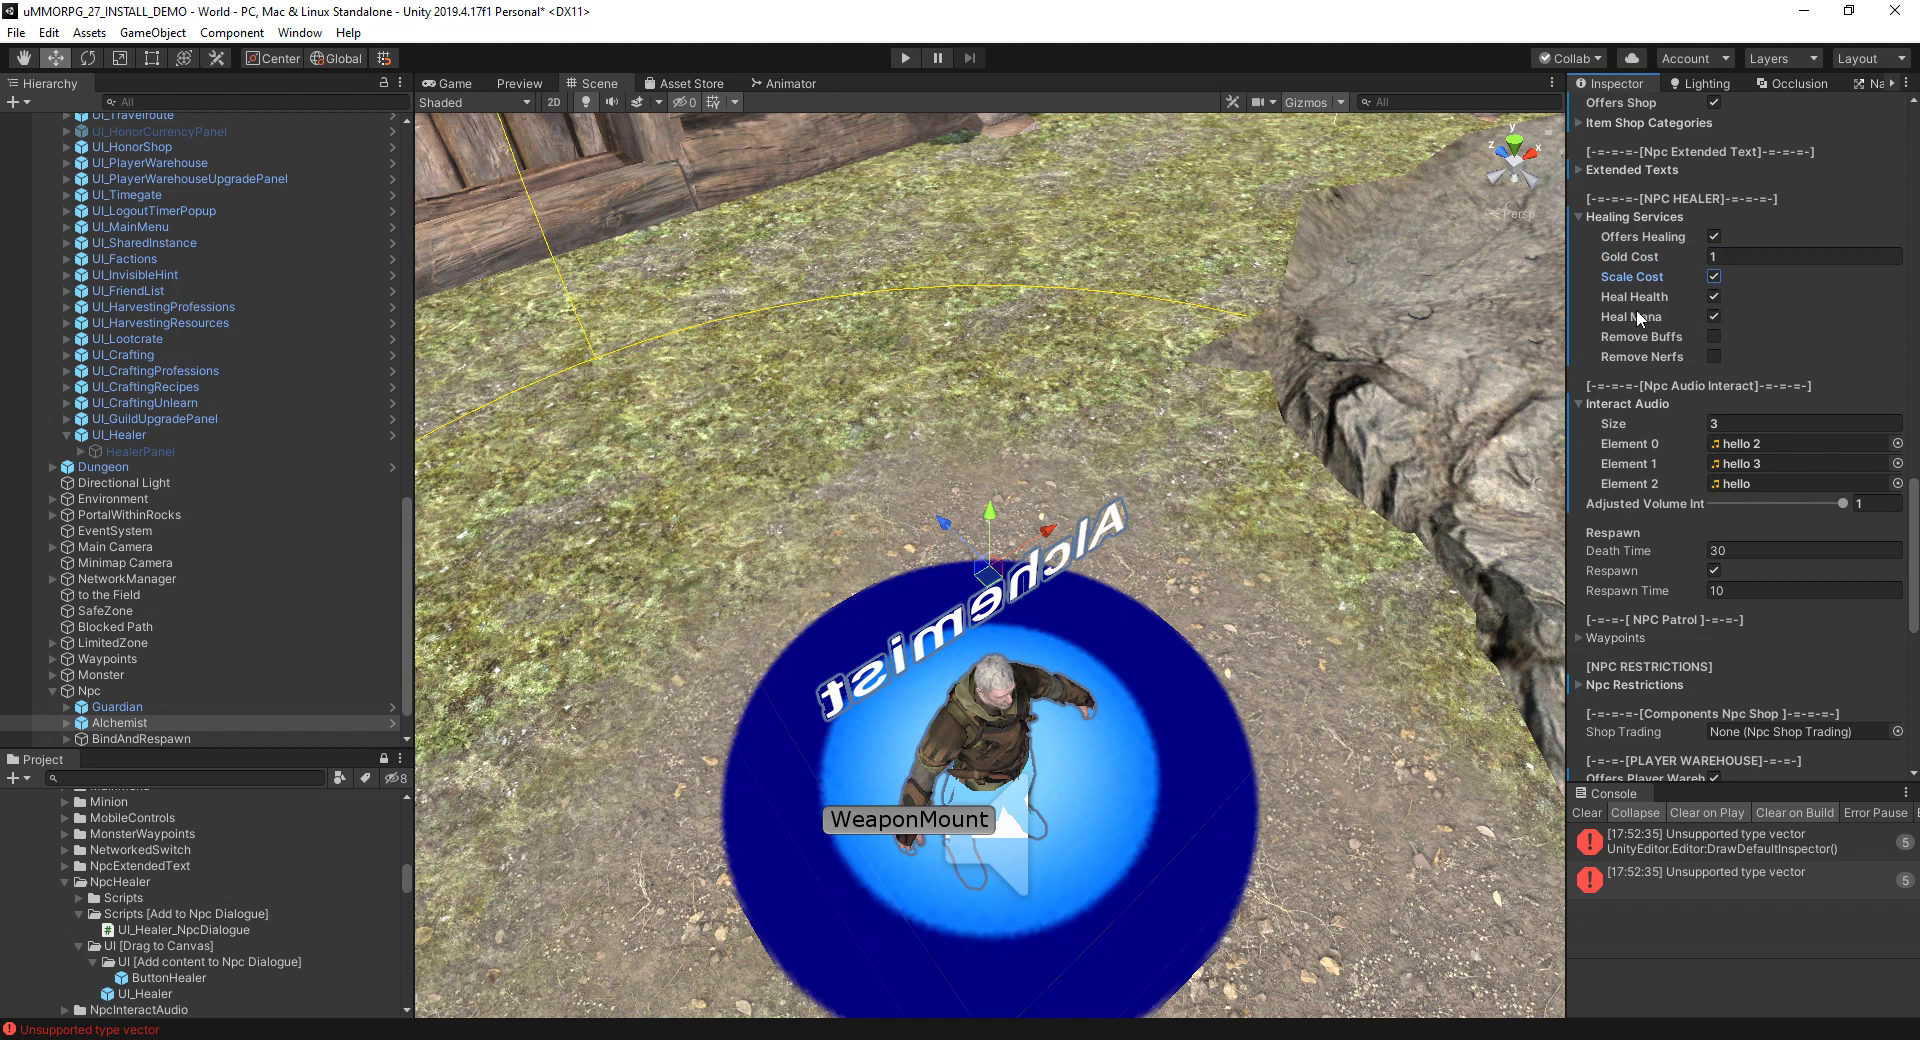
pyautogui.moveTo(1611, 316)
pyautogui.click(1712, 357)
pyautogui.click(1712, 337)
# - Run the game as Server & Play, and disable Remove Buffs and Remove Nerfs on the running Alchemist
pyautogui.click(905, 57)
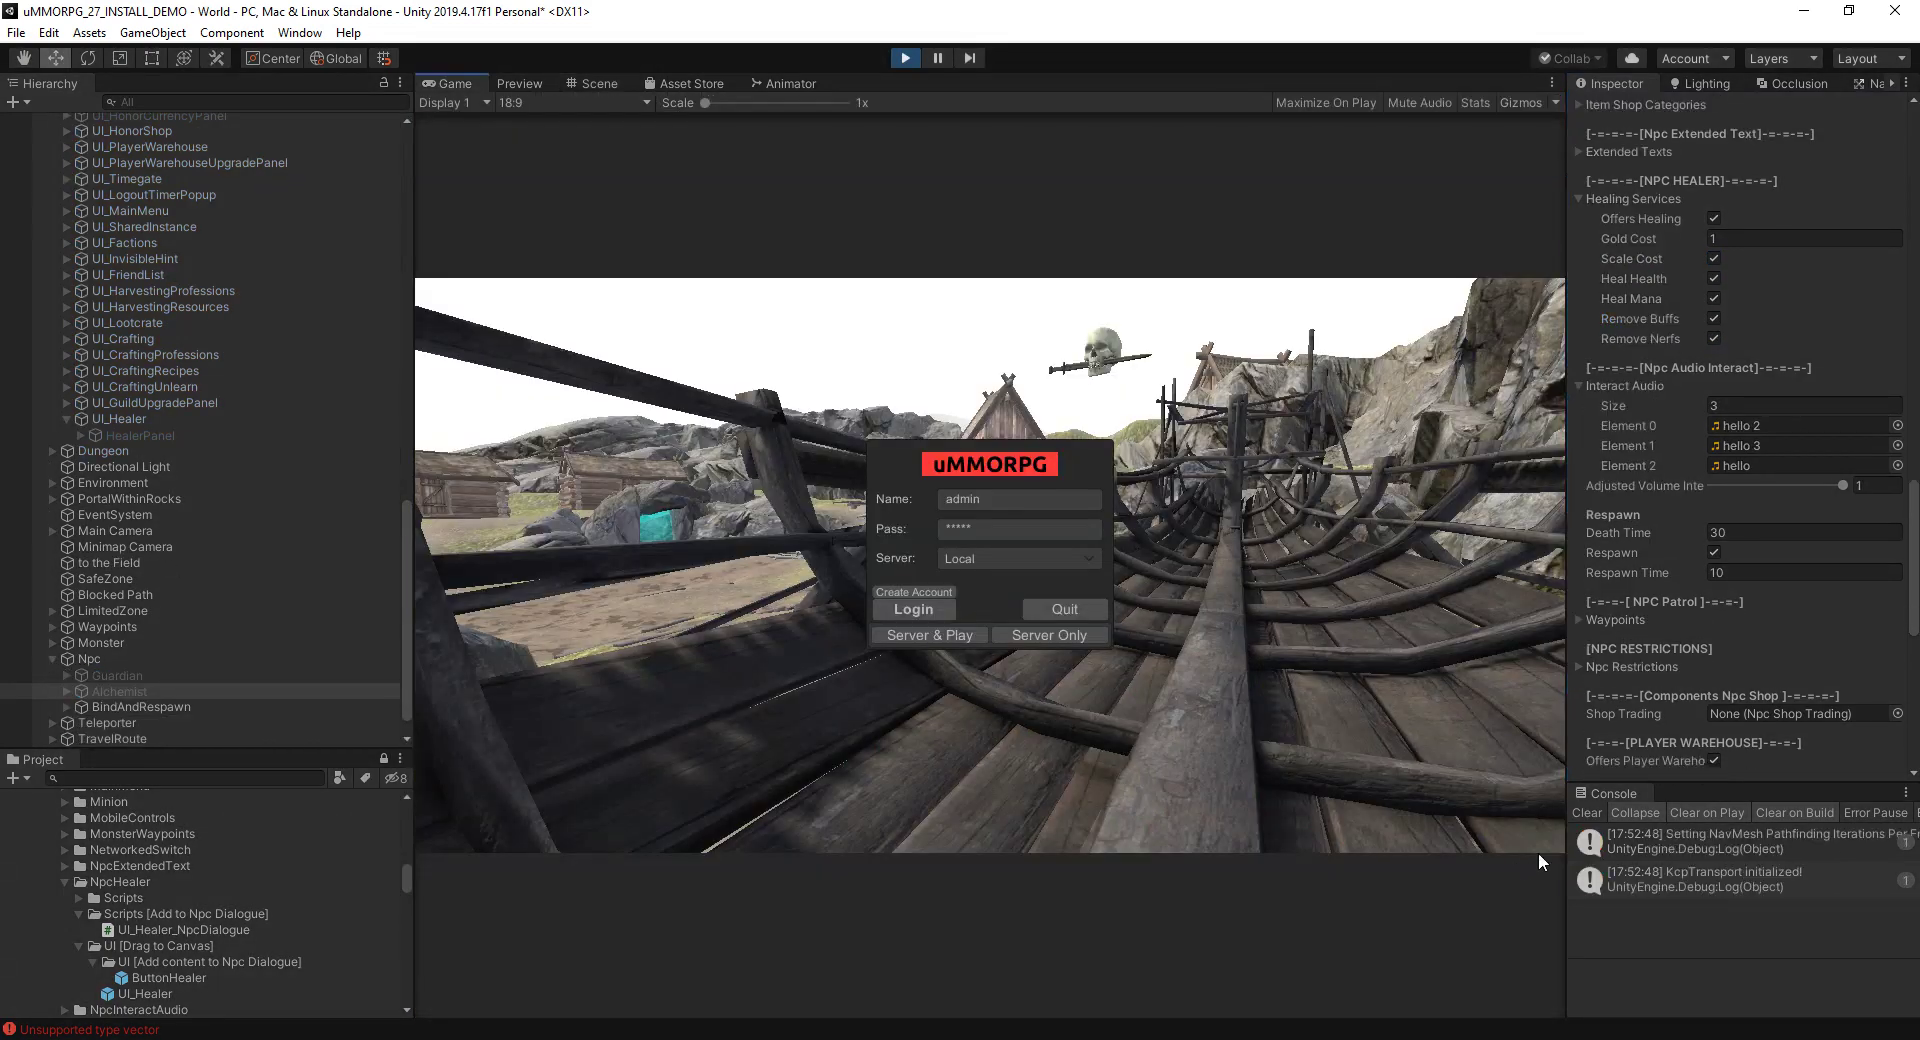
pyautogui.click(914, 634)
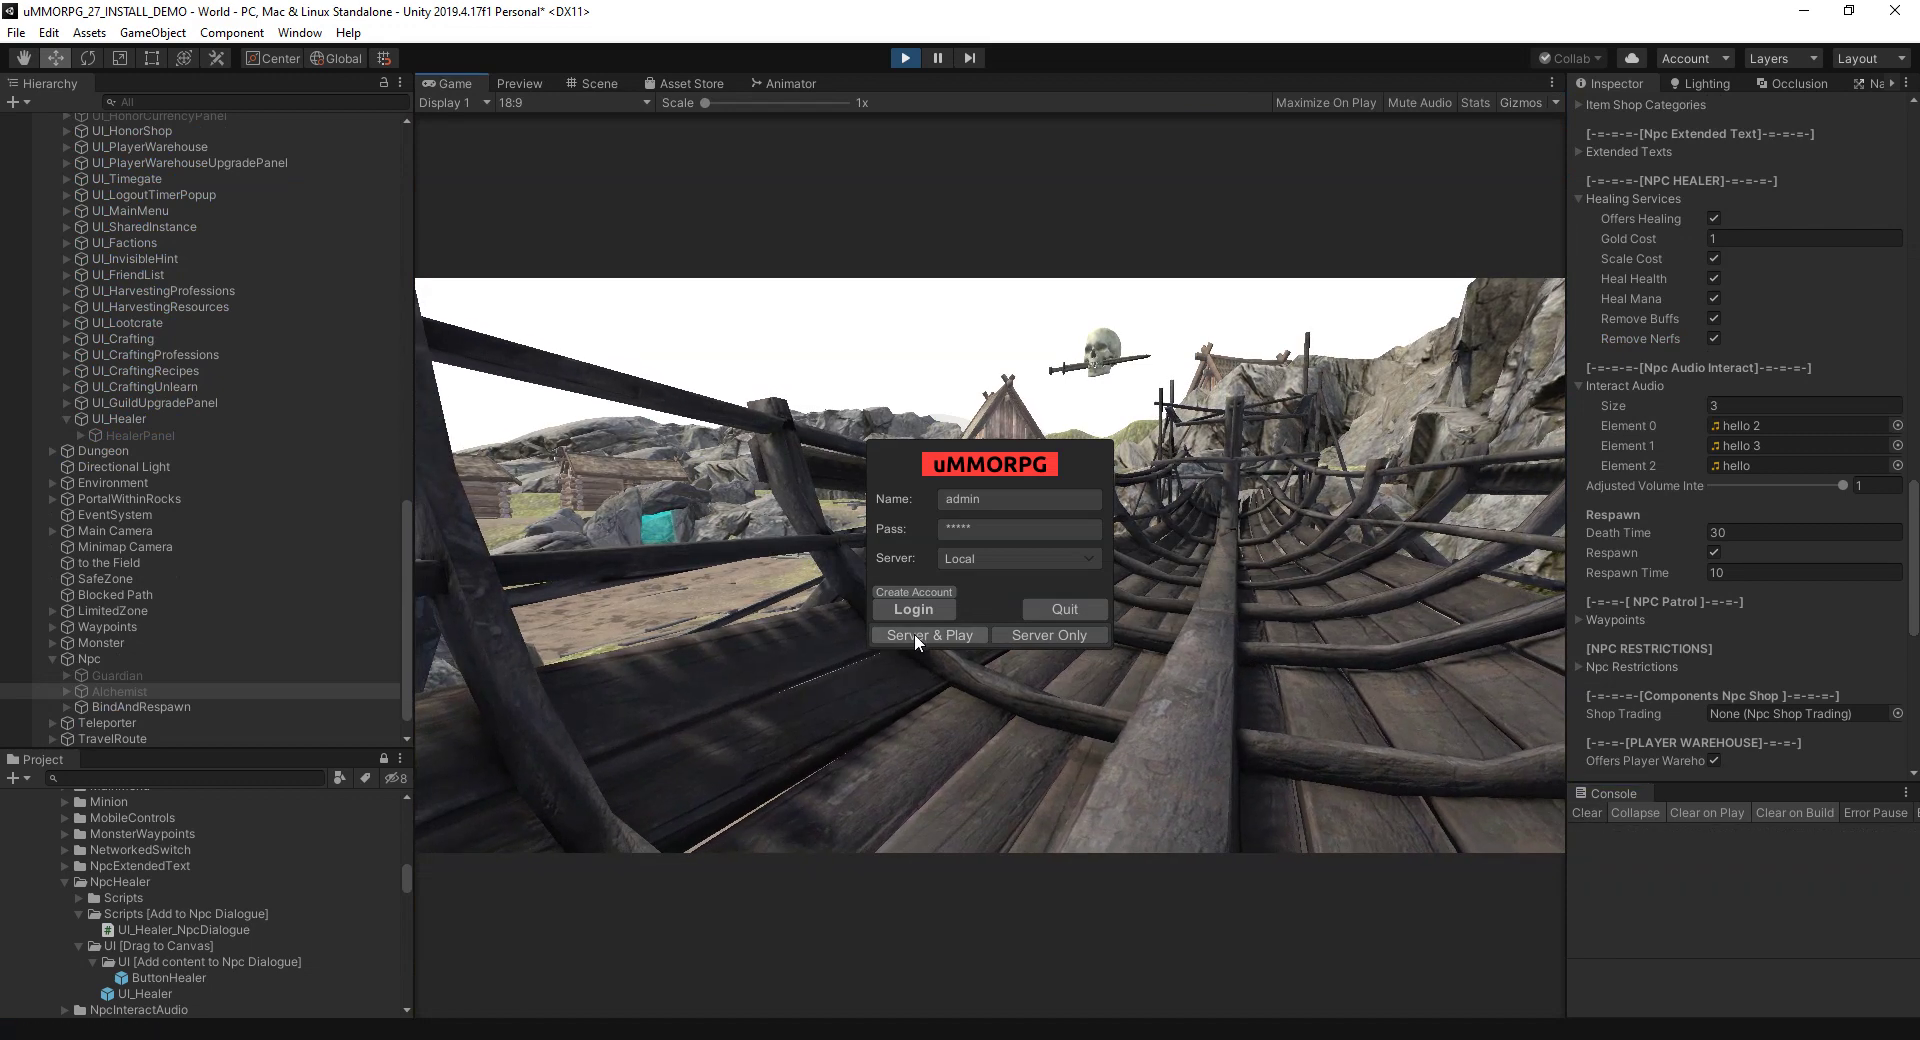
pyautogui.click(1713, 336)
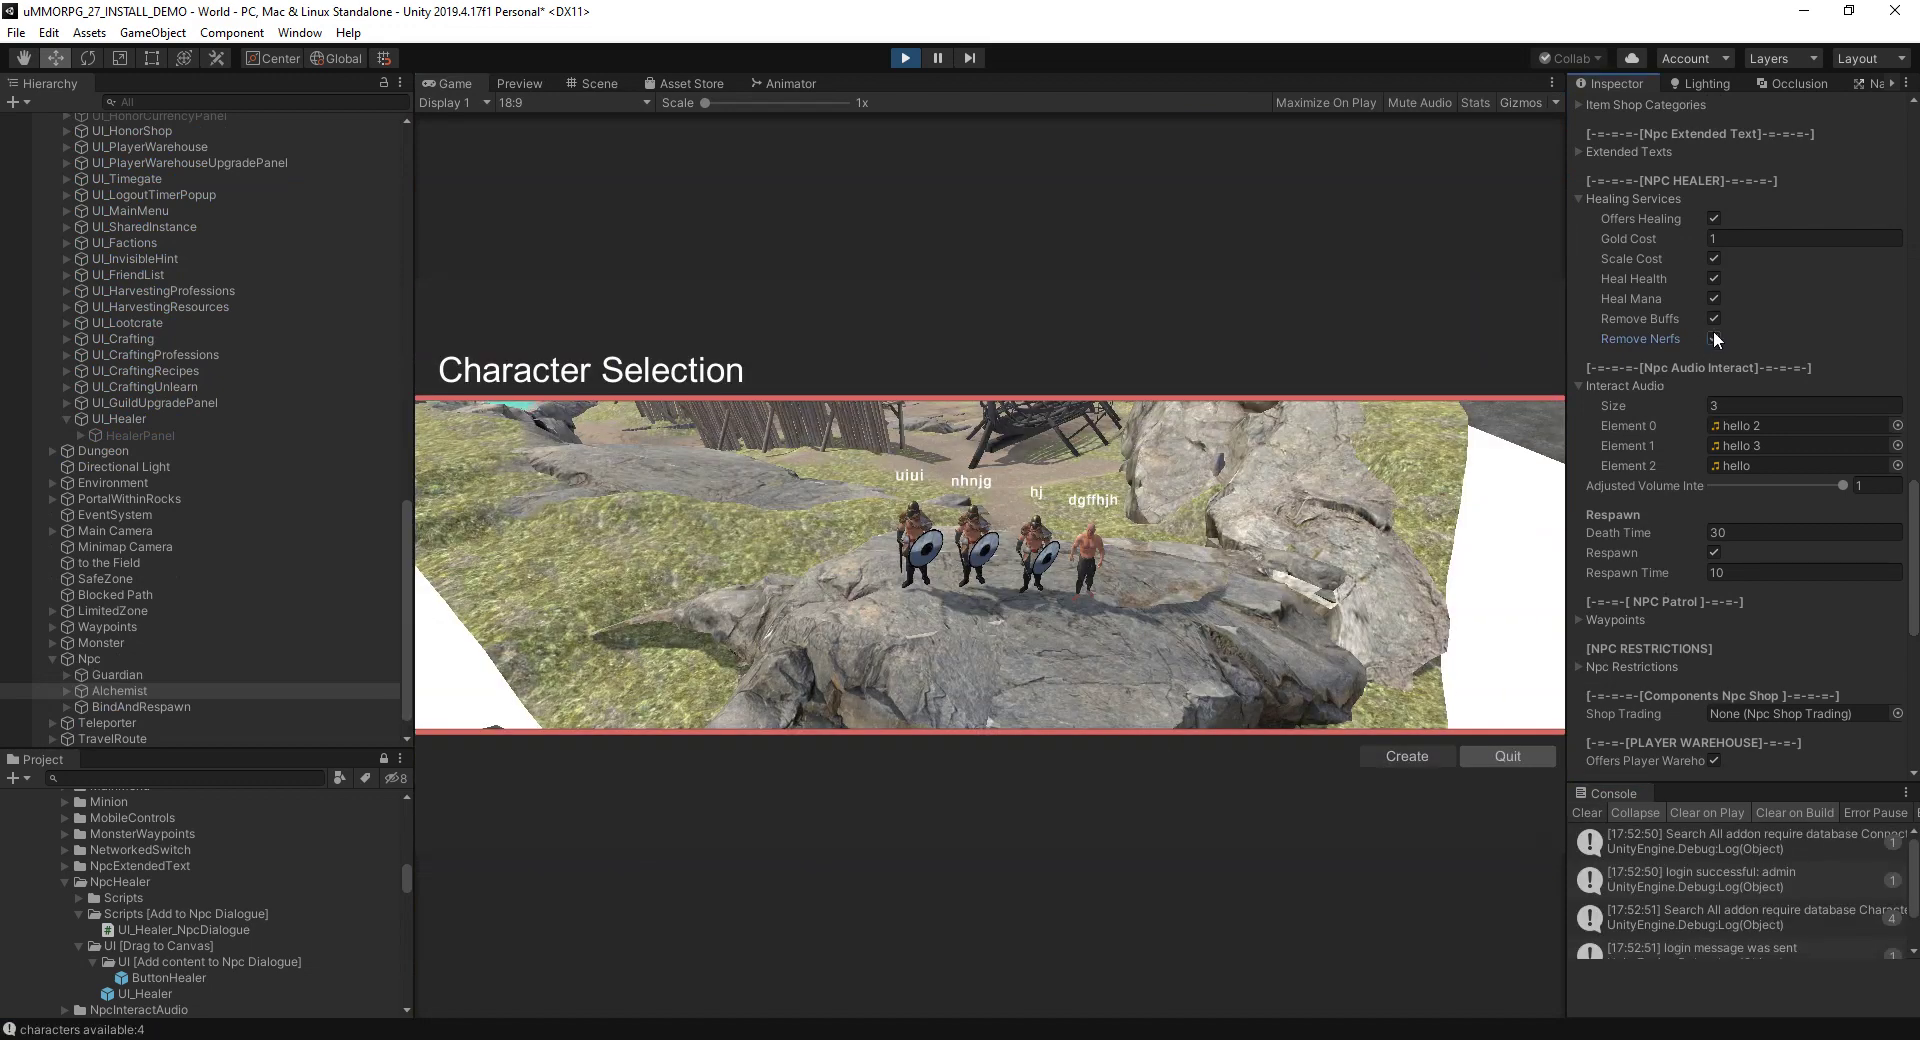
pyautogui.click(1713, 338)
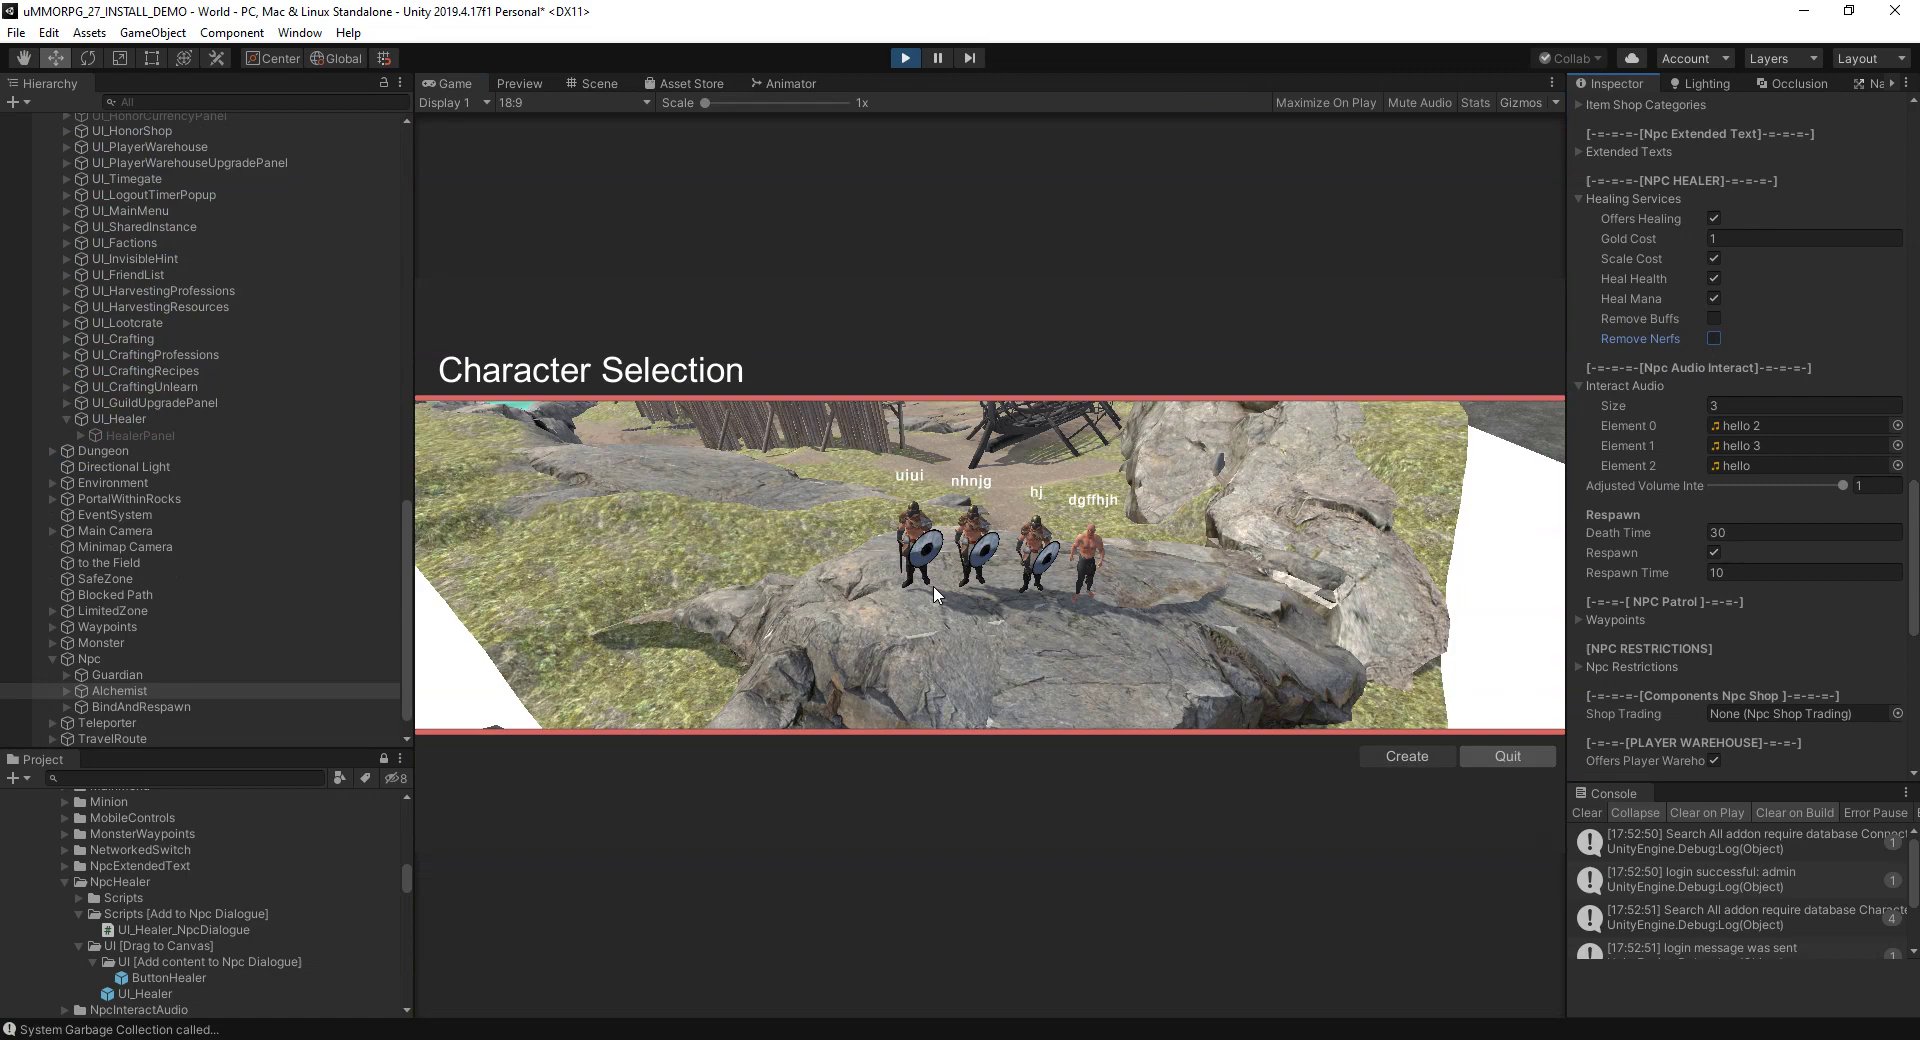
# - Enter the world with the third character, run to the monsters beside the ship frame and cast Skill Aura AOE to provoke them
pyautogui.click(1030, 548)
pyautogui.click(1220, 764)
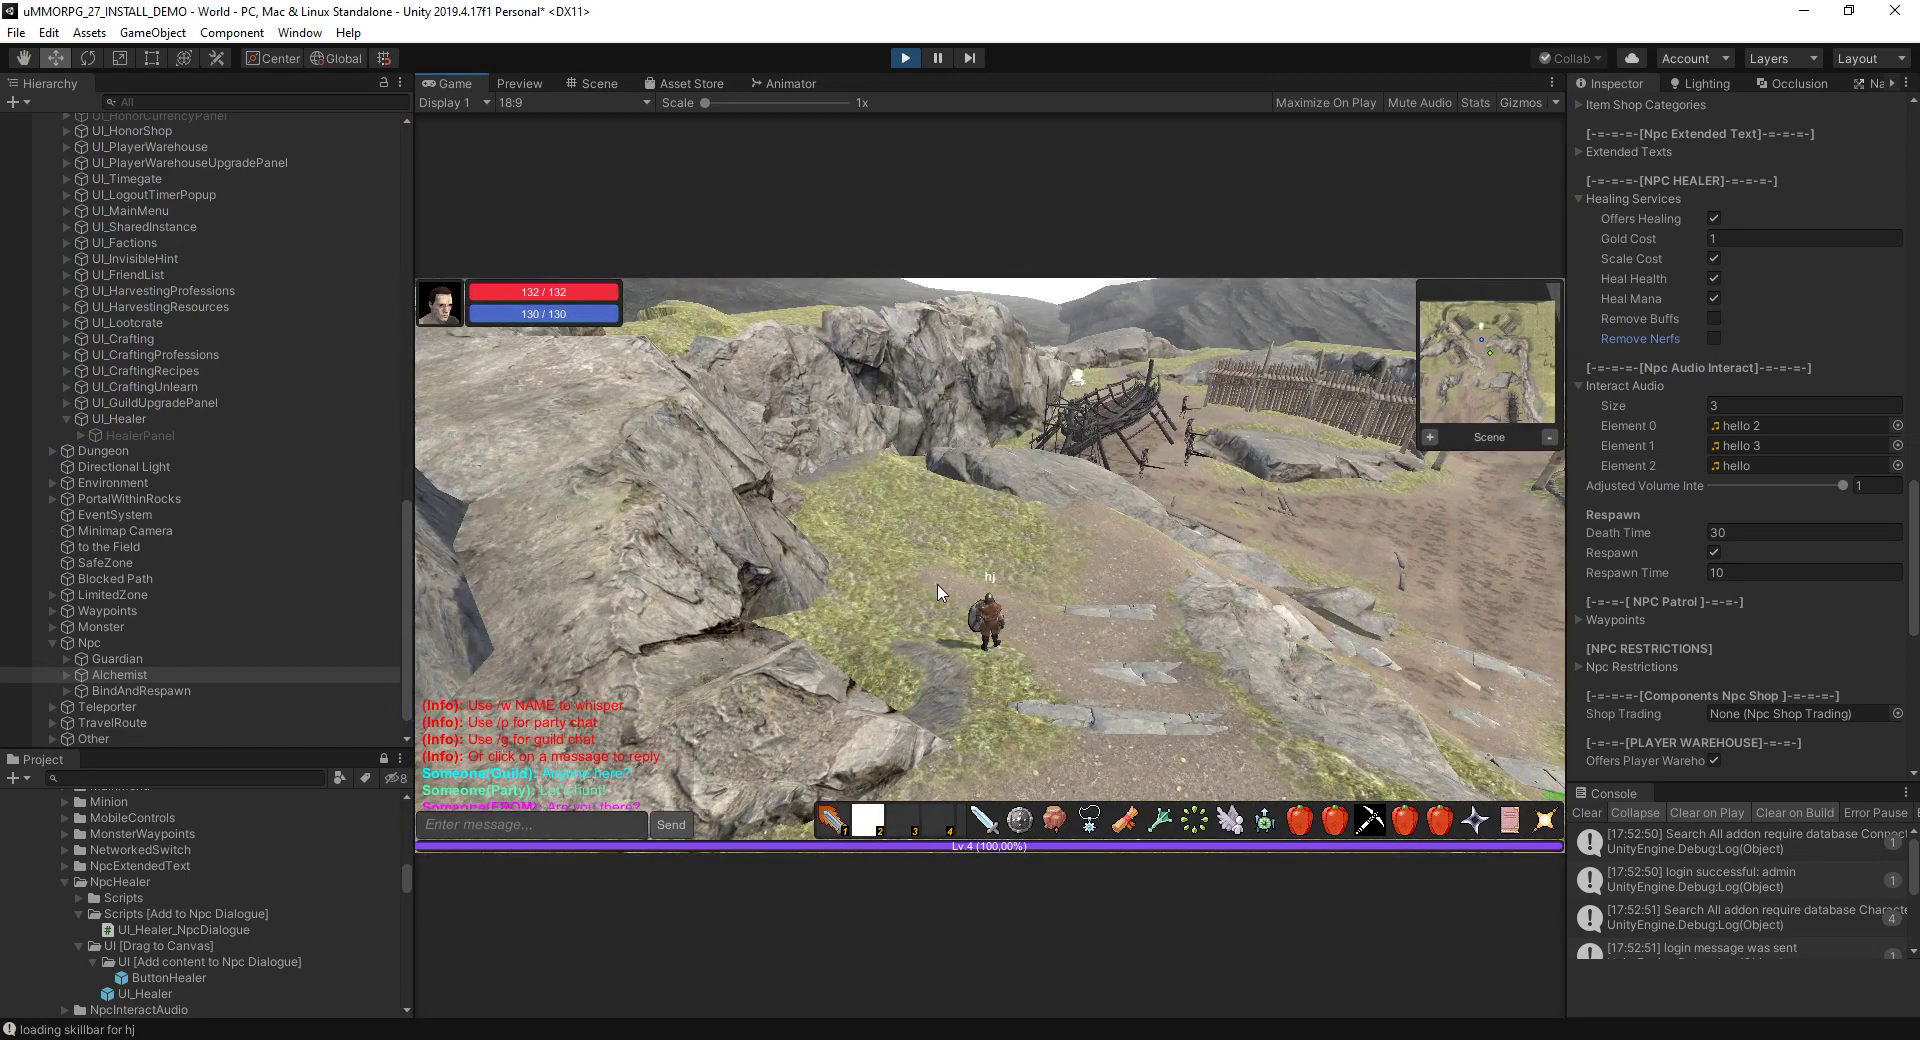
pyautogui.press('w')
pyautogui.moveTo(938, 584); pyautogui.dragTo(1060, 532, button='right')
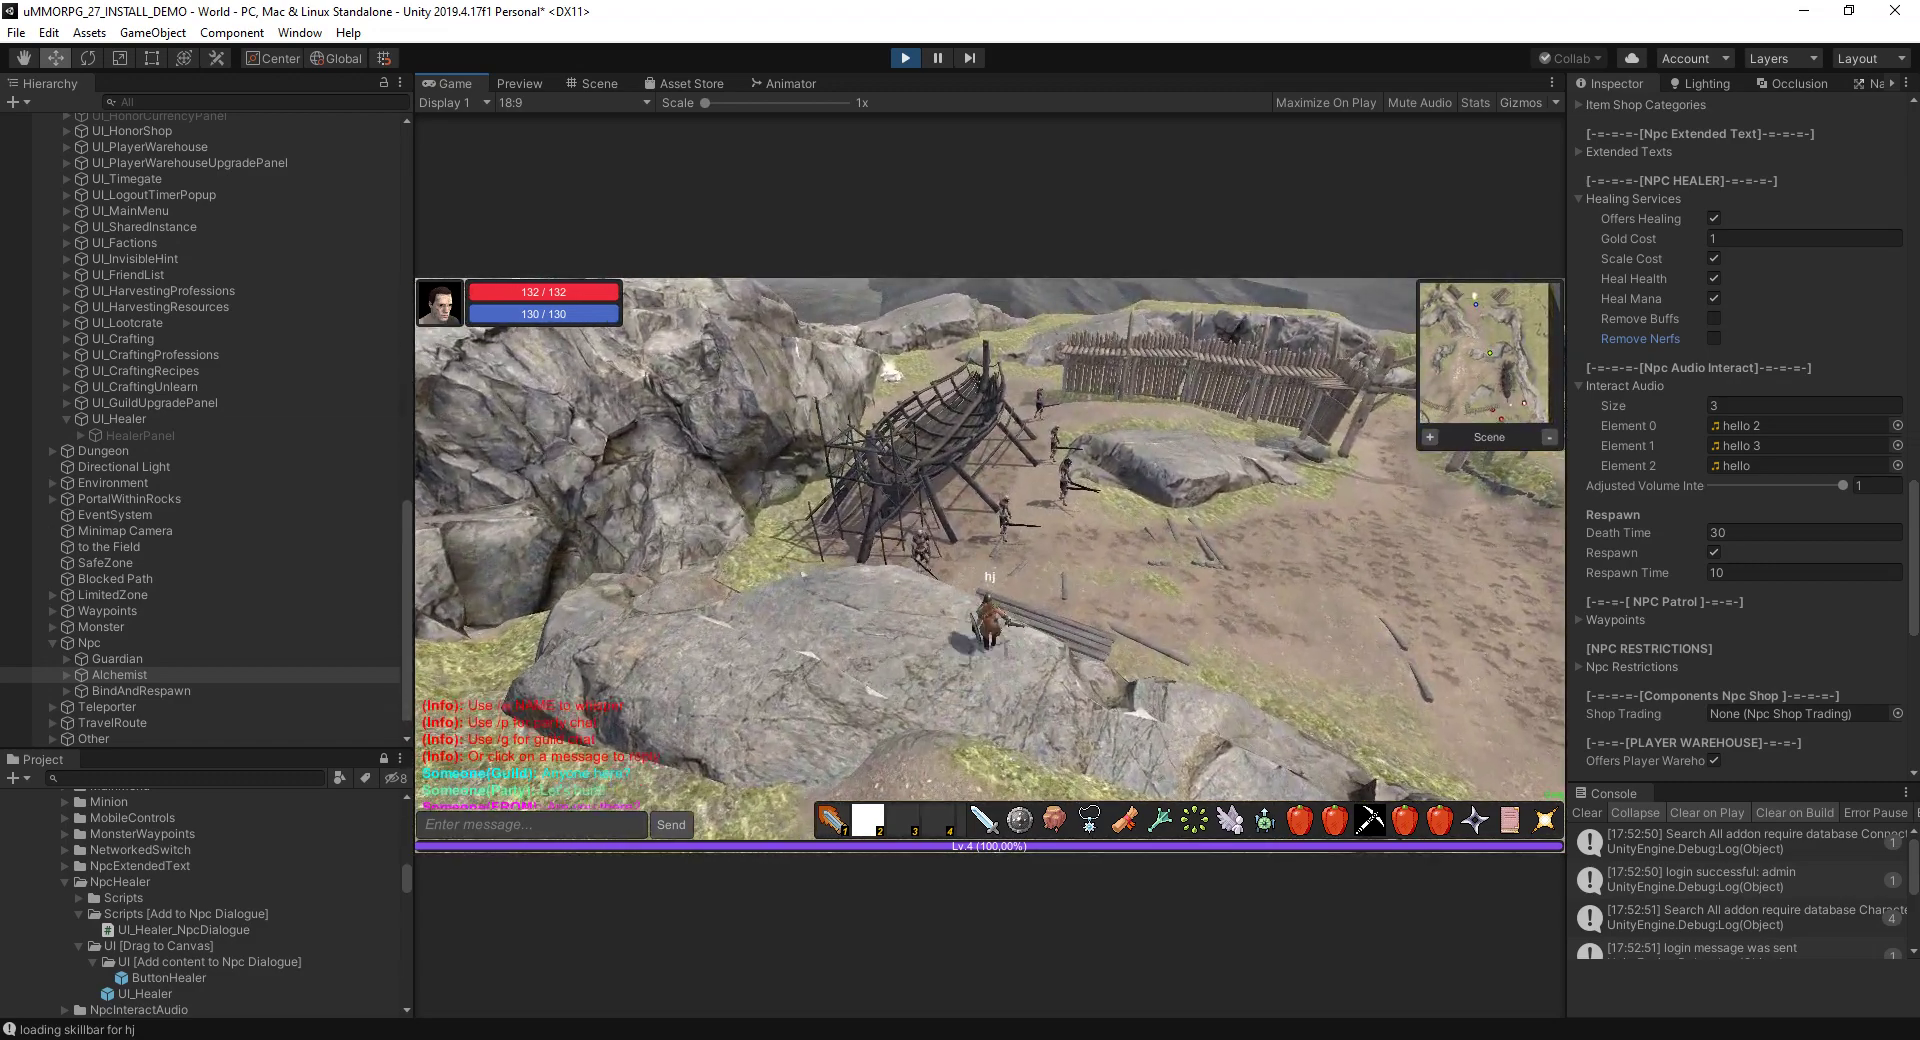
pyautogui.press('w')
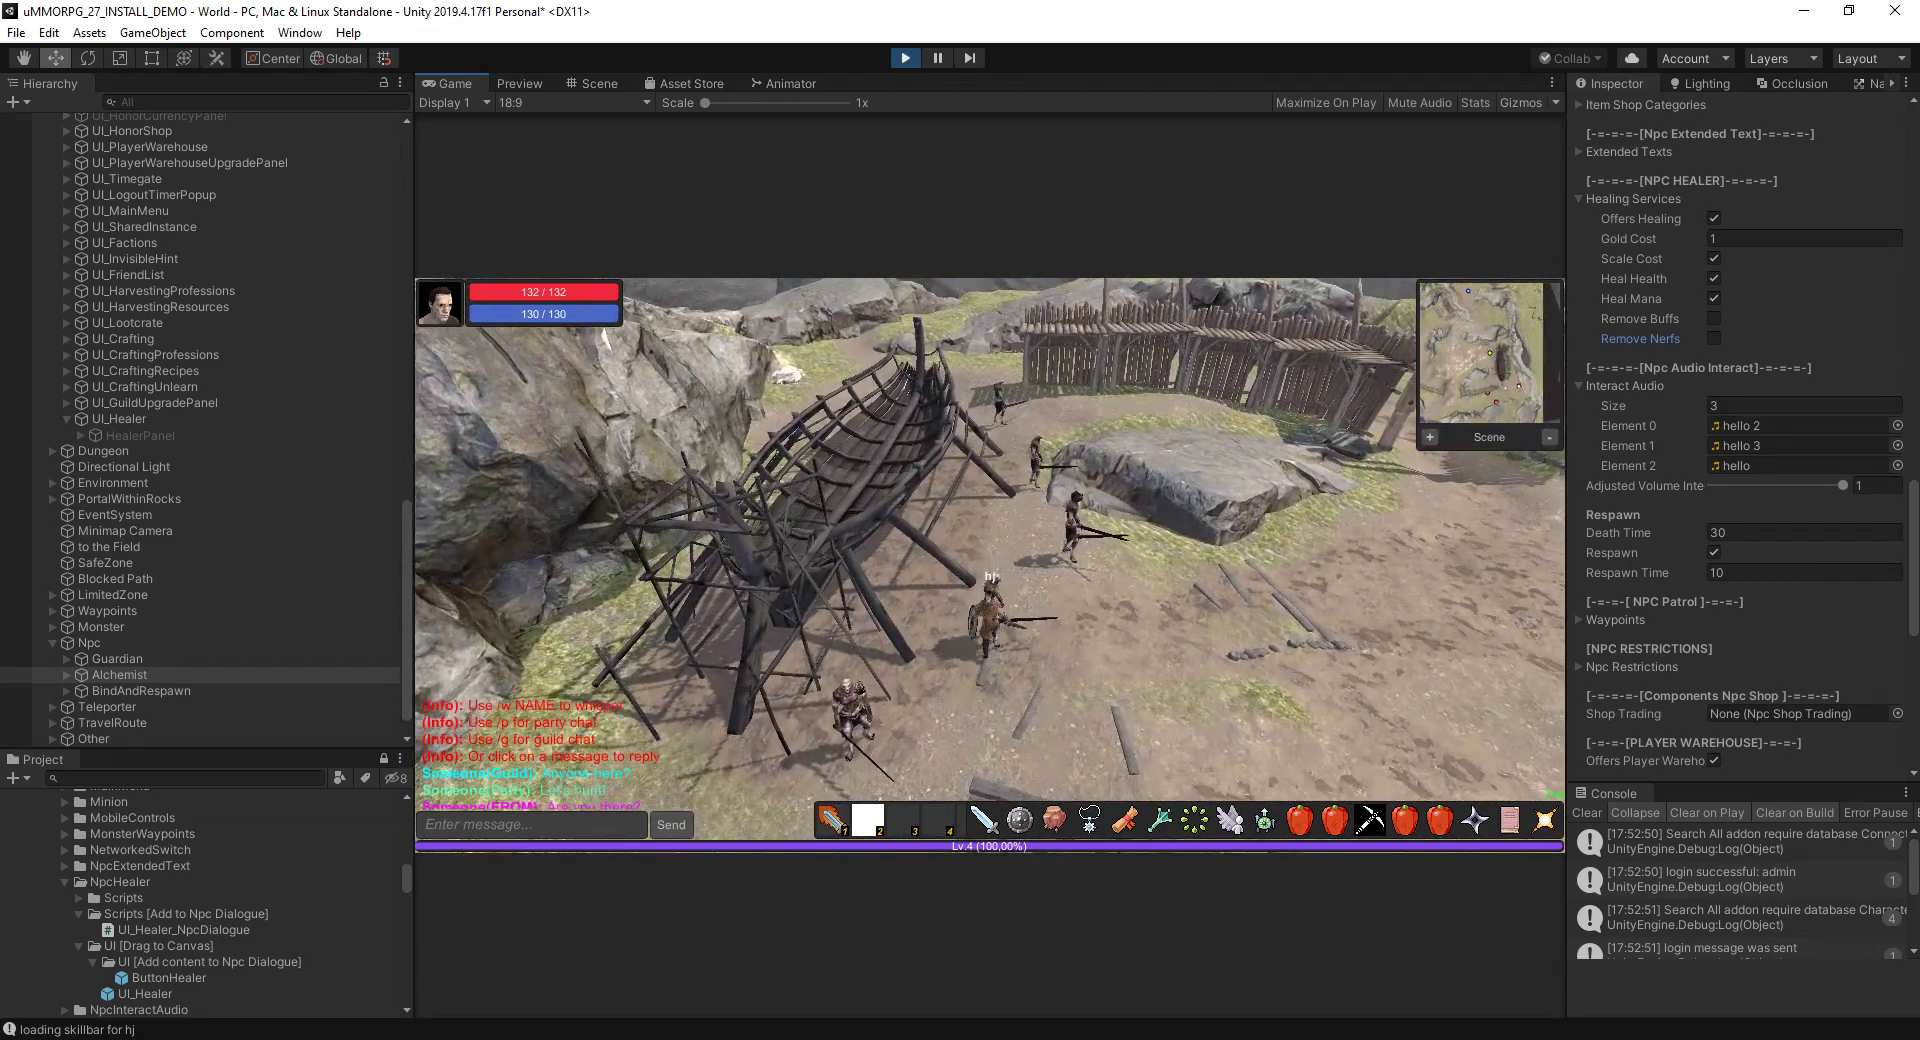
pyautogui.click(870, 833)
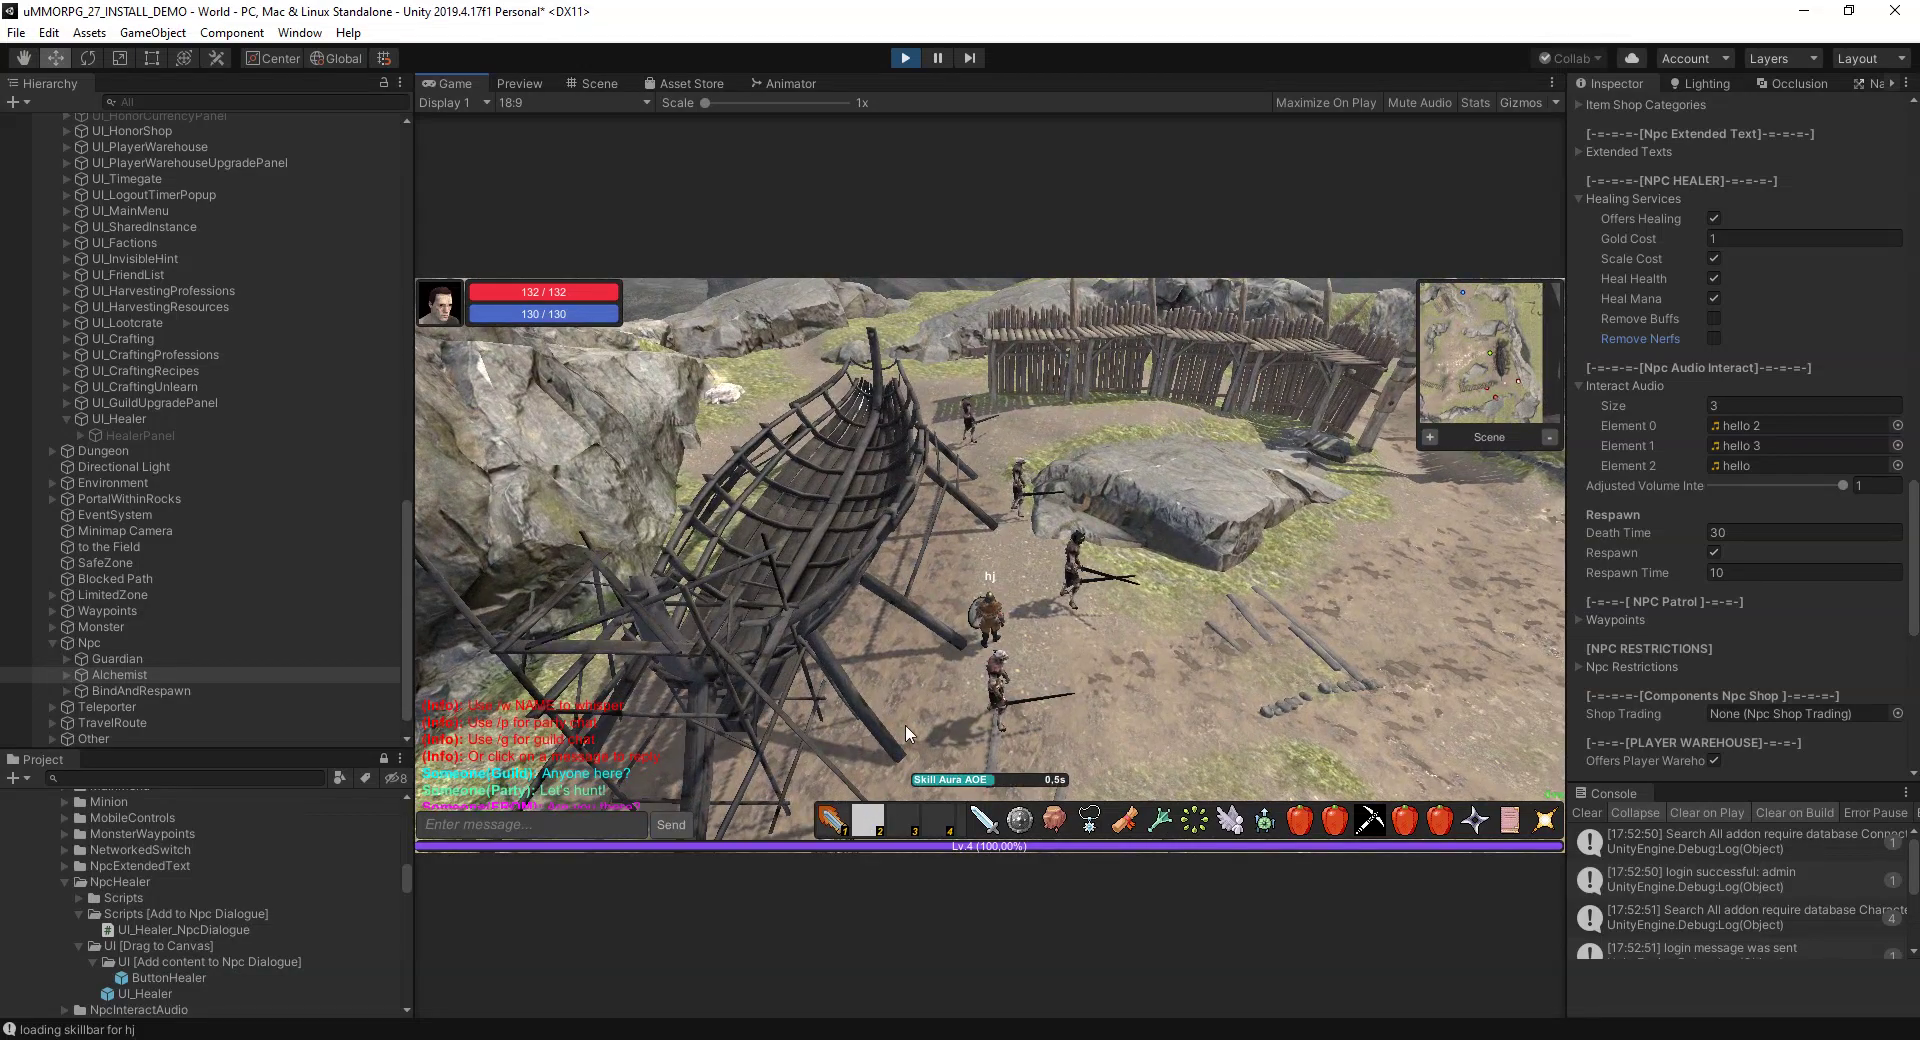
pyautogui.moveTo(905, 717); pyautogui.dragTo(680, 640, button='right')
pyautogui.press('w')
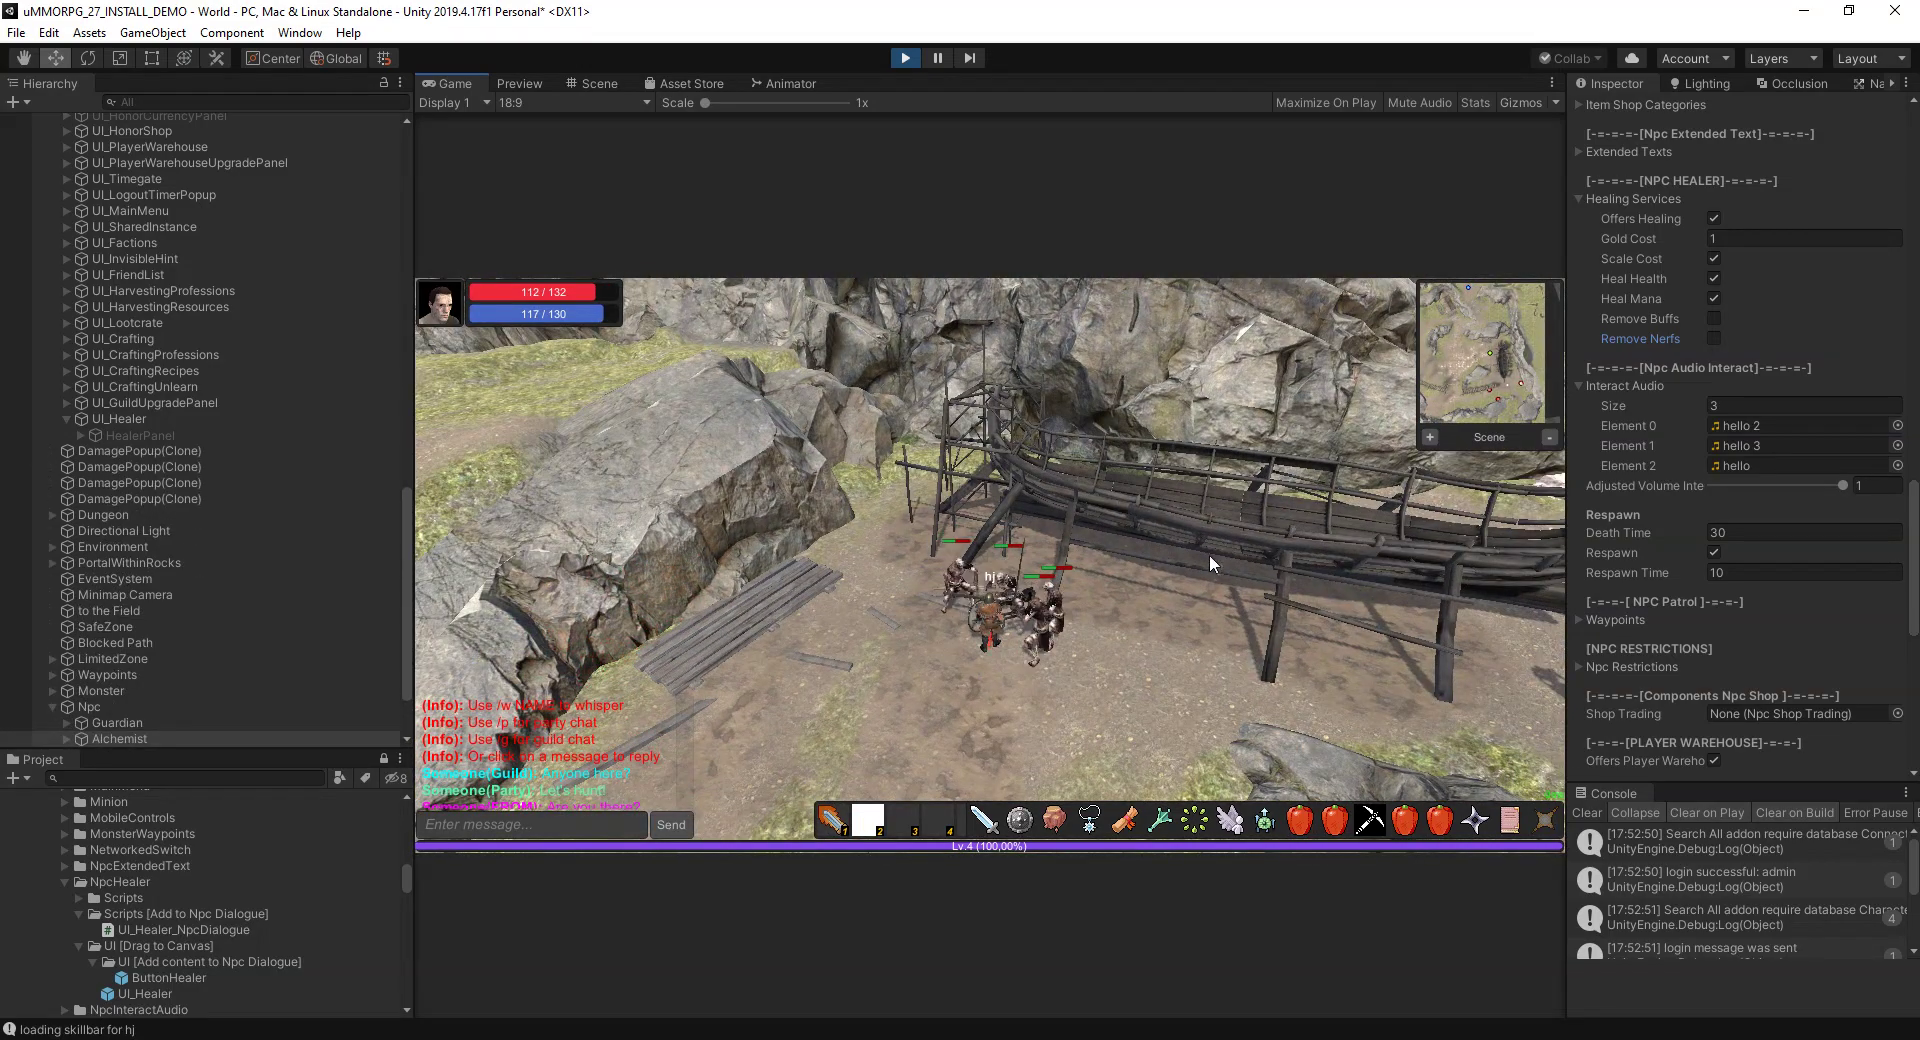
pyautogui.moveTo(1209, 554); pyautogui.dragTo(1045, 562, button='right')
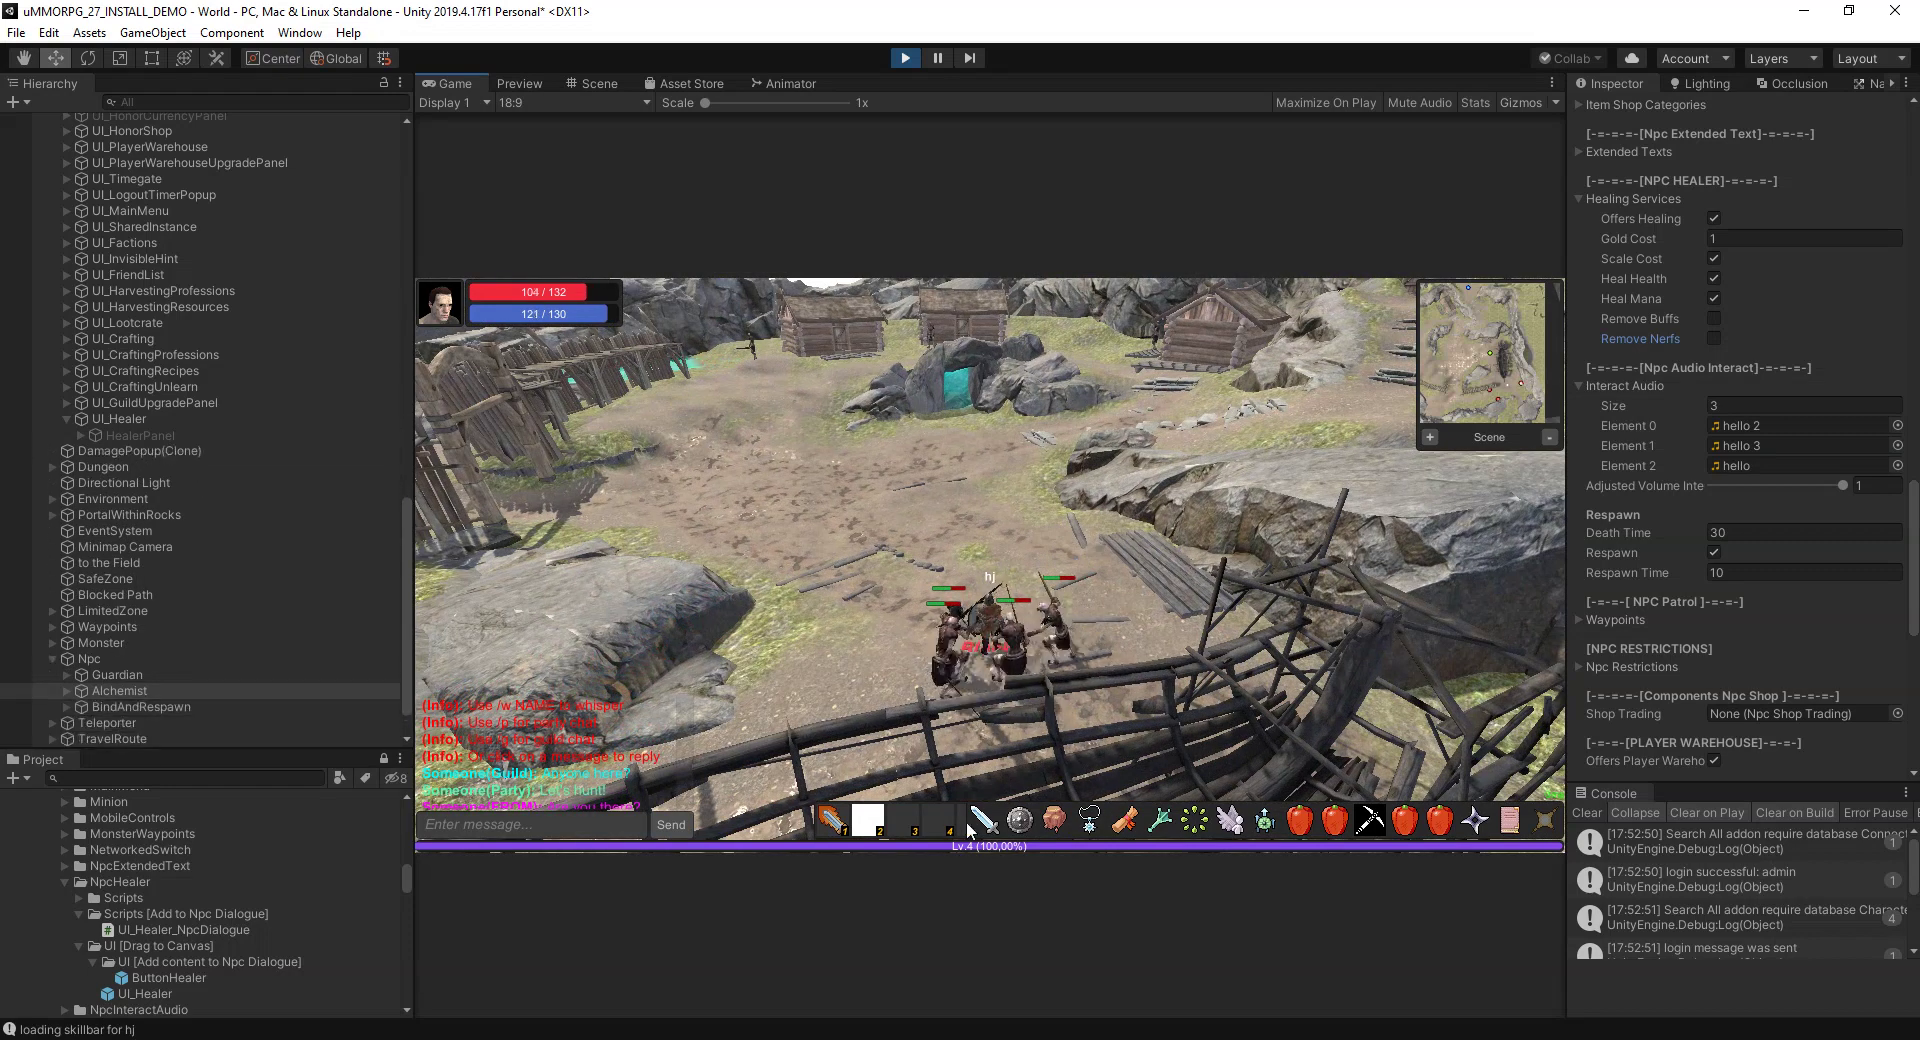
# - Open the inventory, place it beneath the minimap and walk the character up to the Alchemist
pyautogui.press('i')
pyautogui.moveTo(1005, 289); pyautogui.dragTo(1480, 389)
pyautogui.press('w')
pyautogui.moveTo(942, 501); pyautogui.dragTo(1000, 532, button='right')
pyautogui.press('w')
pyautogui.press('w')
pyautogui.press('w')
pyautogui.press('w')
pyautogui.press('w')
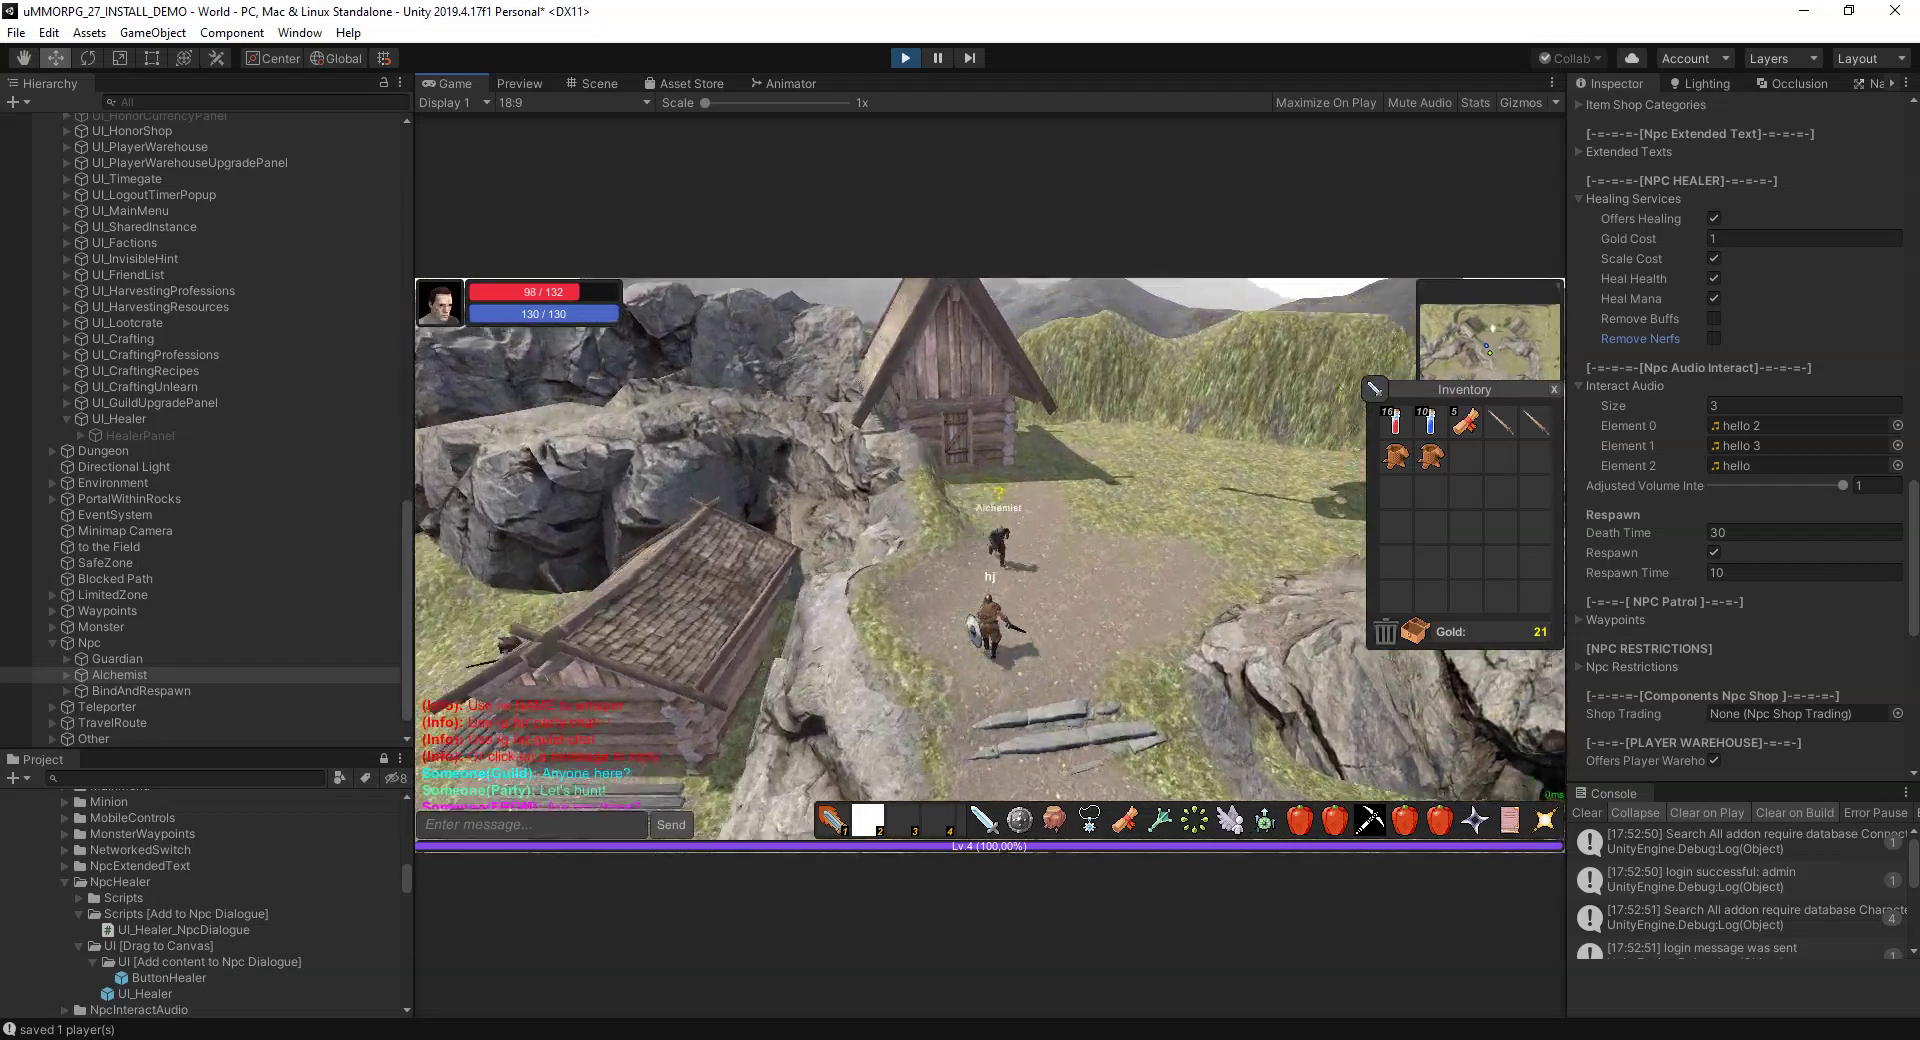
pyautogui.moveTo(1000, 640)
pyautogui.mouseDown(button='right')
pyautogui.moveTo(1070, 640)
pyautogui.moveTo(1030, 665)
pyautogui.moveTo(1019, 625)
pyautogui.mouseUp(button='right')
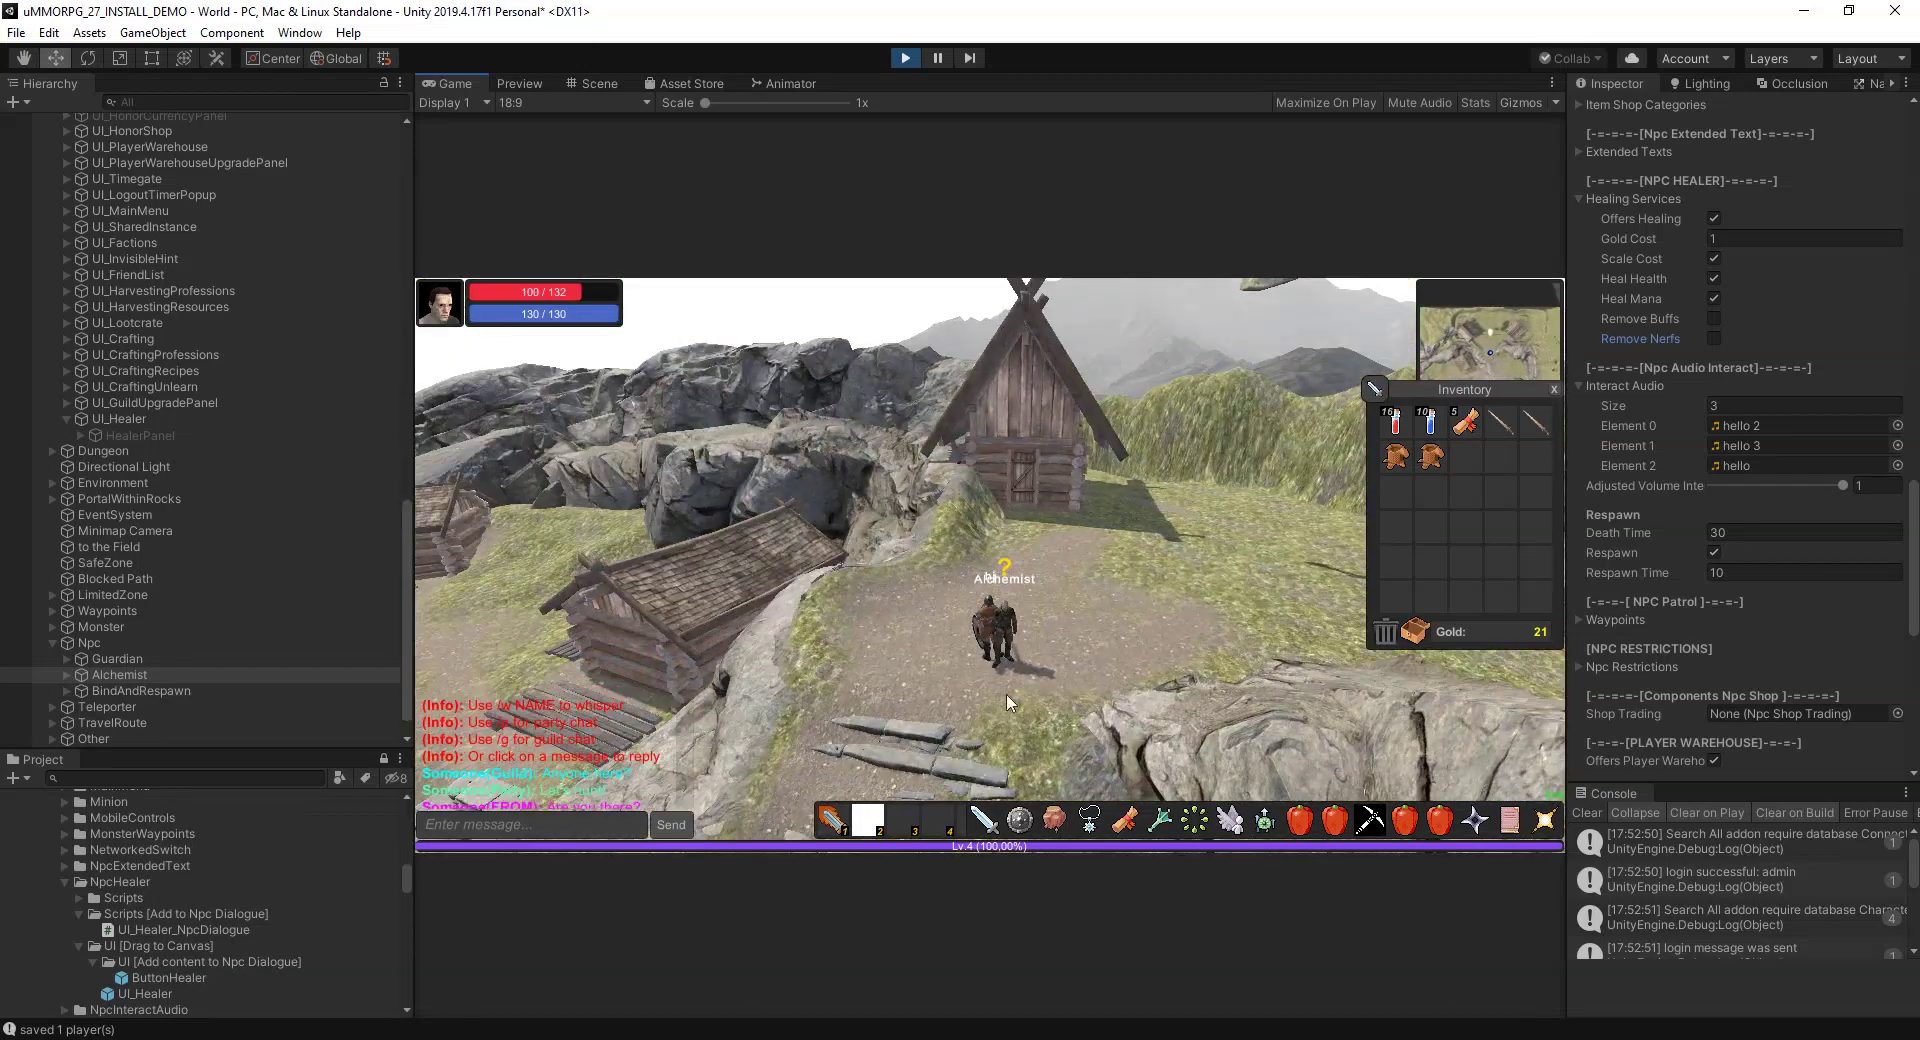
# - Talk to the Alchemist, choose Heal and accept the paid healing
pyautogui.click(1018, 628)
pyautogui.click(1012, 621)
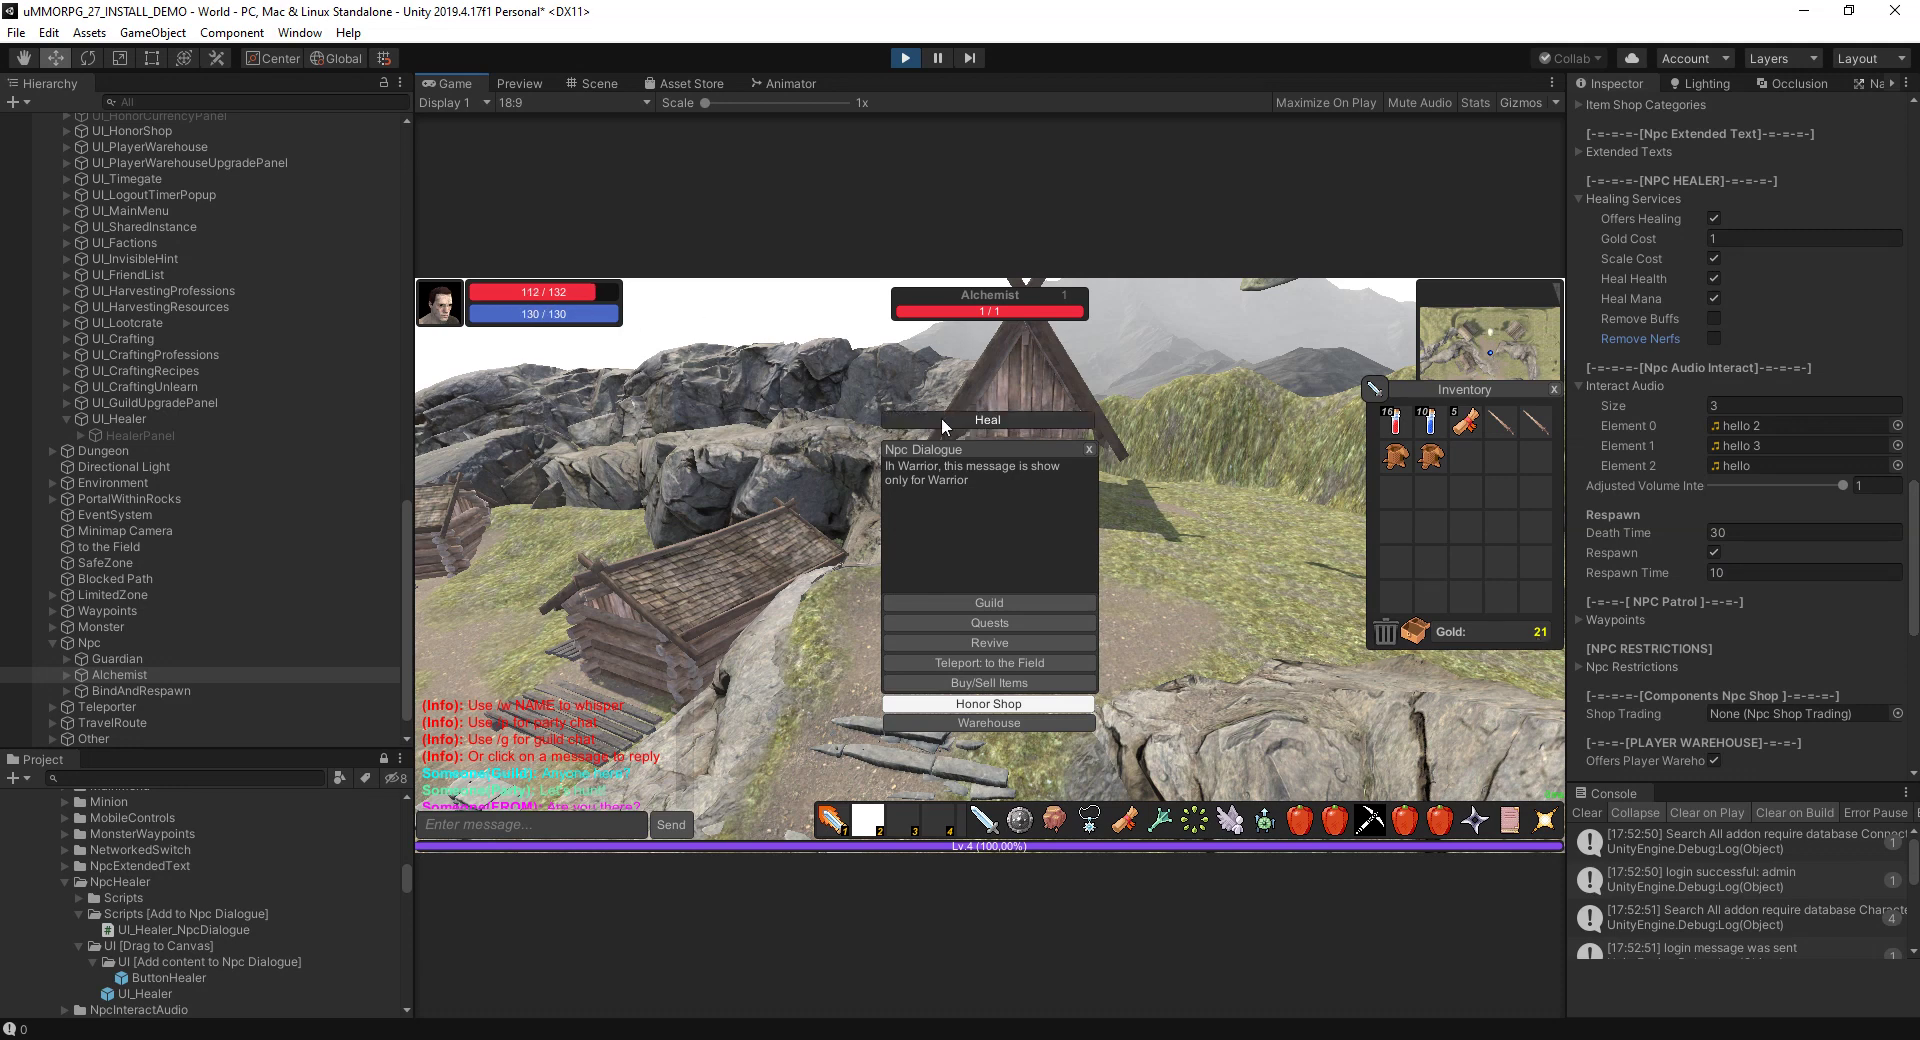
pyautogui.click(964, 415)
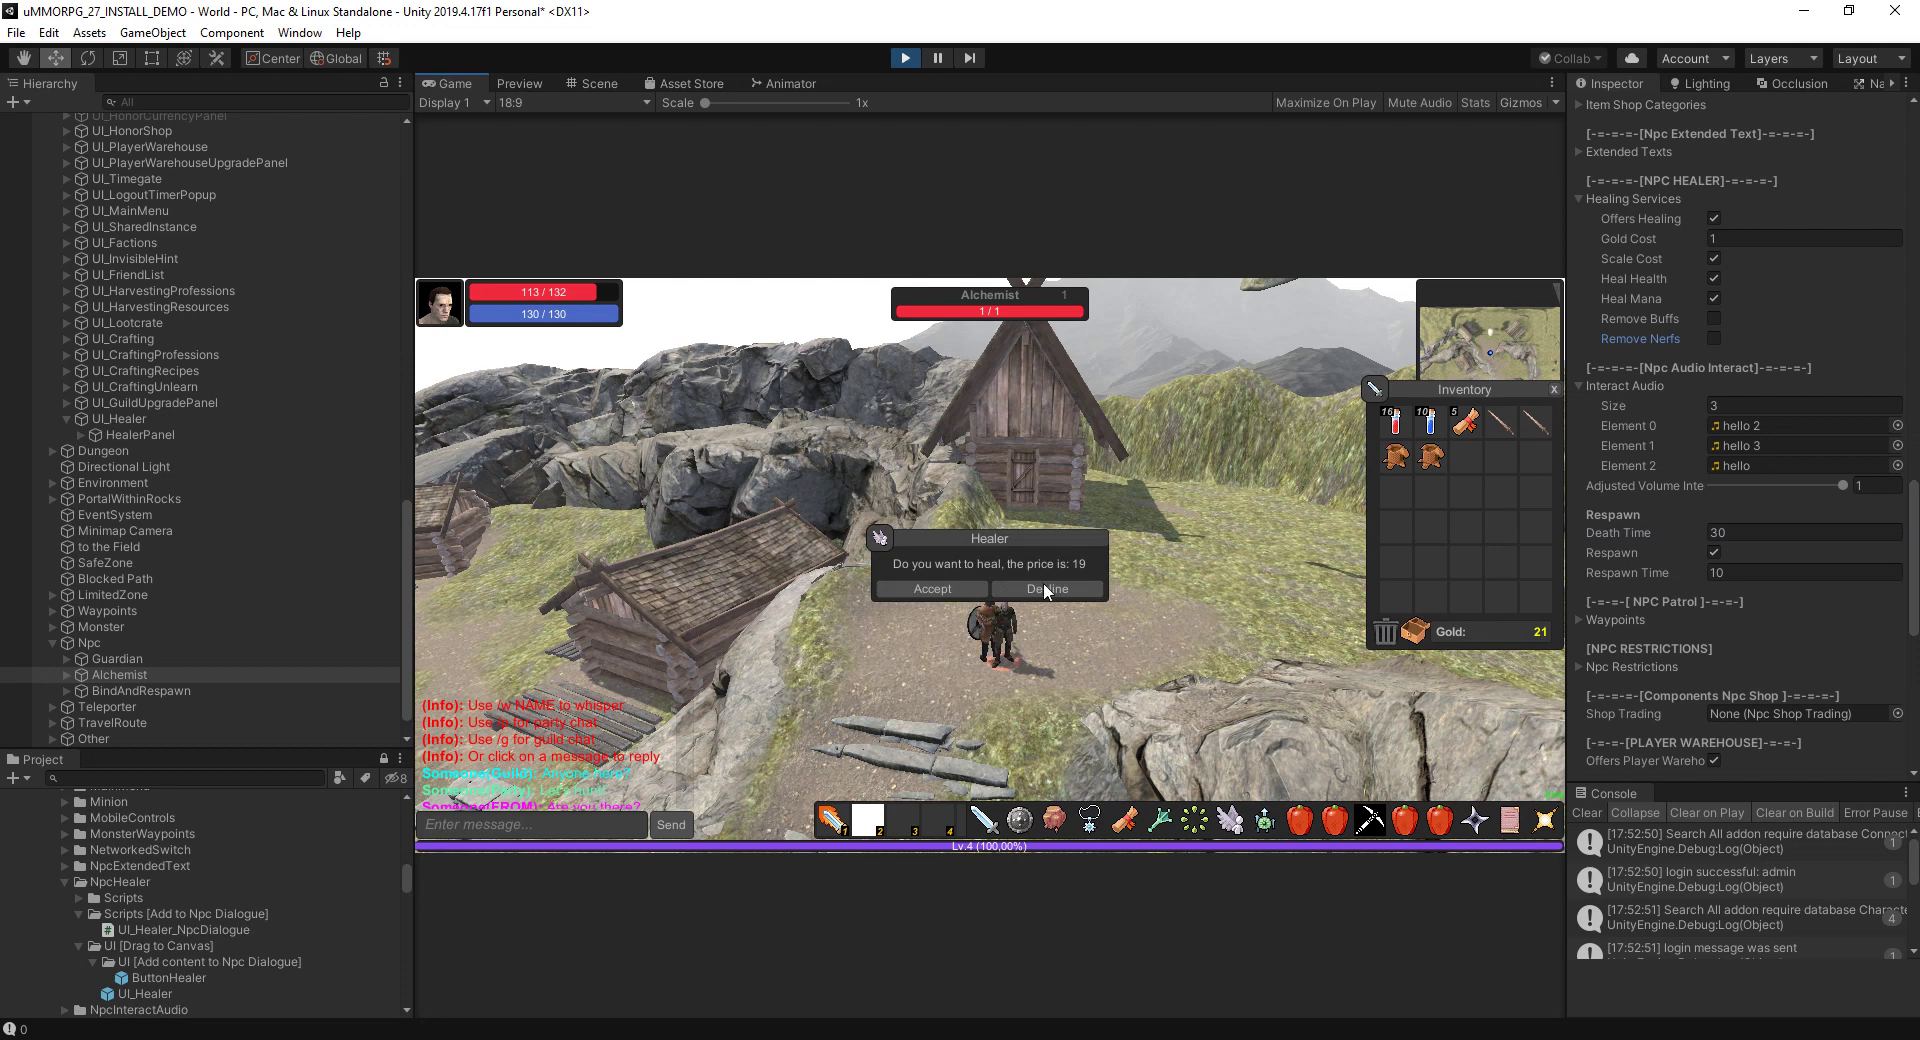
pyautogui.click(931, 589)
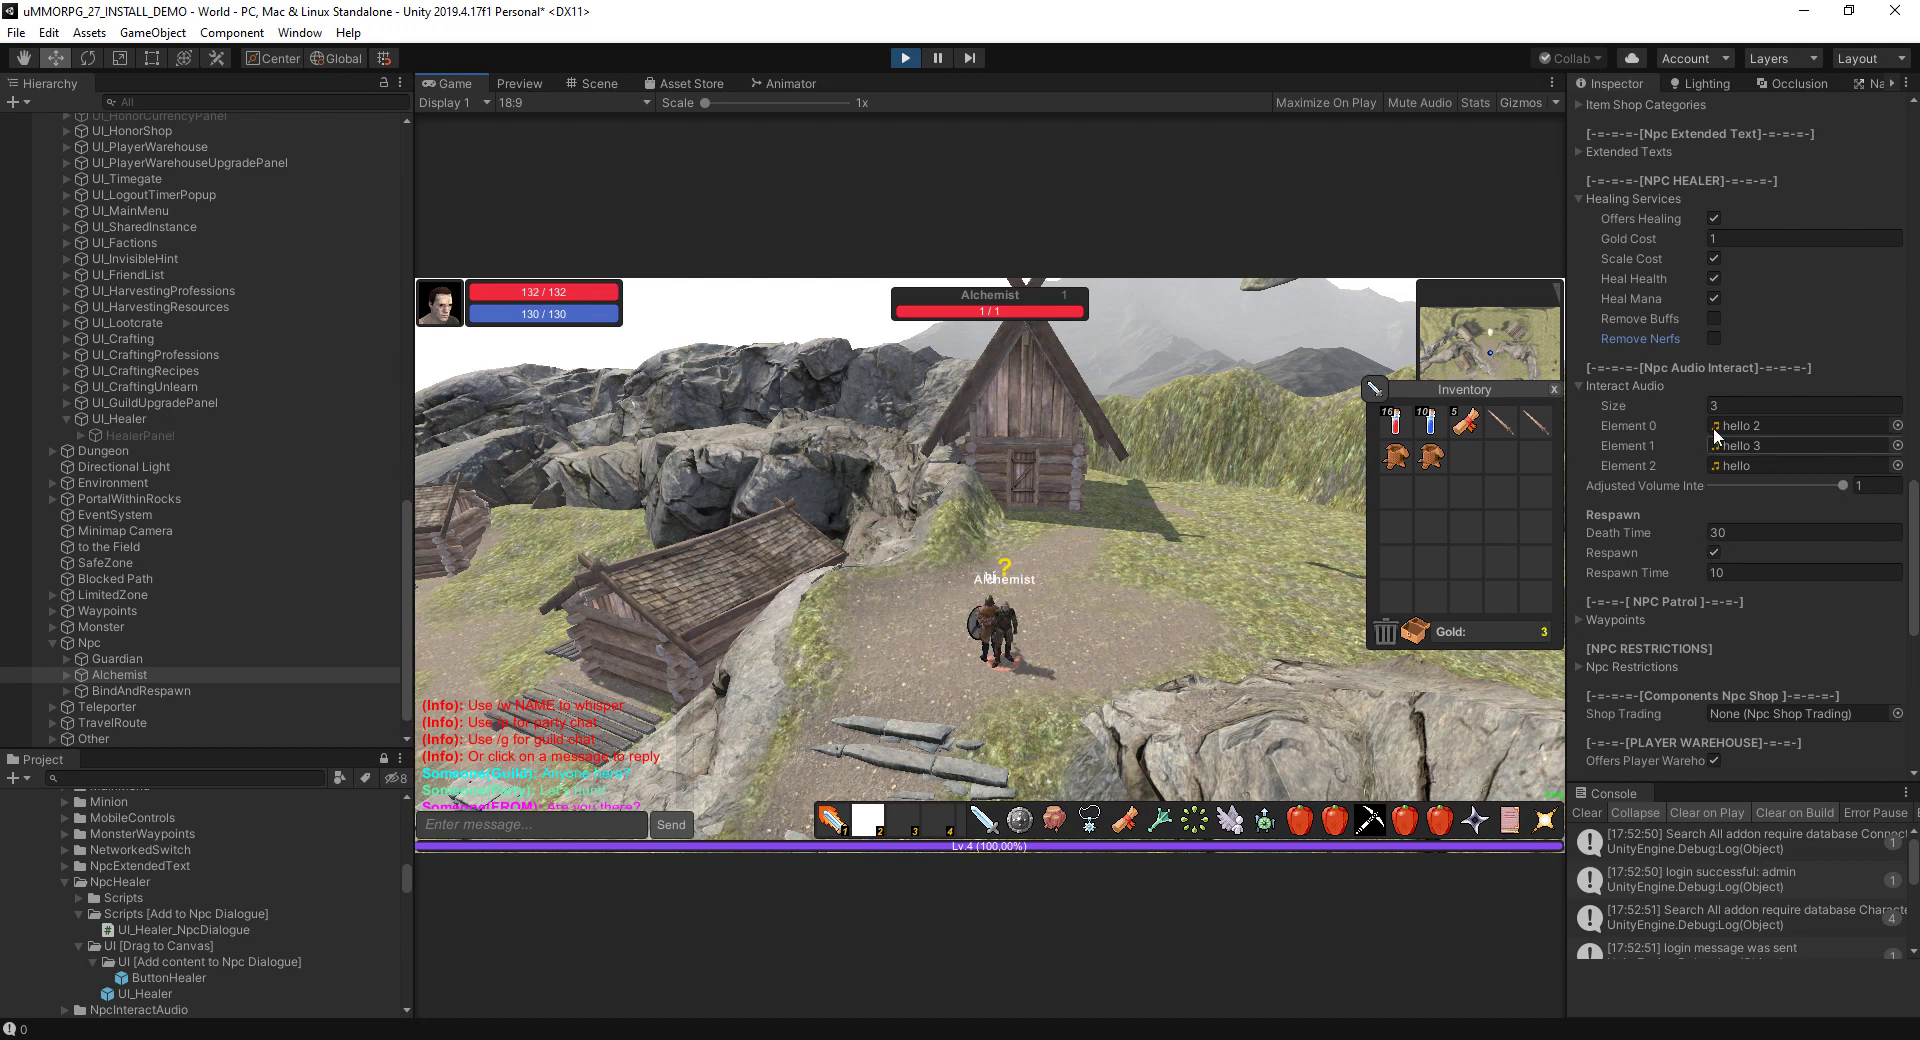
# - Disable Scale Cost on the Alchemist, keeping the gold cost at 1, and lead the character back to the monsters to take damage
pyautogui.click(1716, 260)
pyautogui.click(1727, 238)
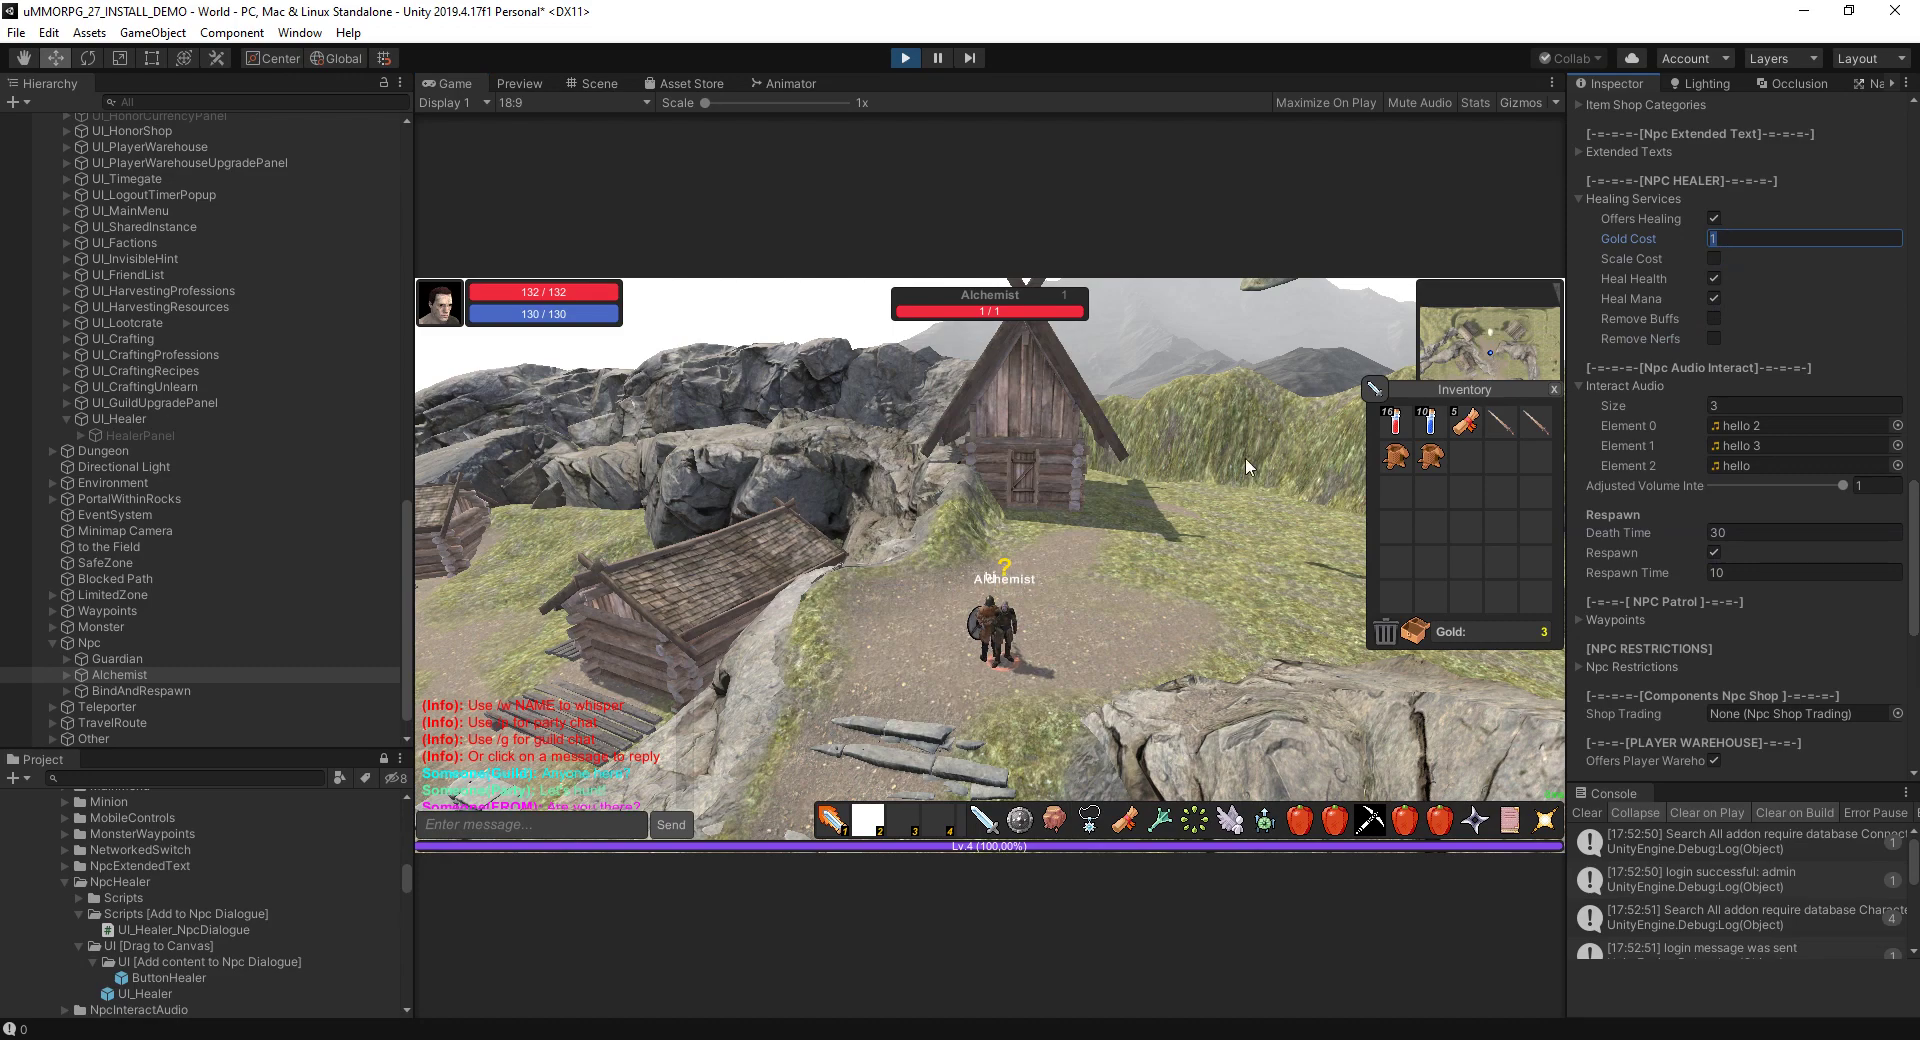
pyautogui.press('w')
pyautogui.moveTo(1245, 467); pyautogui.dragTo(972, 360, button='right')
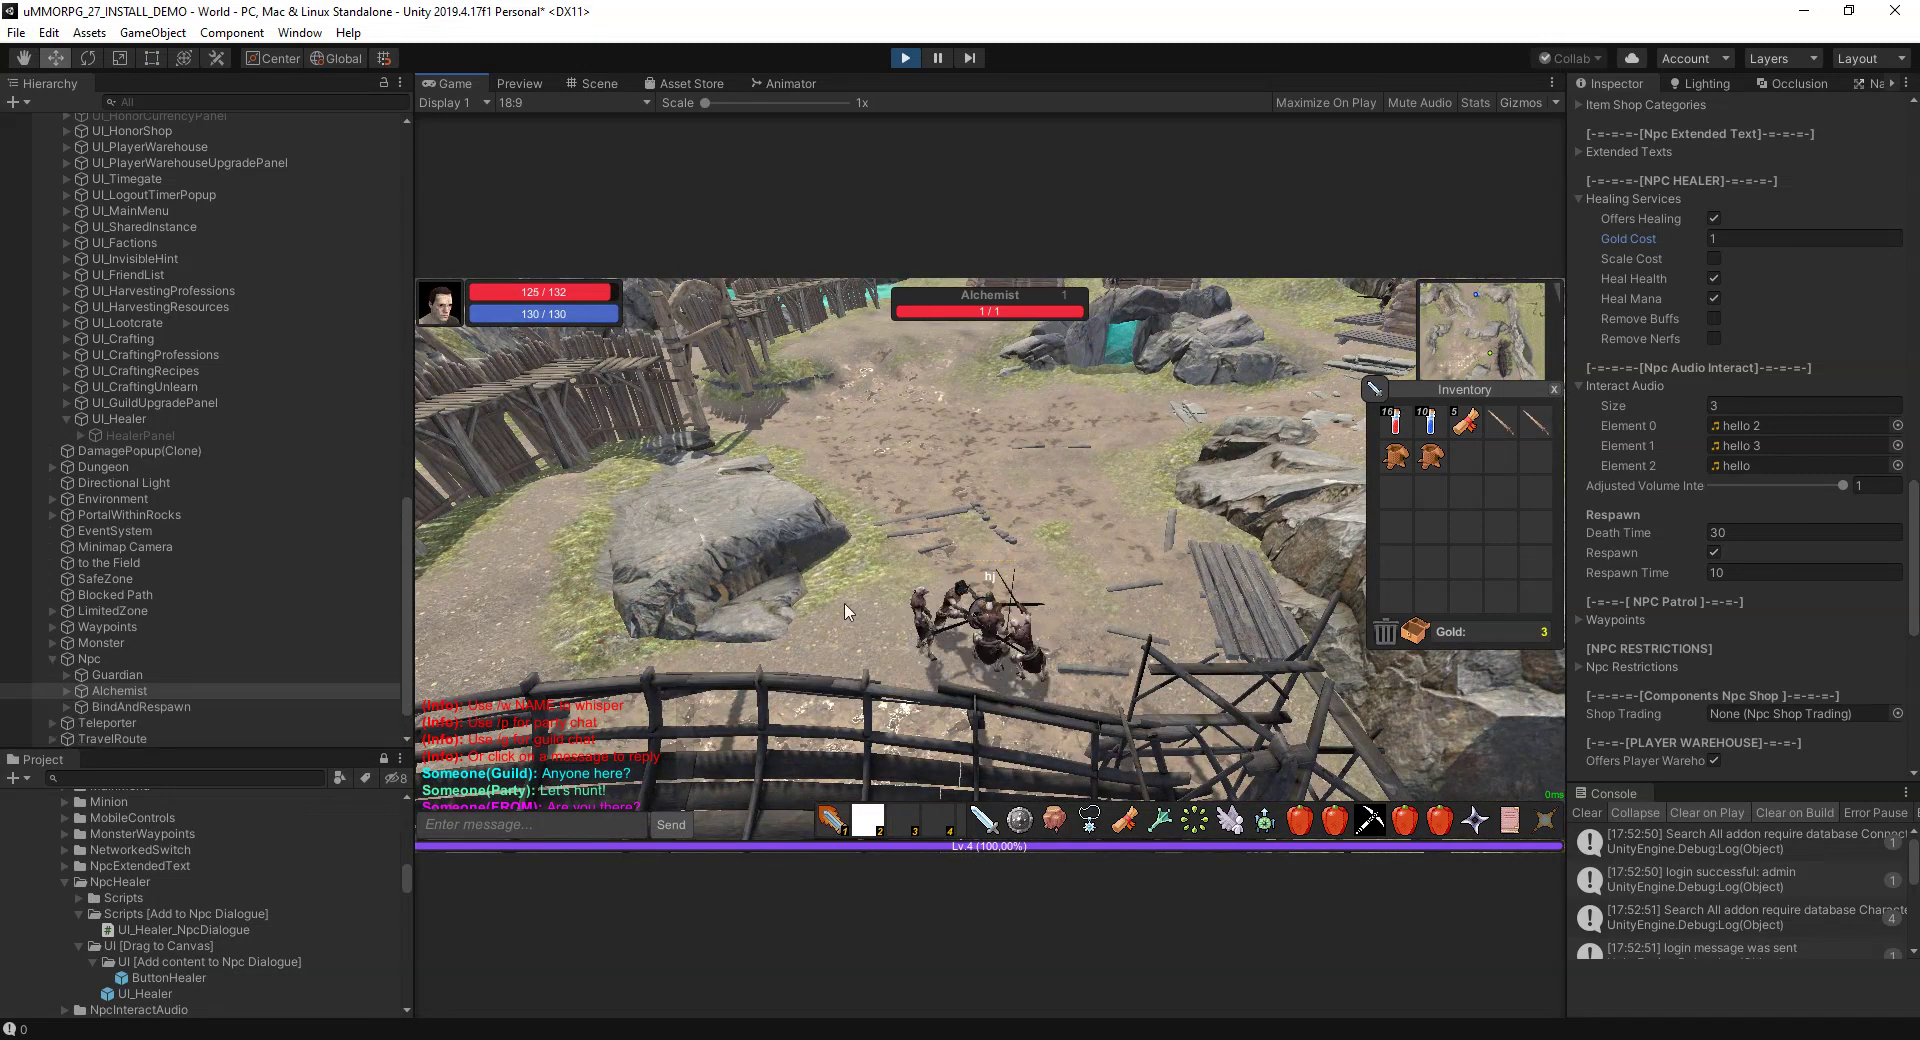
pyautogui.moveTo(858, 600); pyautogui.dragTo(988, 585, button='right')
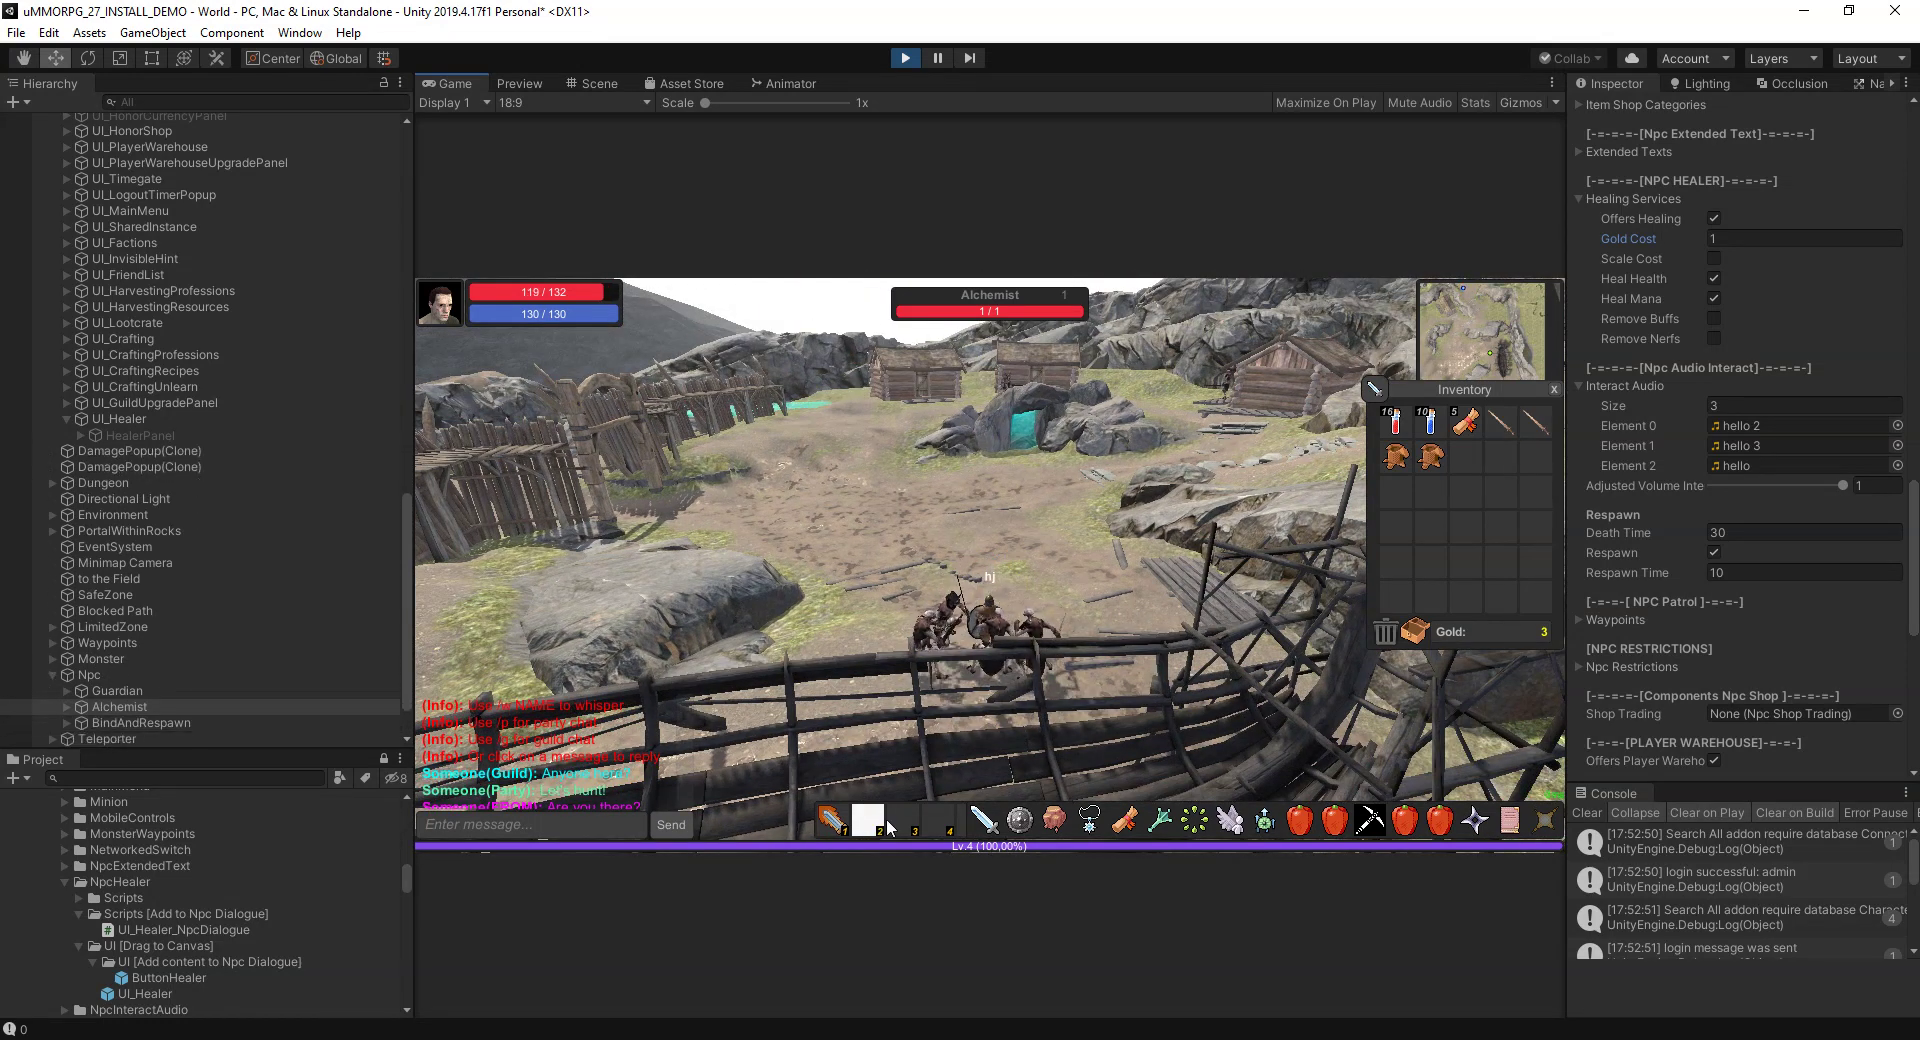
# - Learn the passive skill Hard Shell and the buff skill Health Aura
pyautogui.press('r')
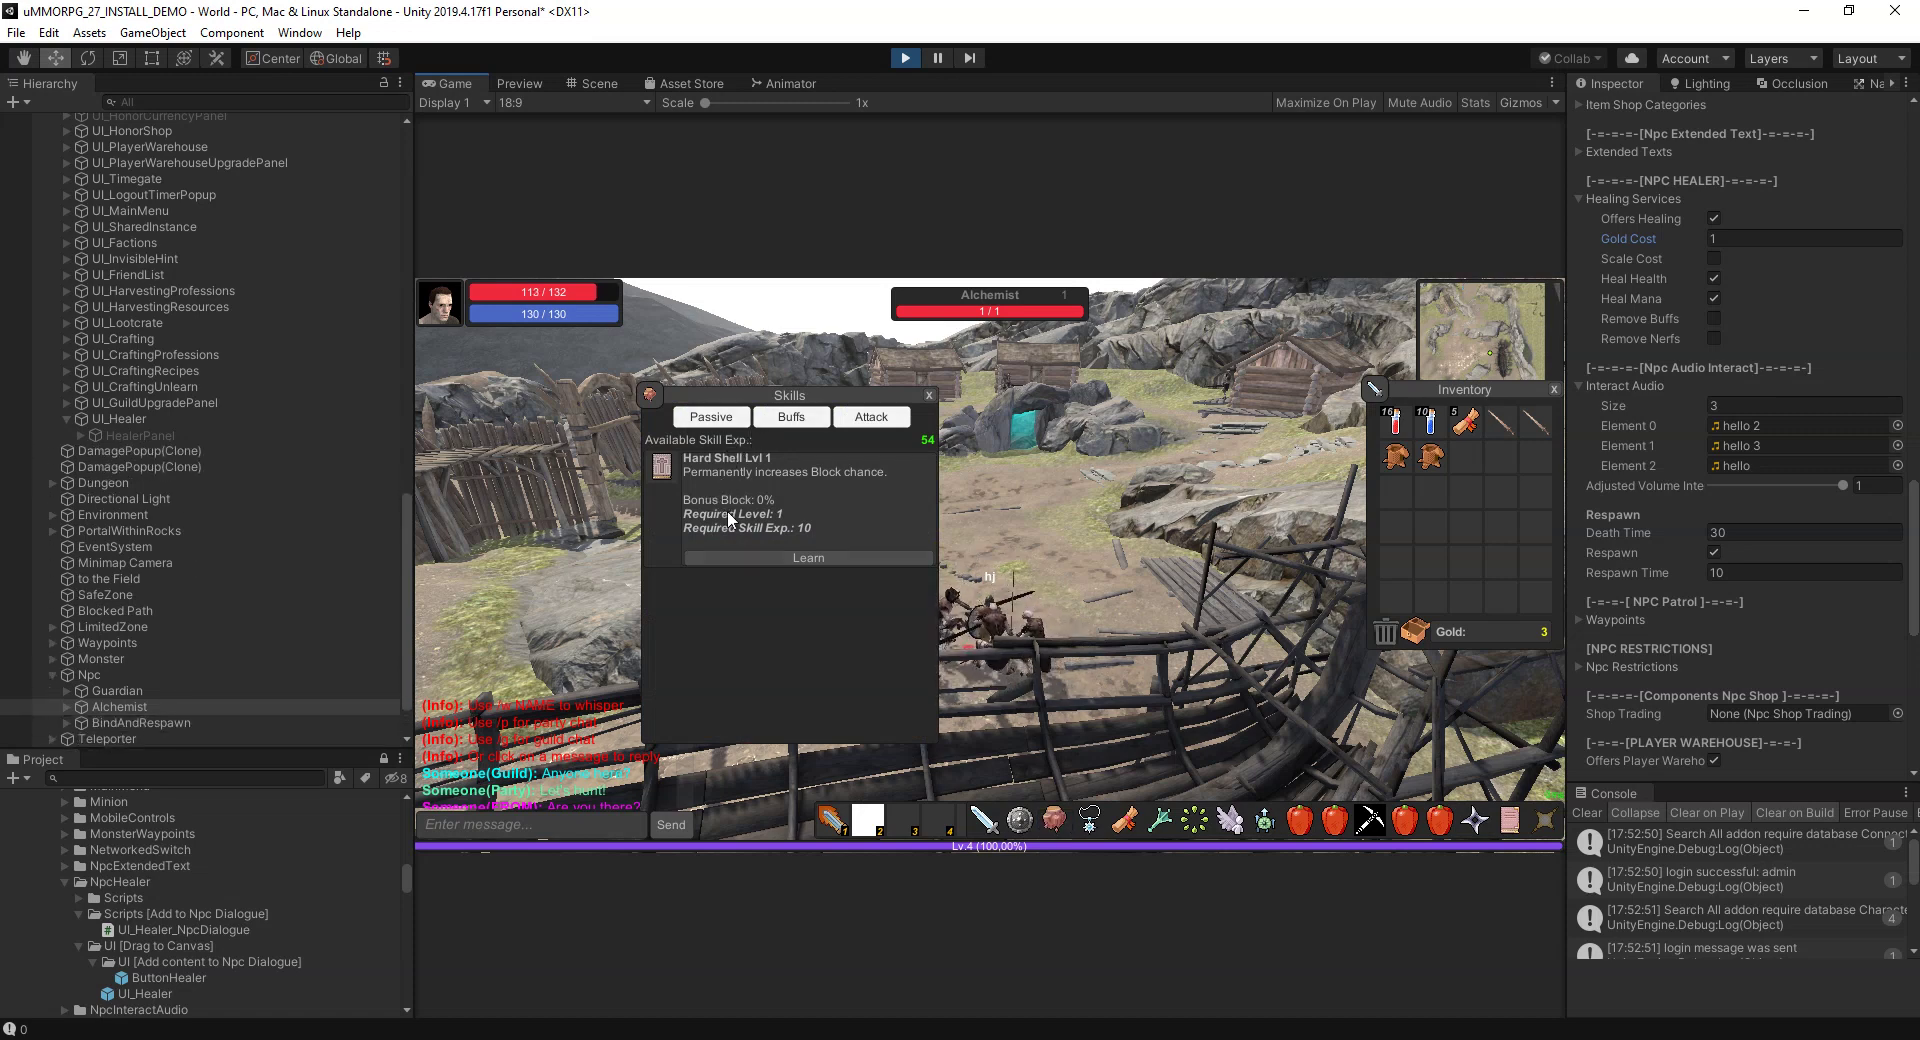
pyautogui.click(770, 552)
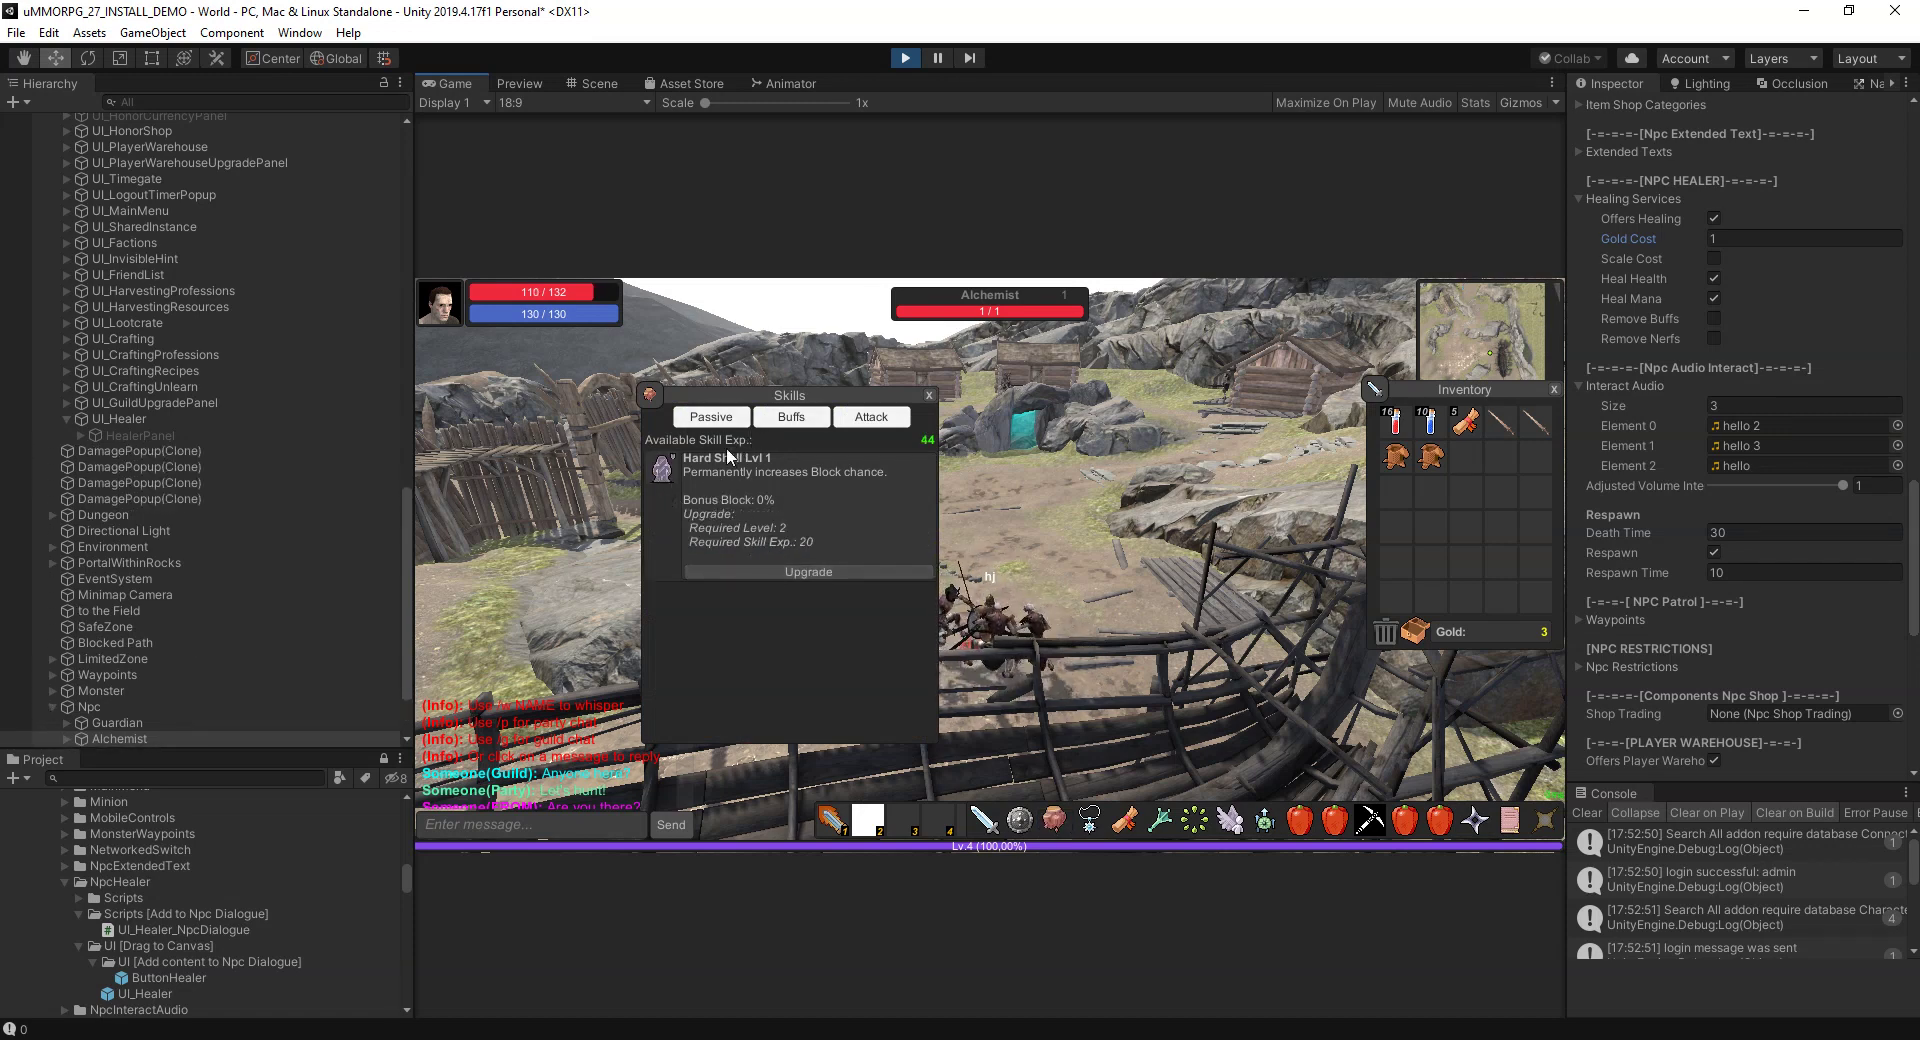
pyautogui.click(790, 417)
pyautogui.click(770, 612)
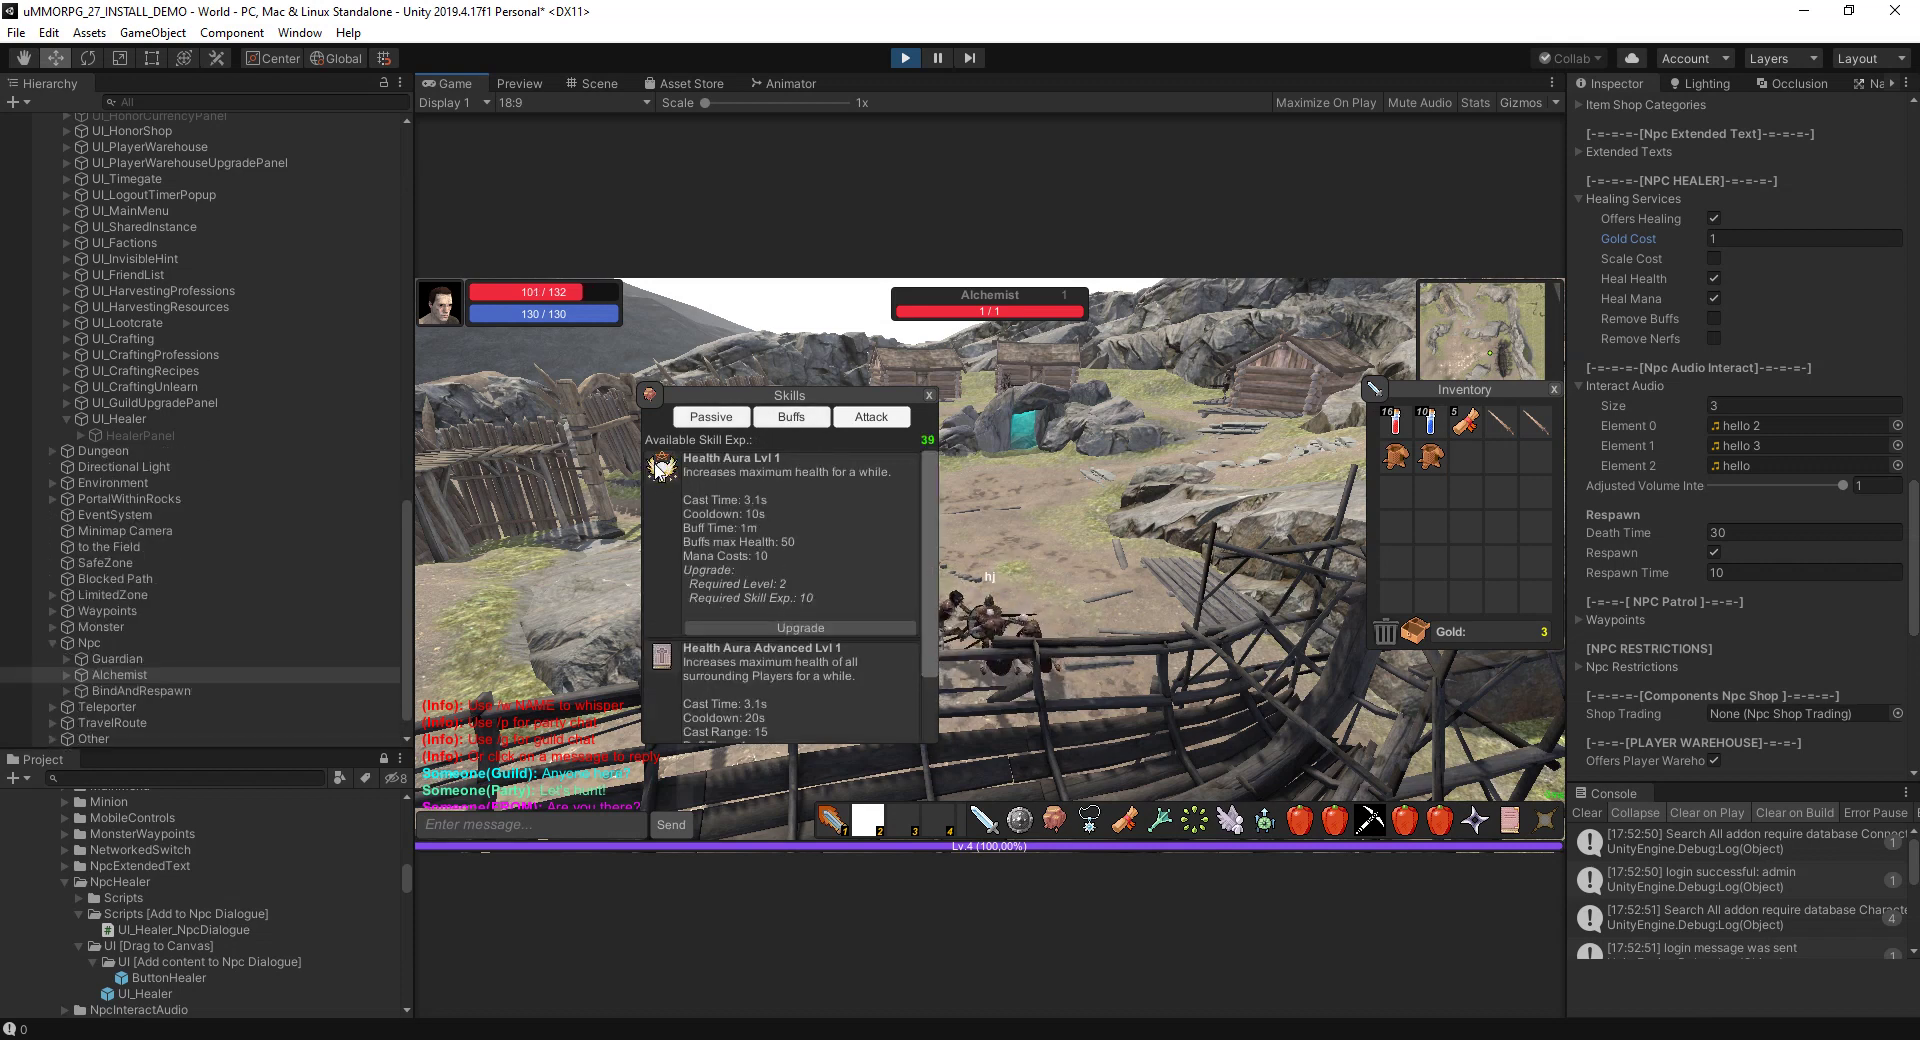
# - Assign Health Aura to the third skillbar slot and cast it
pyautogui.moveTo(662, 466)
pyautogui.mouseDown()
pyautogui.moveTo(855, 793)
pyautogui.moveTo(905, 820)
pyautogui.mouseUp()
pyautogui.click(905, 820)
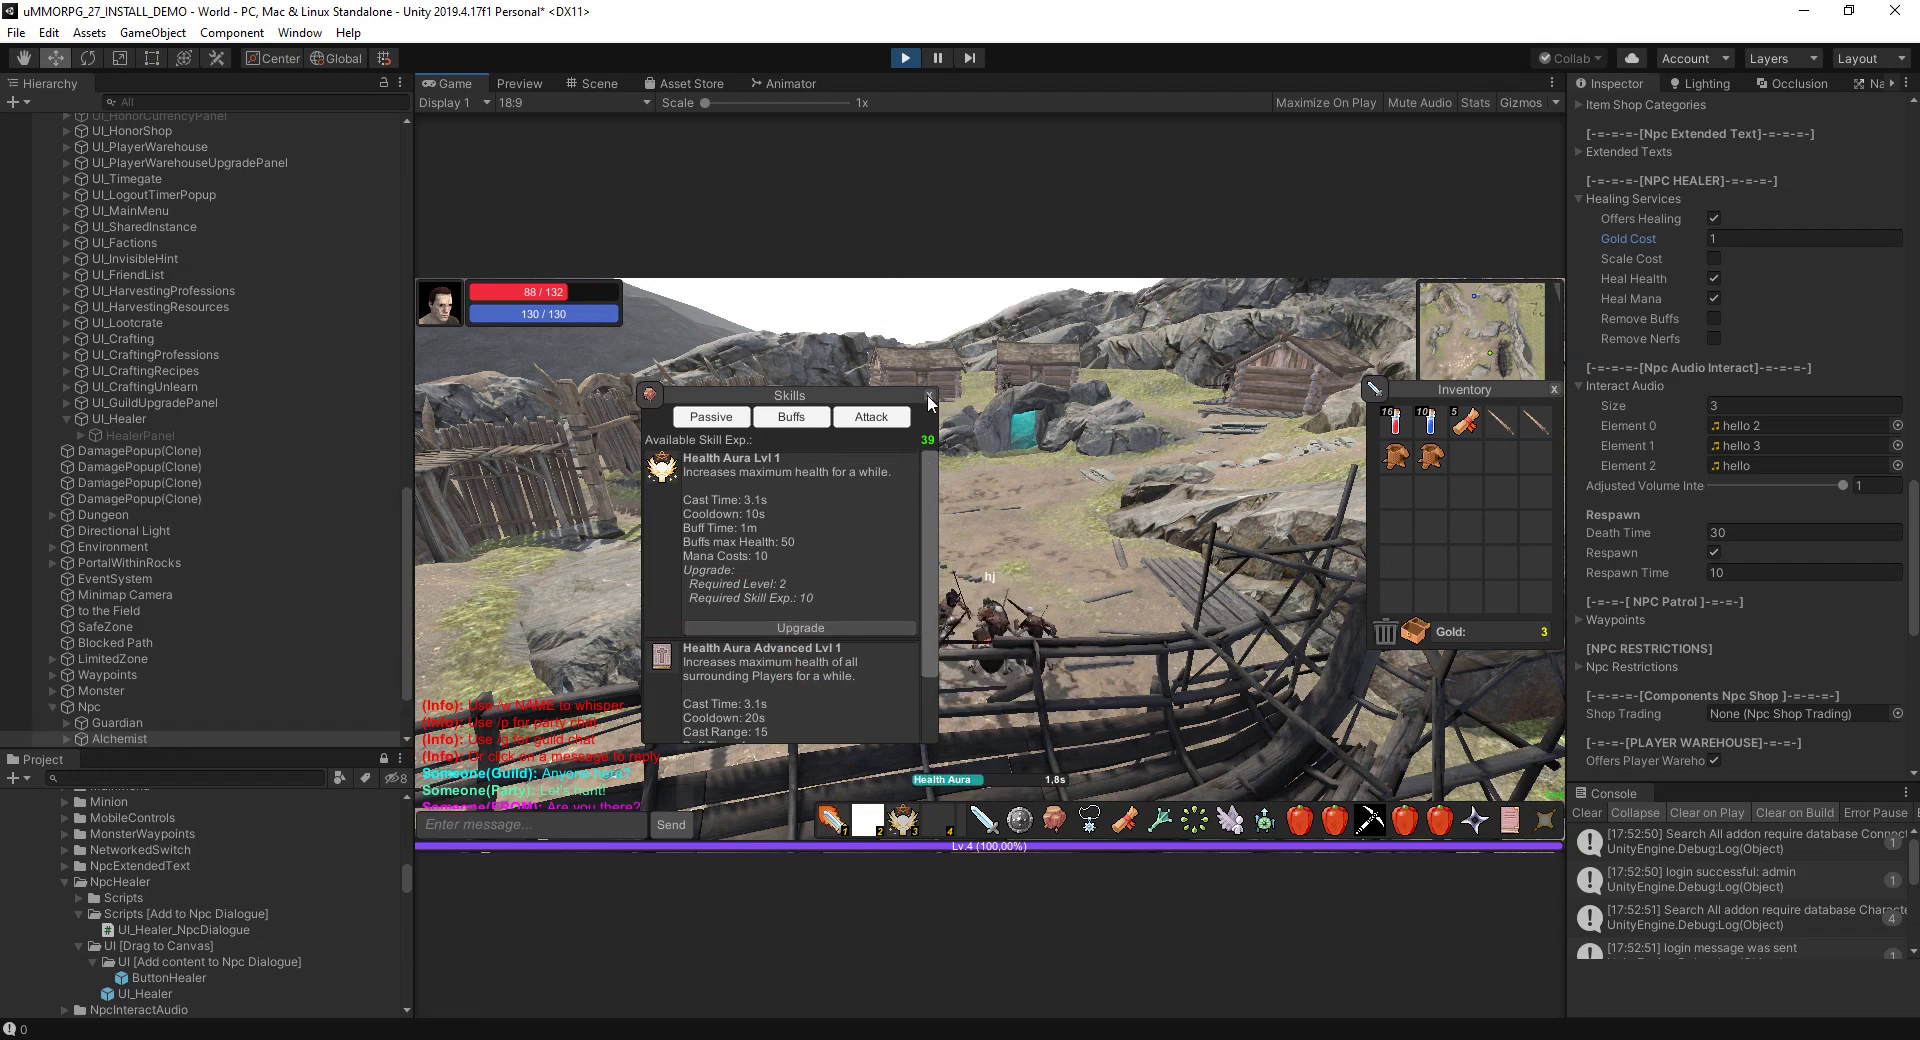
# - Close the Skills window and run the buffed character from the monsters back to the Alchemist in the village
pyautogui.click(929, 396)
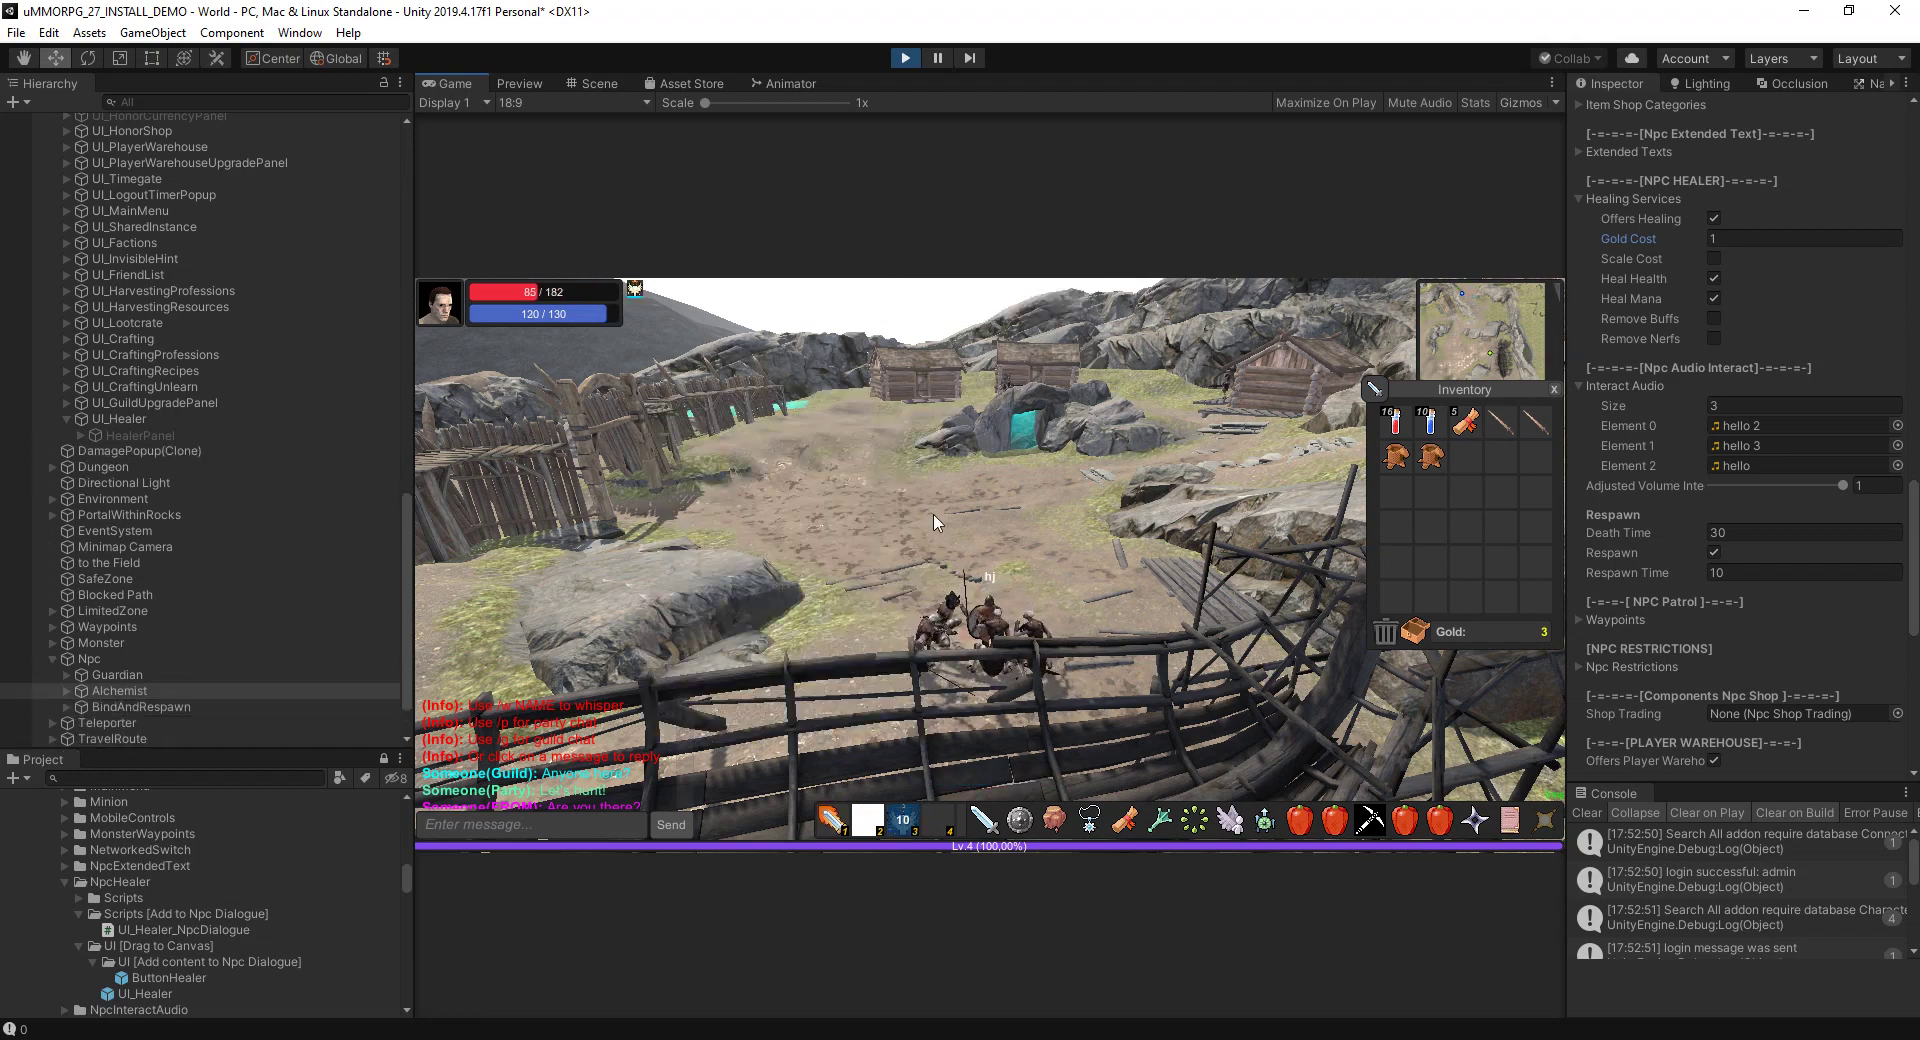
pyautogui.press('w')
pyautogui.press('w')
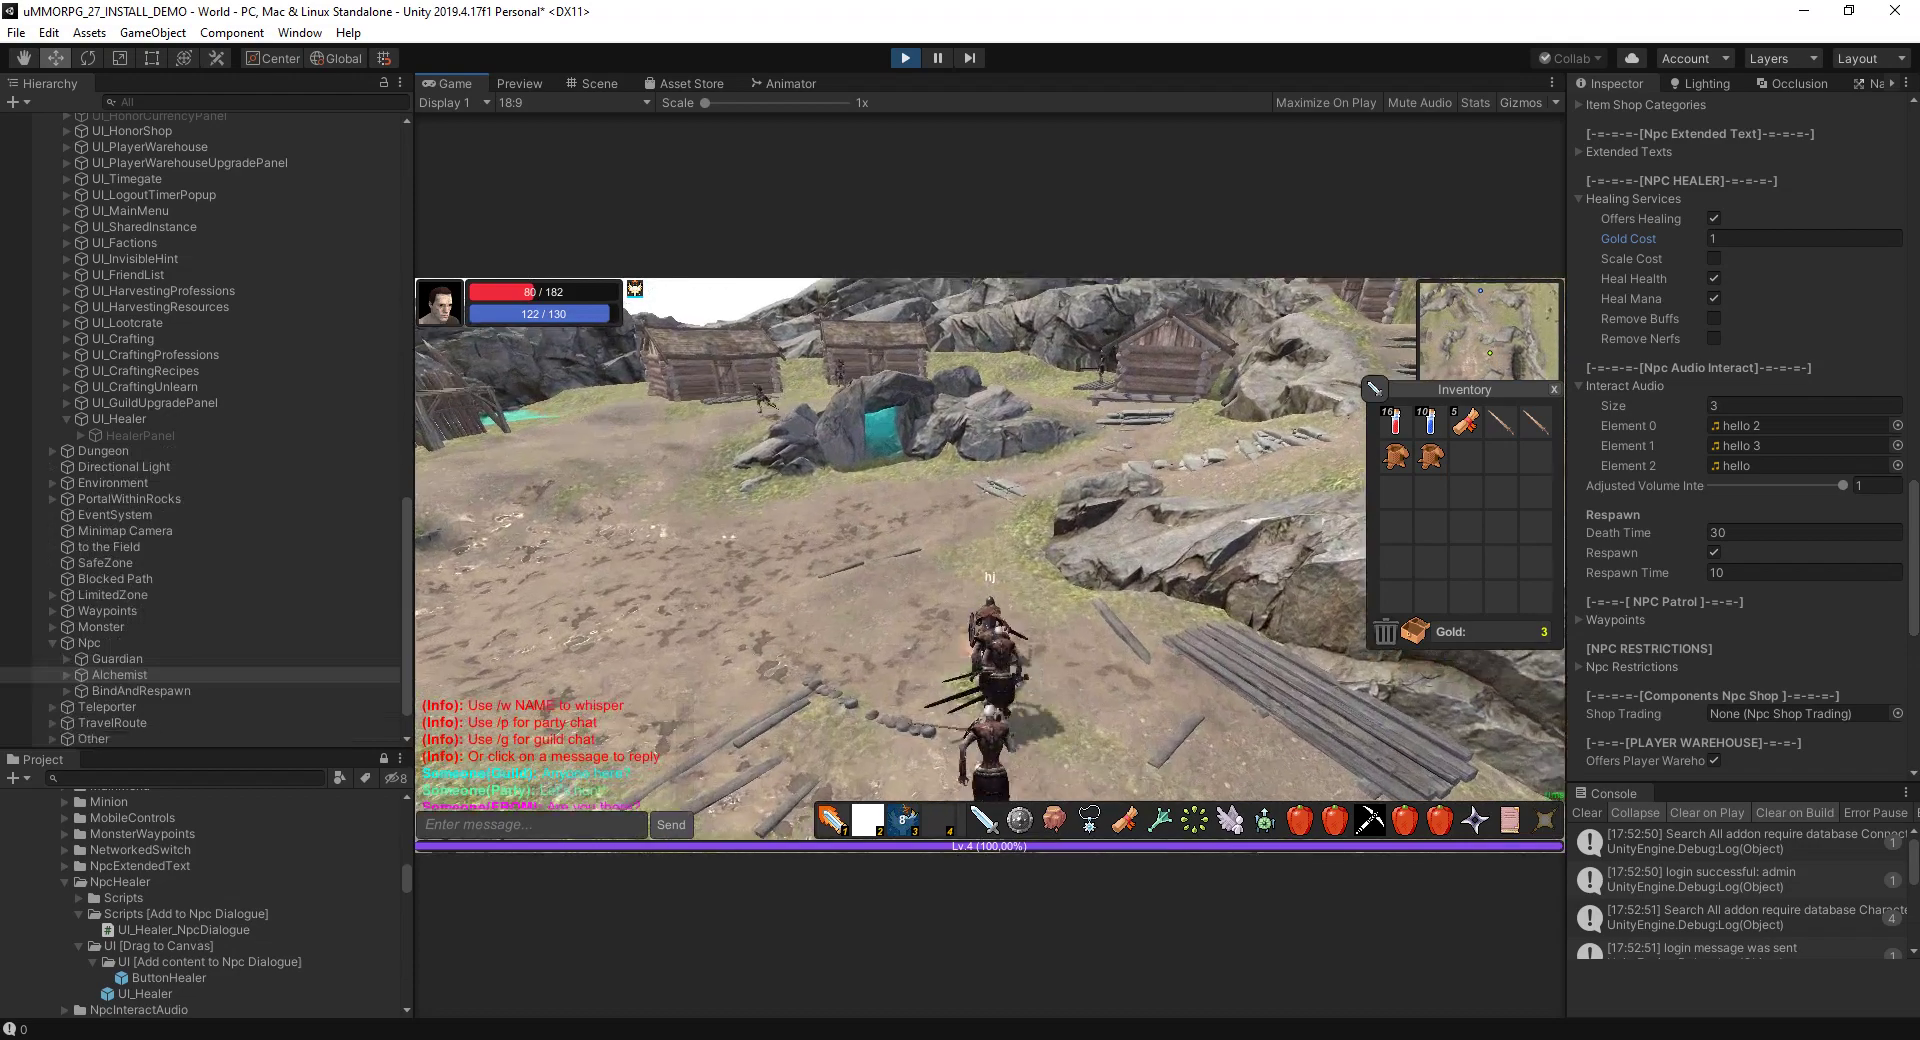
pyautogui.press('w')
pyautogui.moveTo(1028, 518); pyautogui.dragTo(1209, 566, button='right')
pyautogui.press('w')
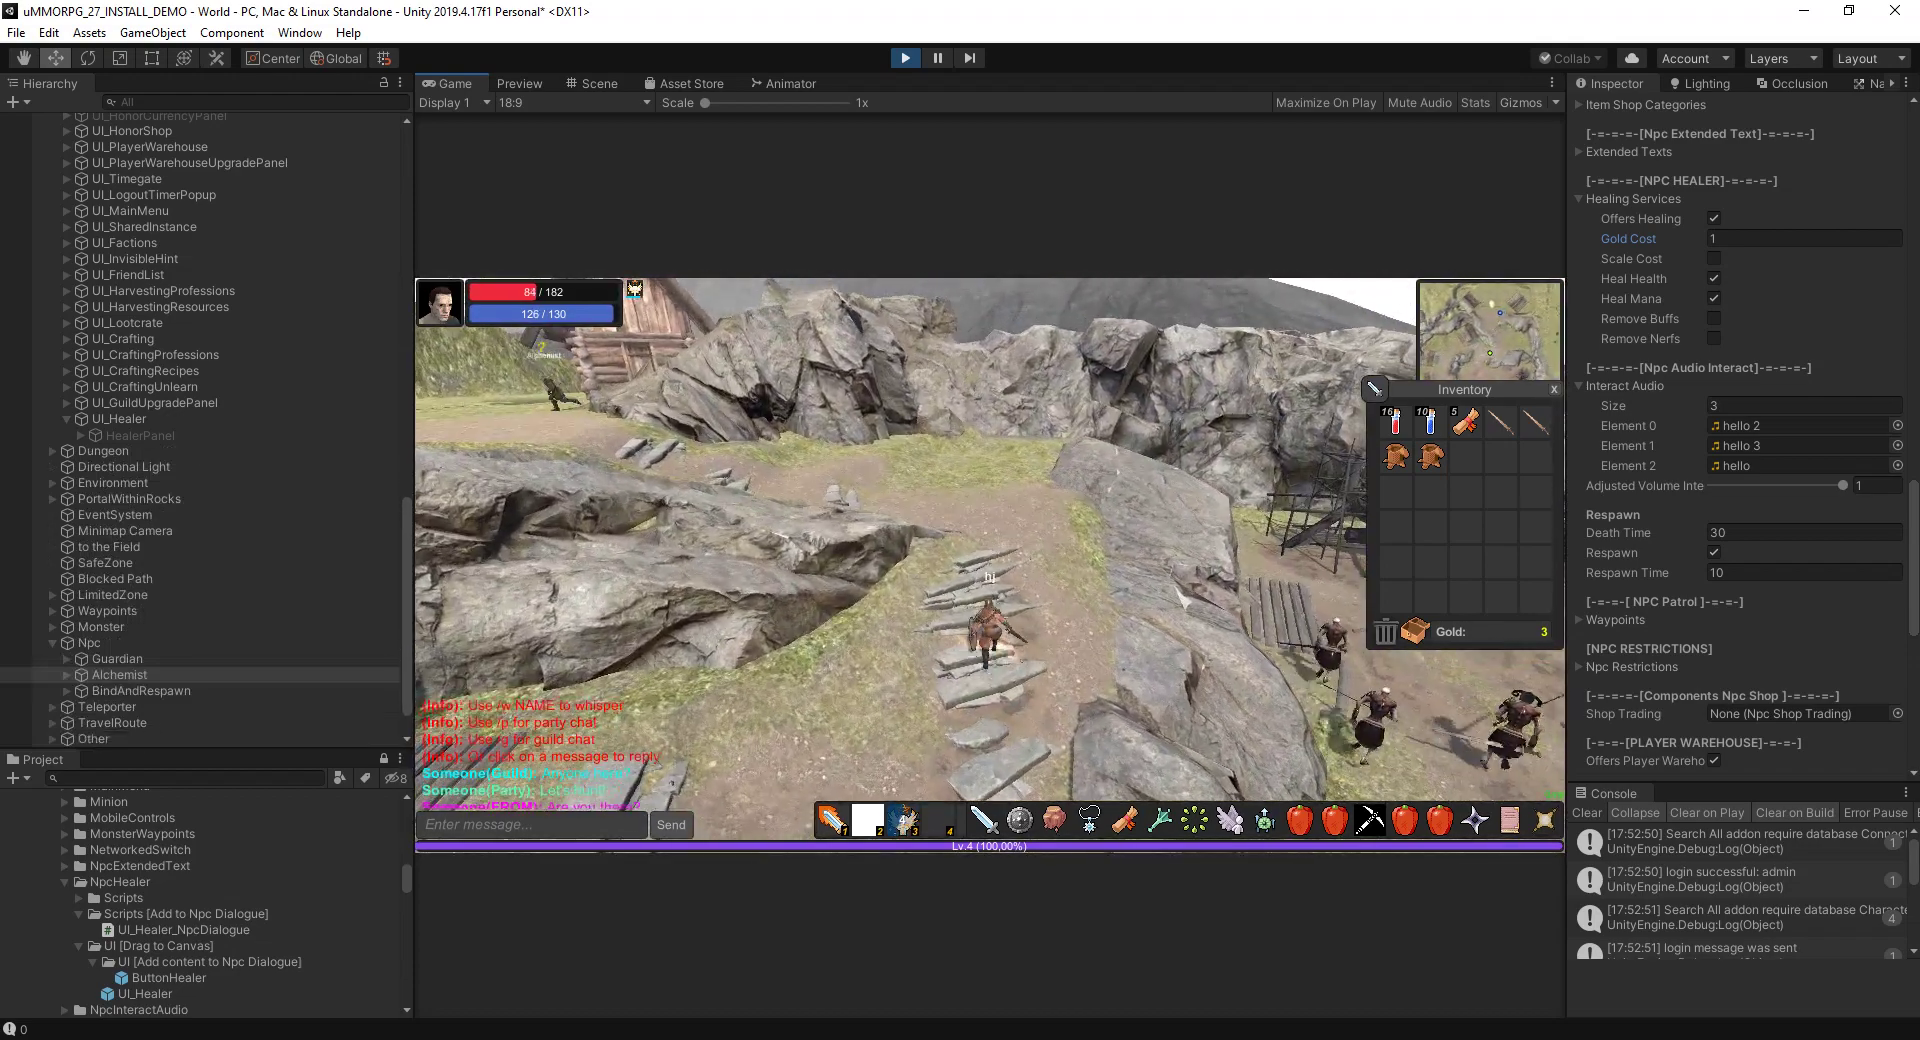
pyautogui.press('w')
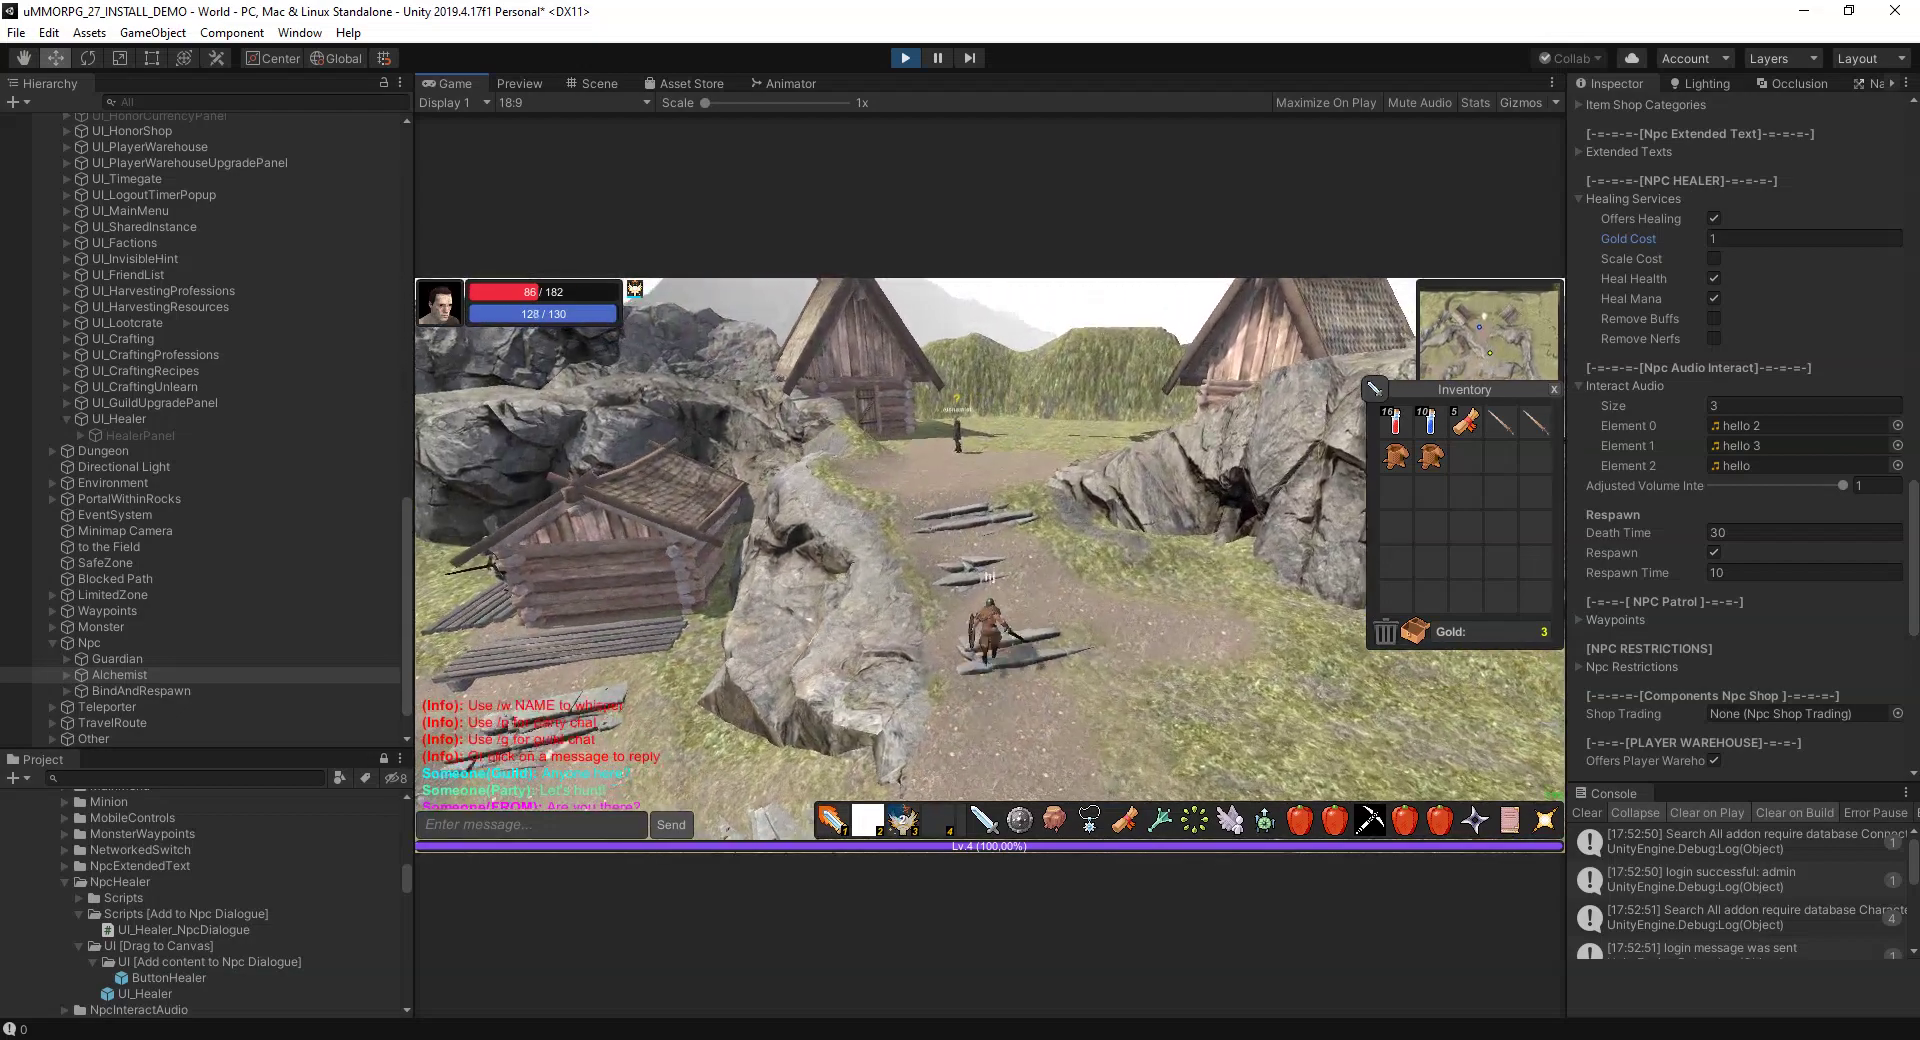
pyautogui.press('w')
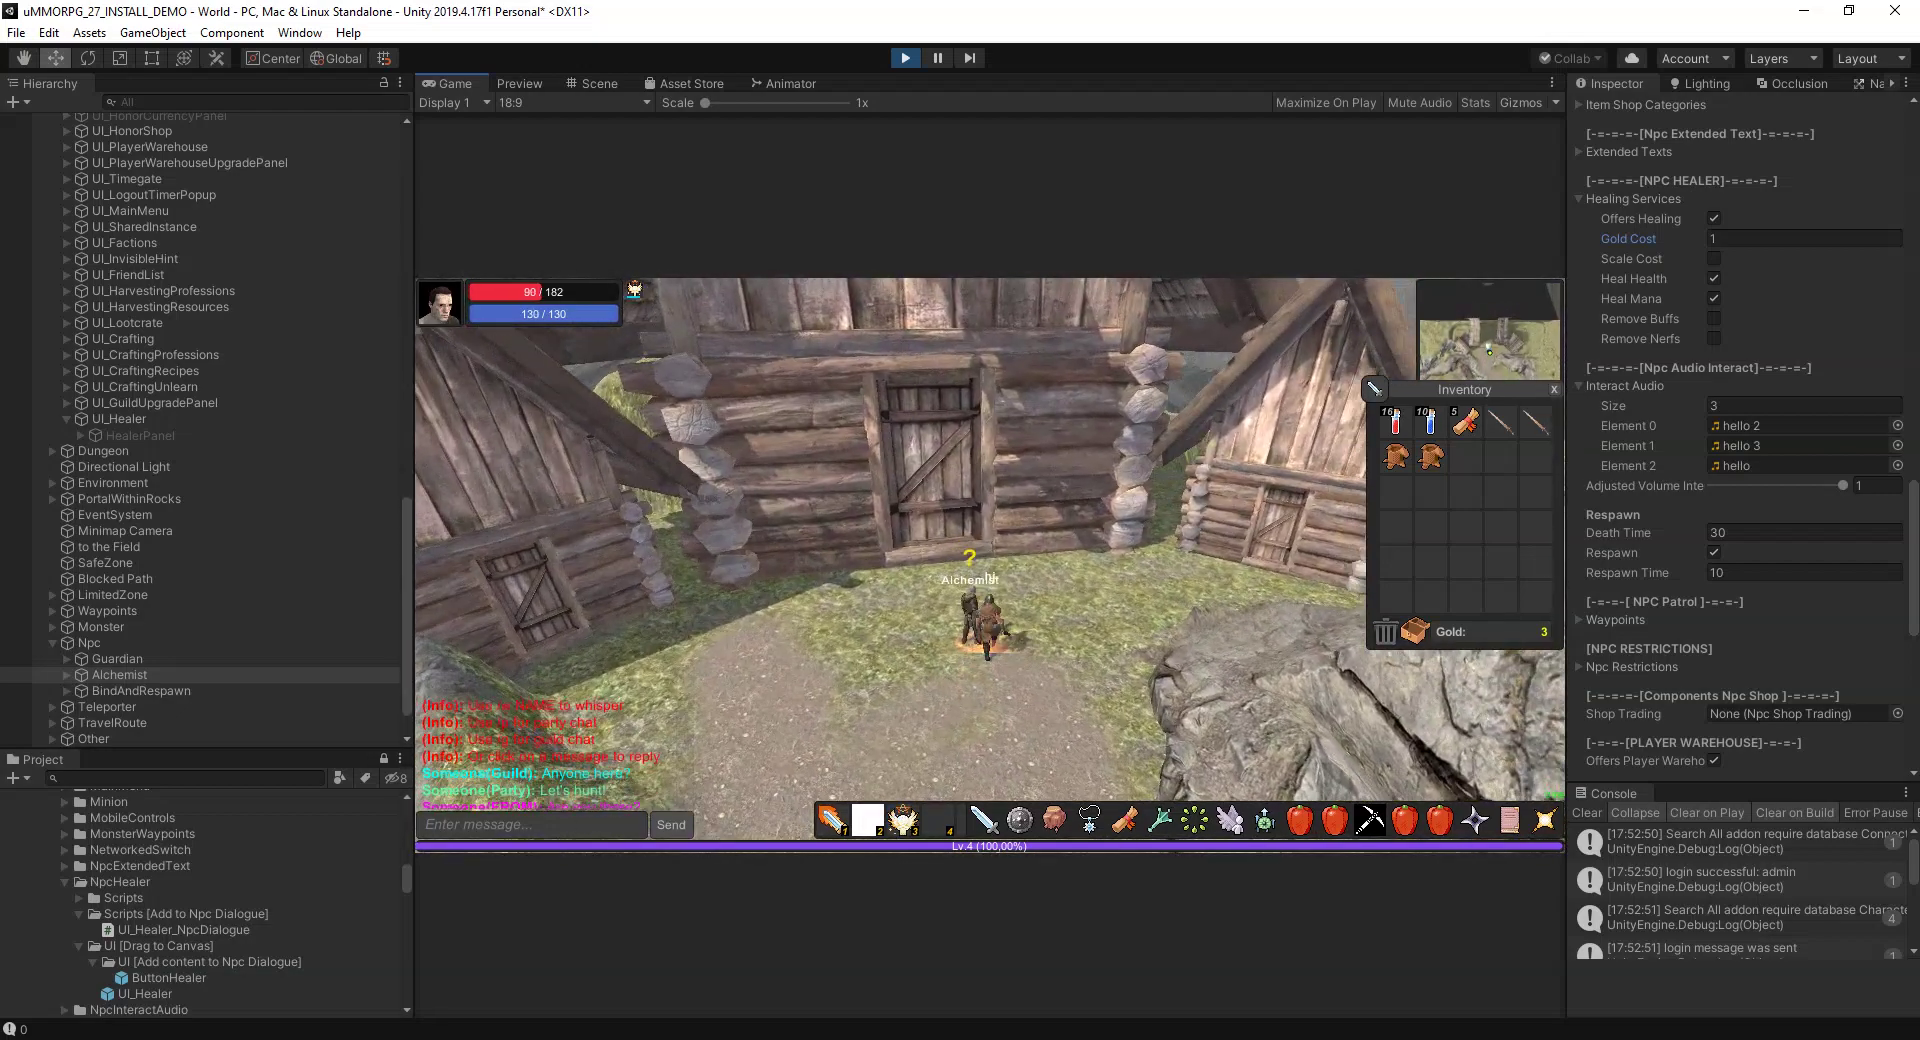
# - Open the Alchemist's dialogue, choose Heal and accept the healing for 1 gold while Health Aura is active
pyautogui.click(970, 612)
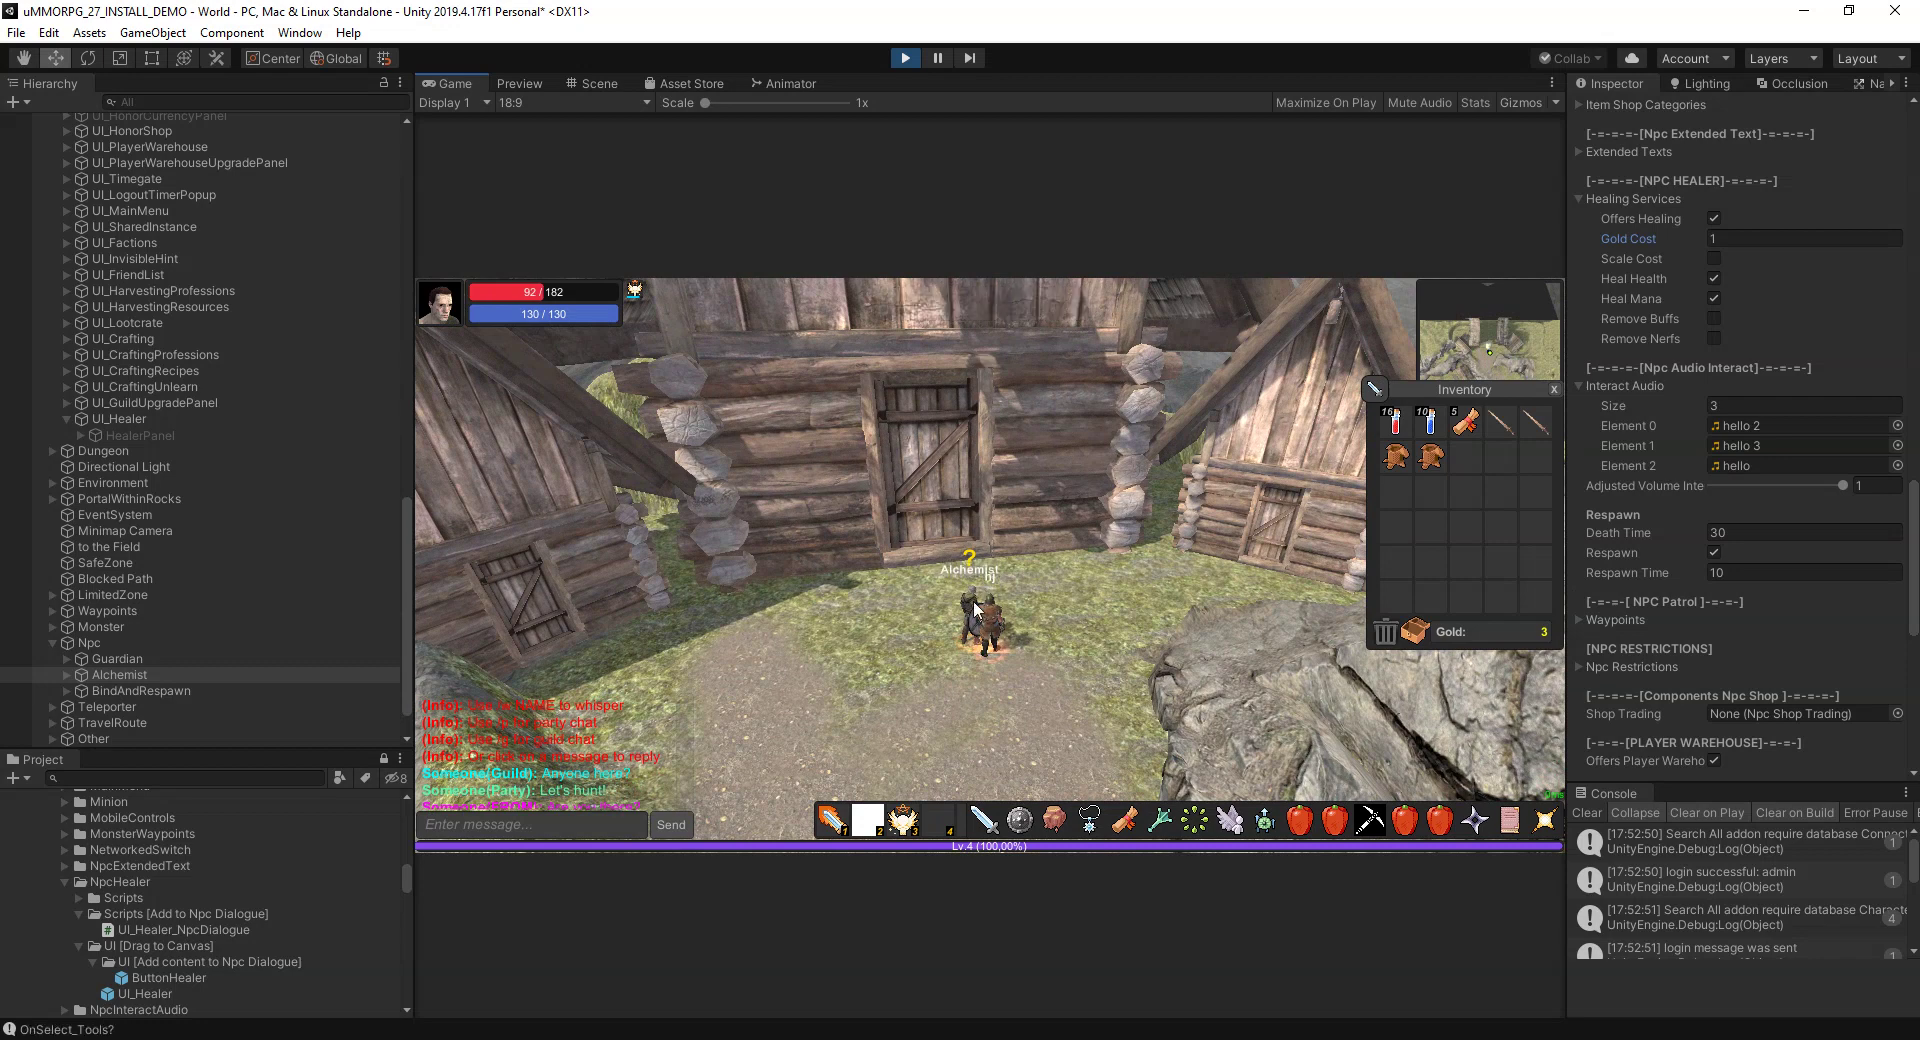
pyautogui.click(975, 606)
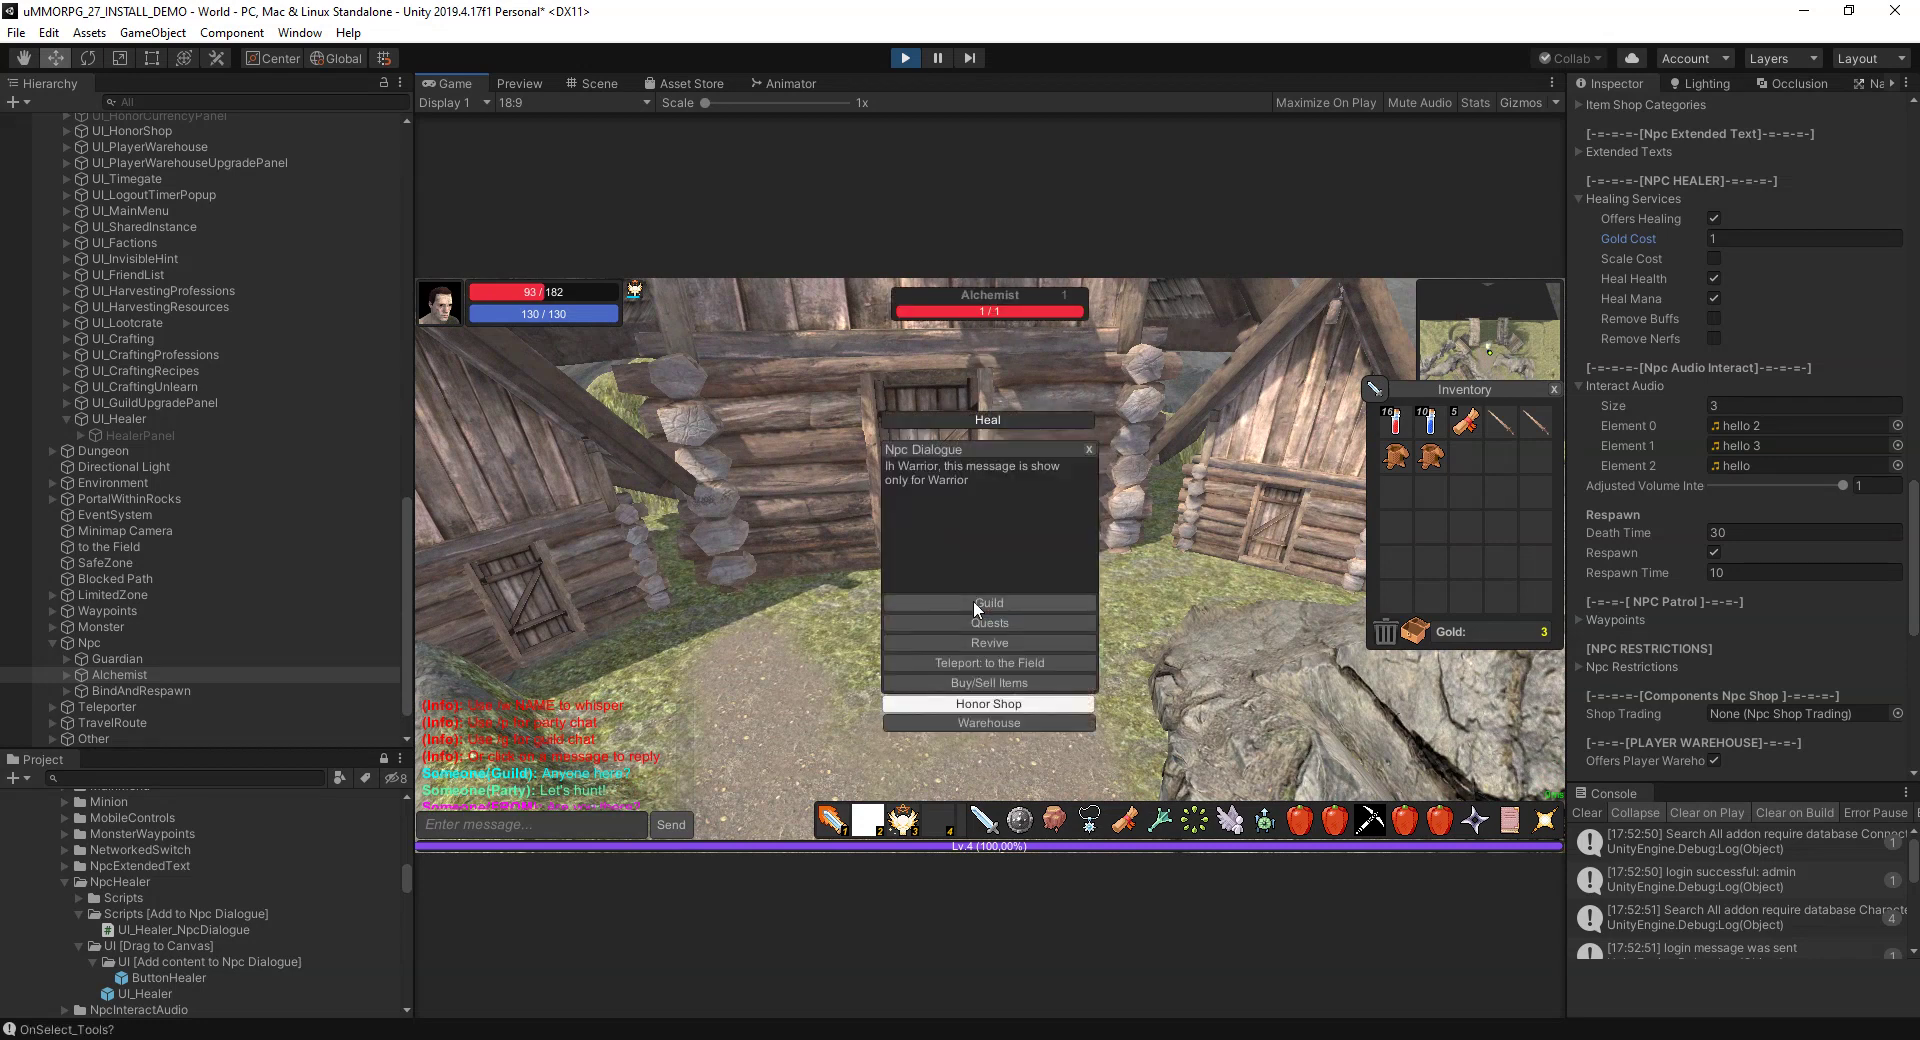
pyautogui.click(993, 422)
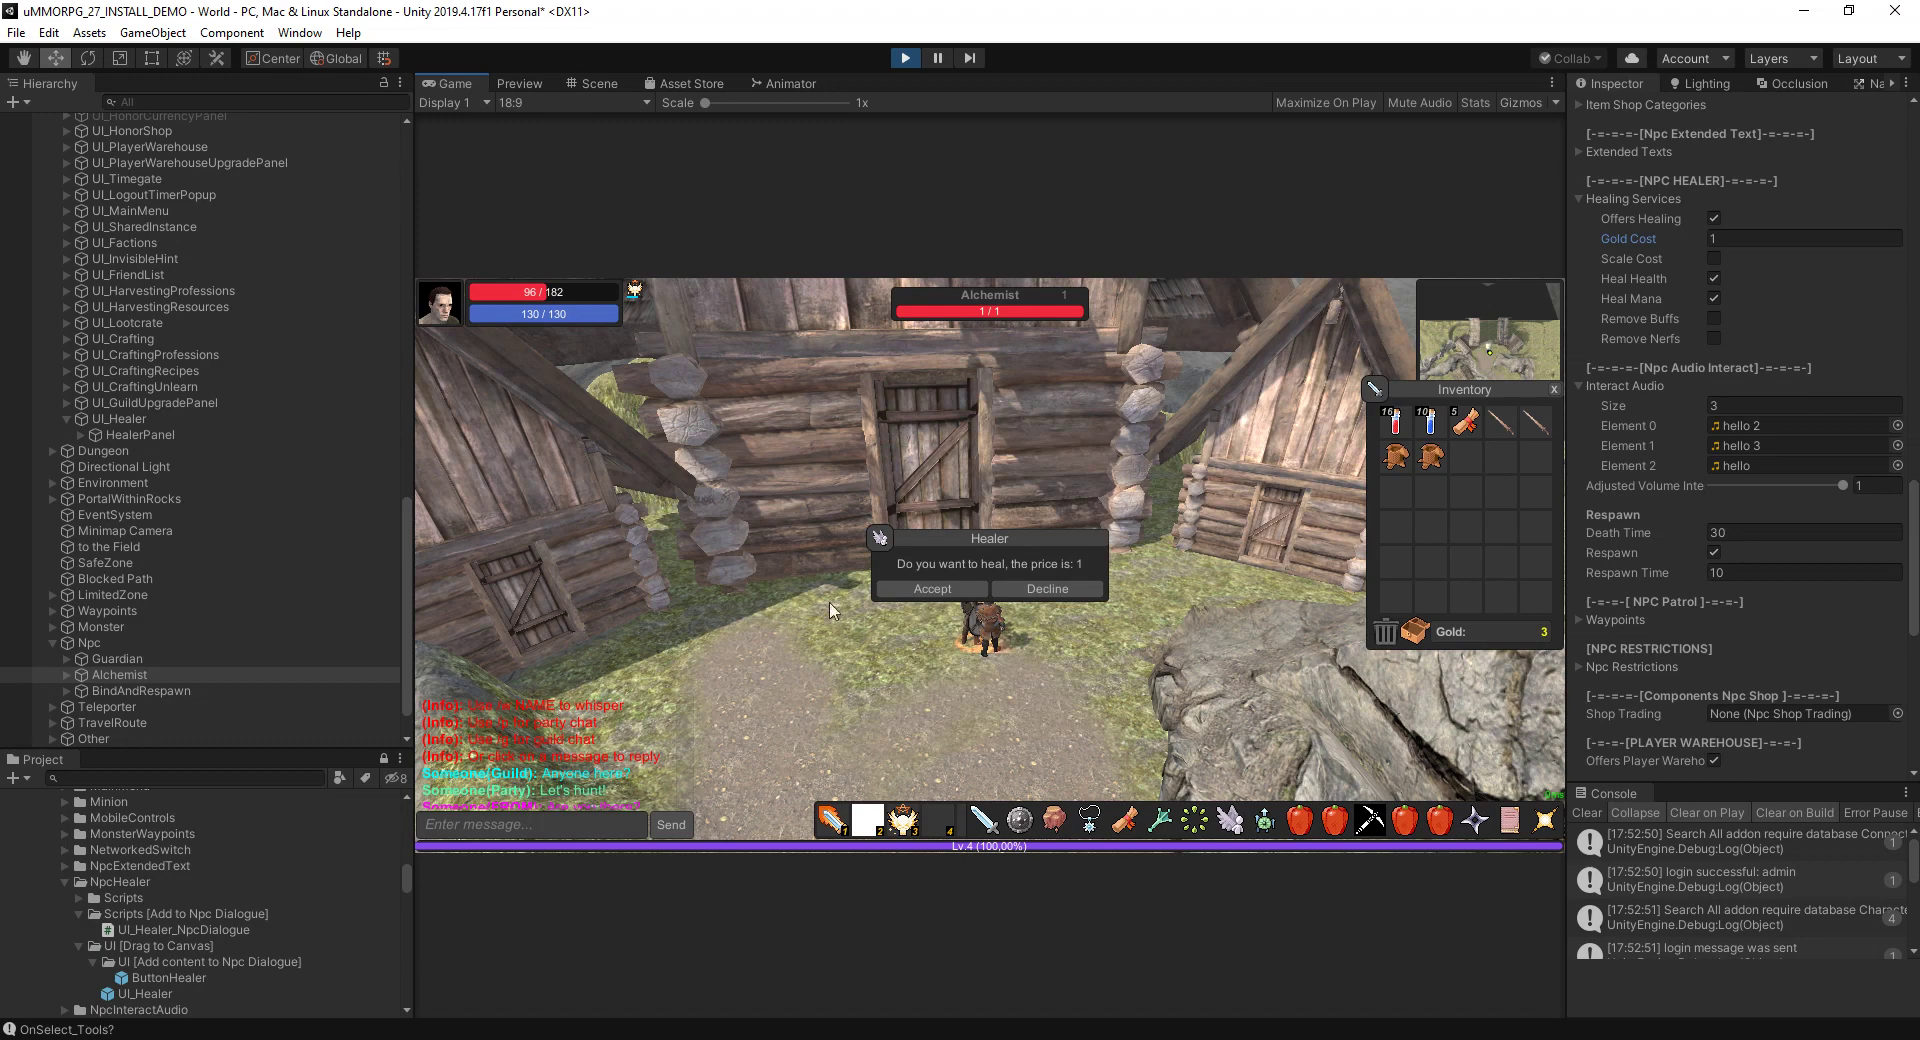
pyautogui.click(913, 590)
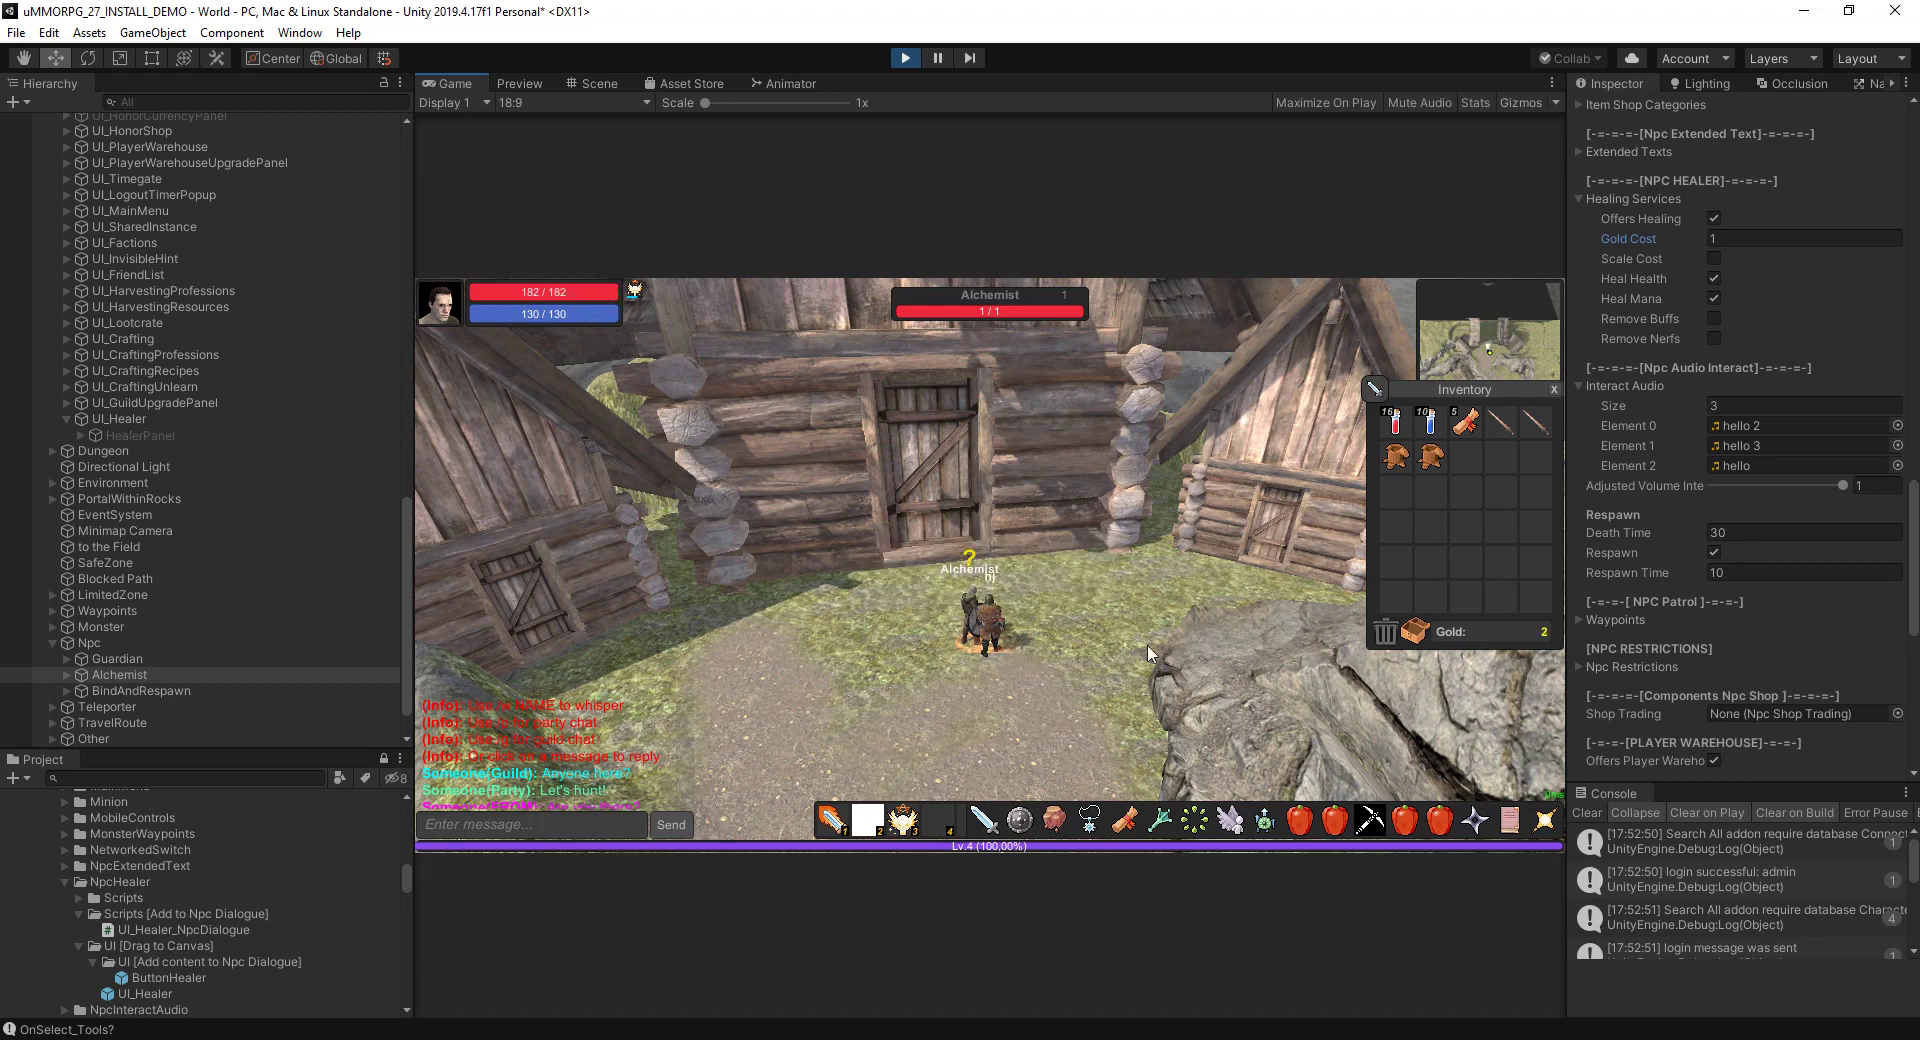
# - Enable Remove Buffs in the Alchemist's healing services and bring the character back to the Alchemist
pyautogui.moveTo(1147, 654); pyautogui.dragTo(843, 440, button='right')
pyautogui.press('w')
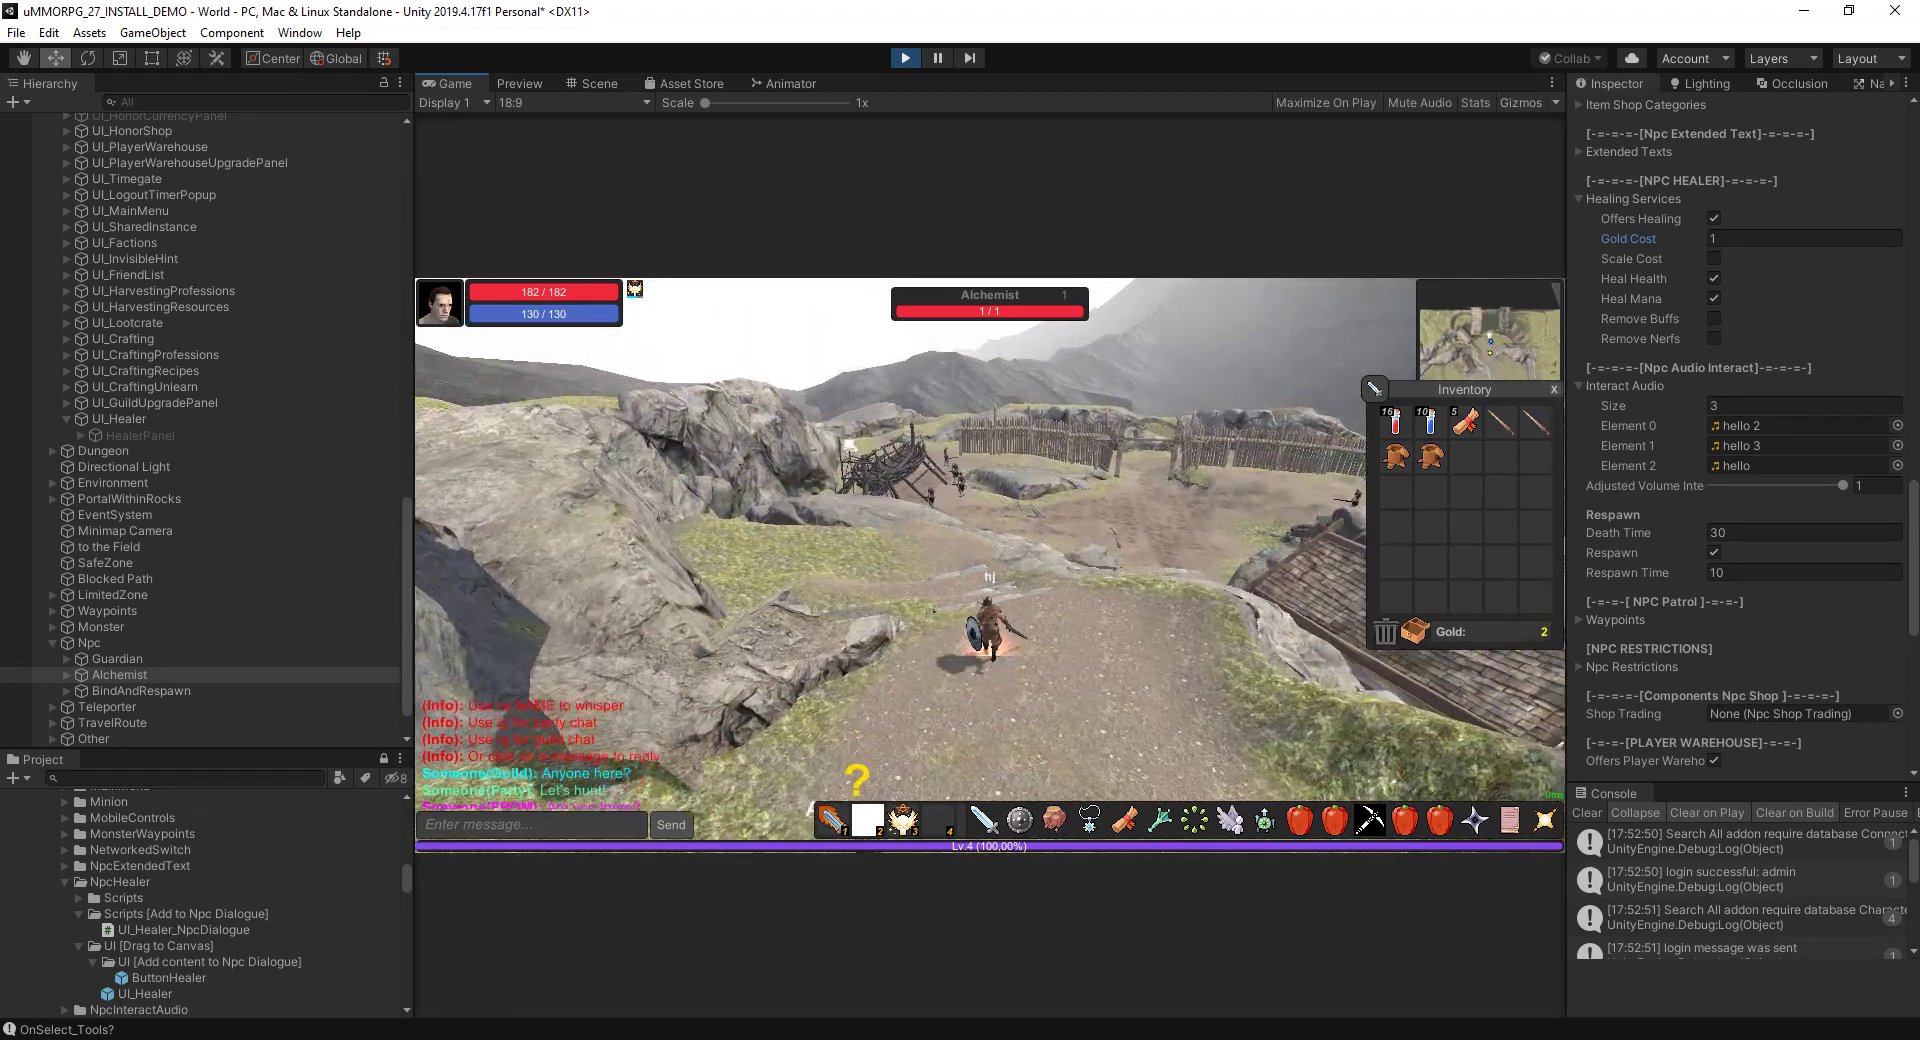
pyautogui.press('w')
pyautogui.moveTo(1250, 573); pyautogui.dragTo(1295, 573, button='right')
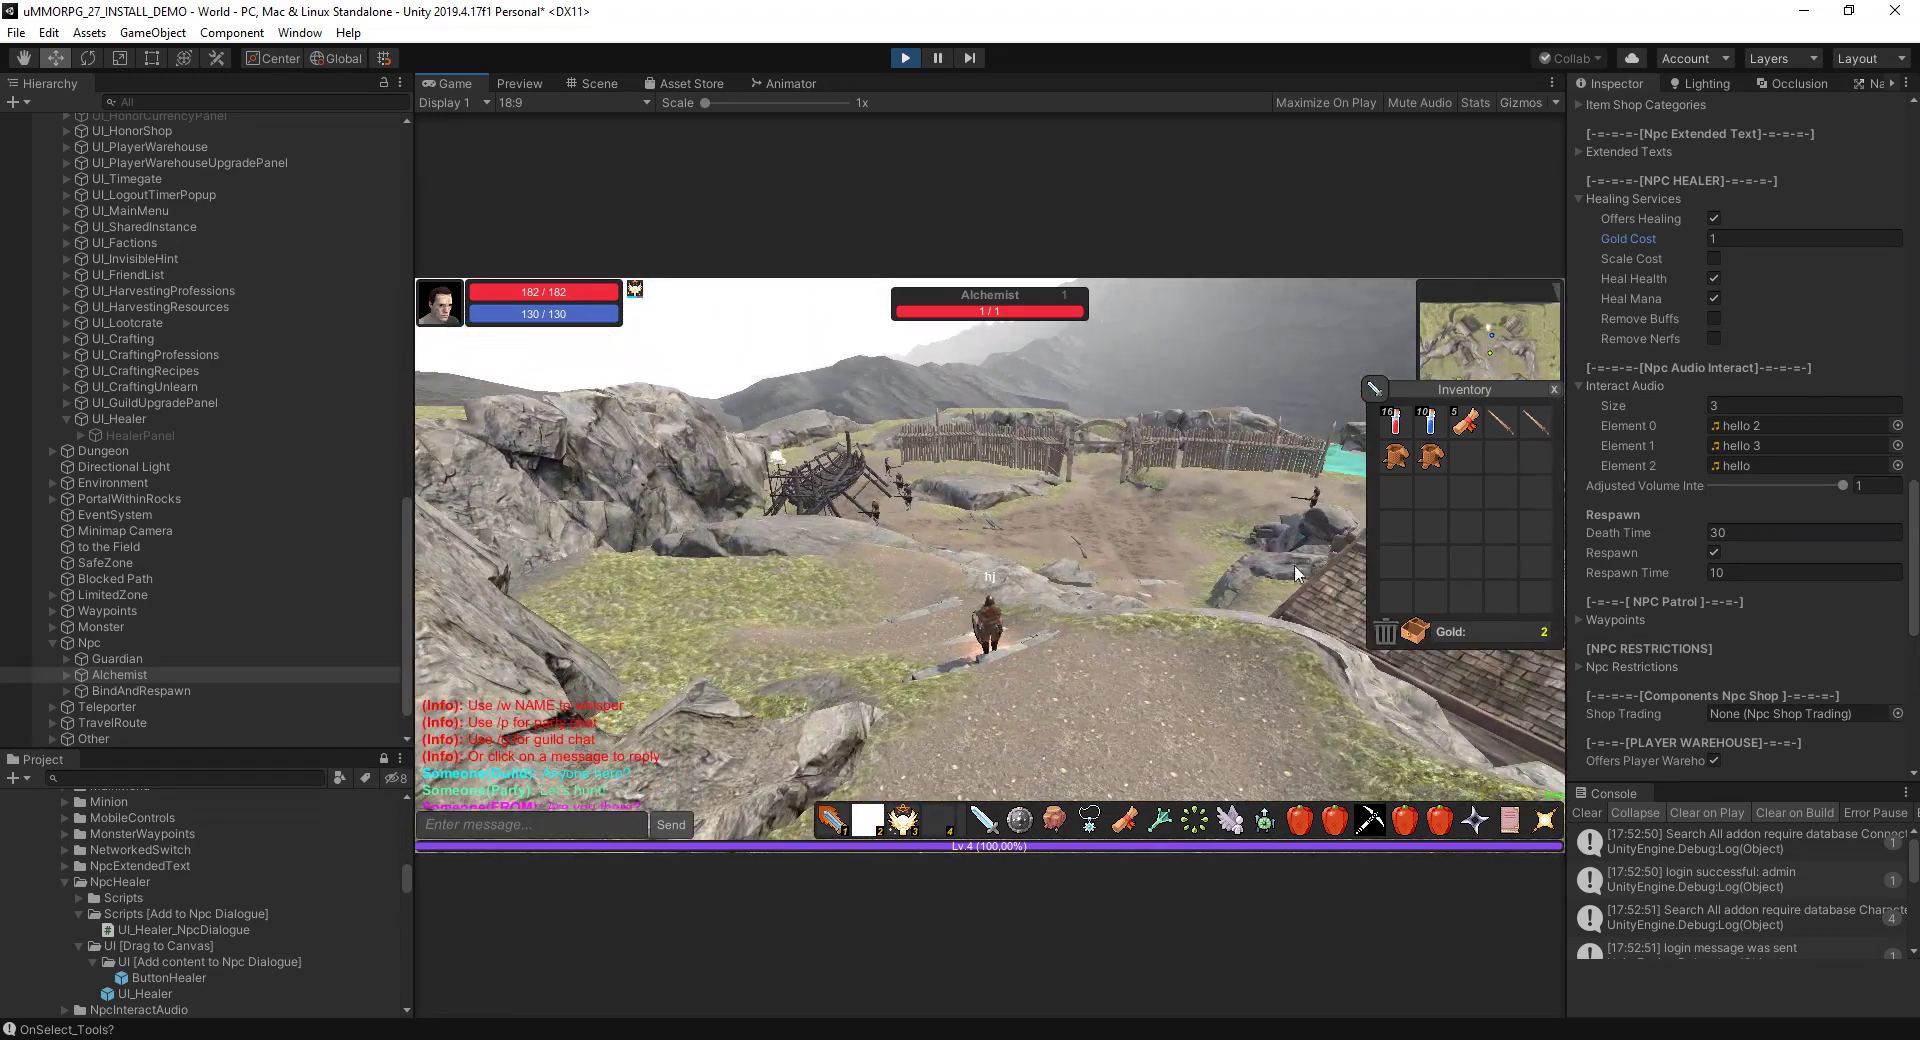
pyautogui.click(1714, 319)
pyautogui.press('w')
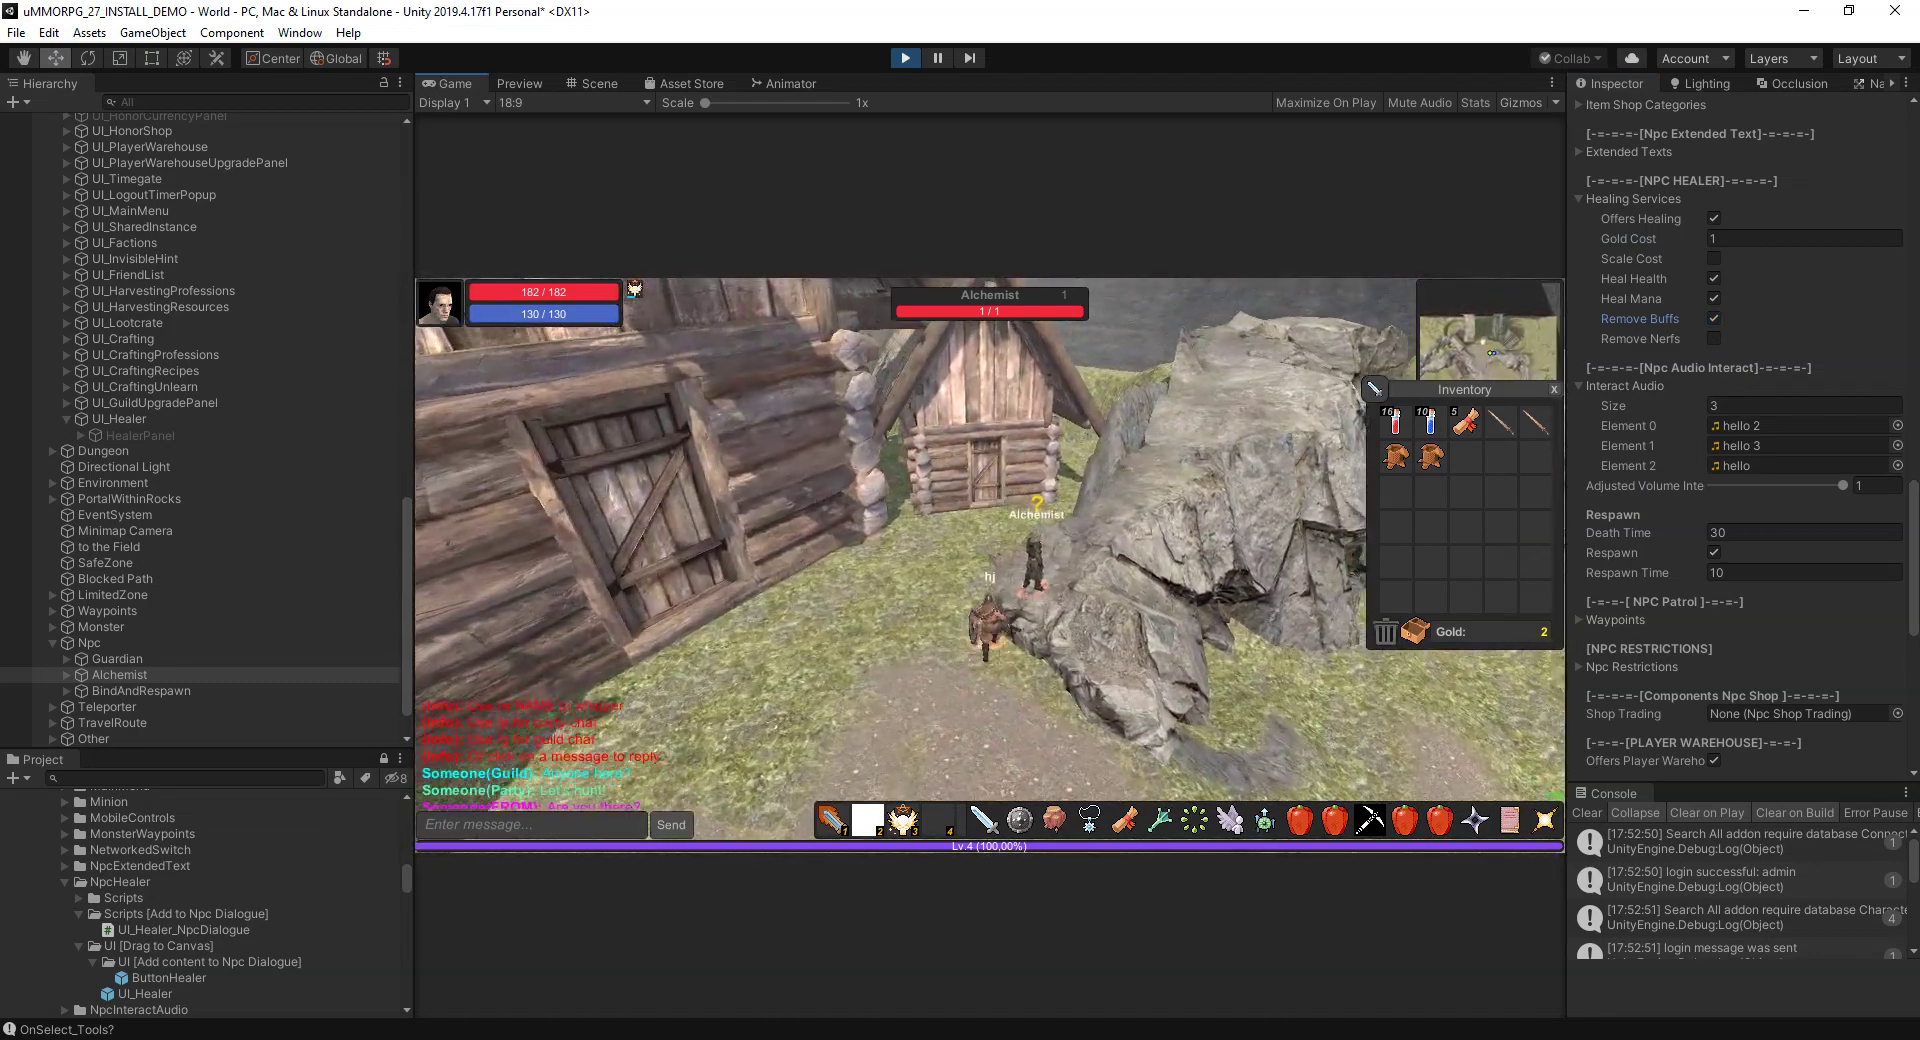
# - Request healing from the Alchemist again and accept it to test the Remove Buffs option
pyautogui.click(1044, 591)
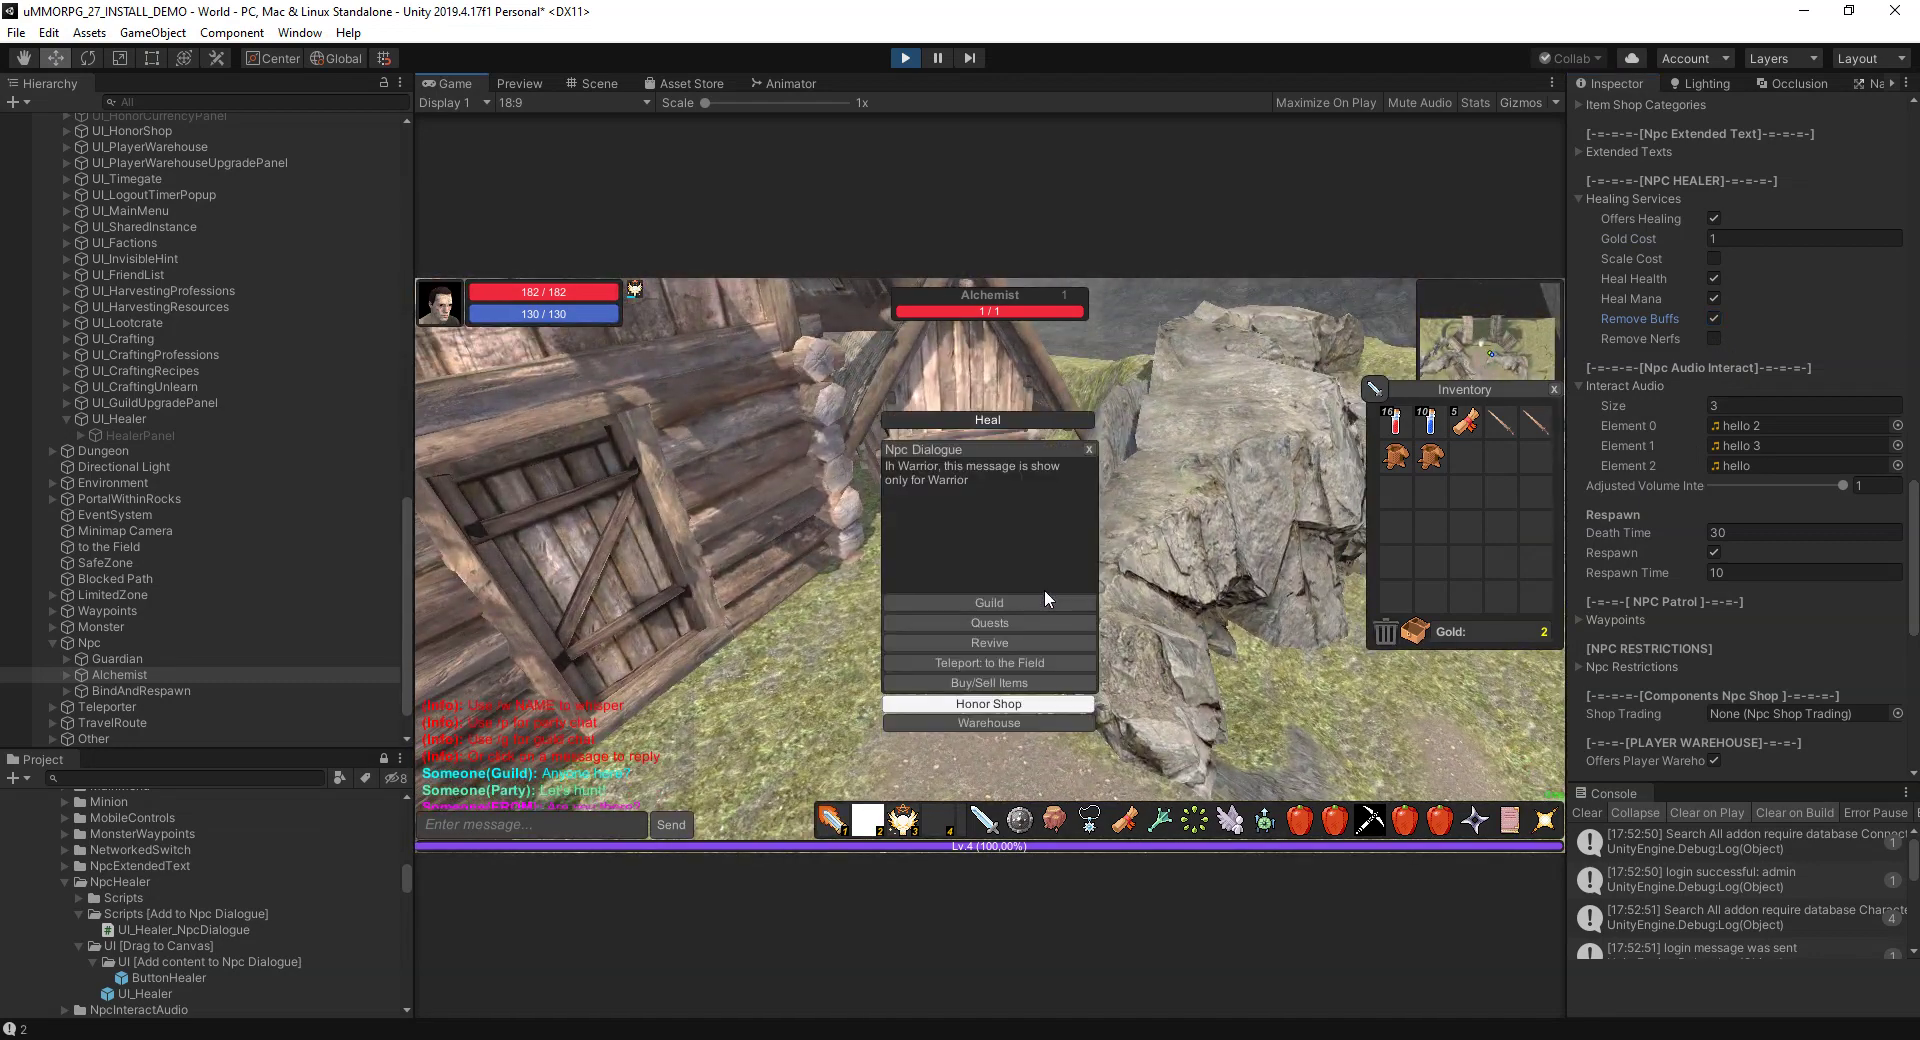
pyautogui.click(1010, 422)
pyautogui.click(933, 595)
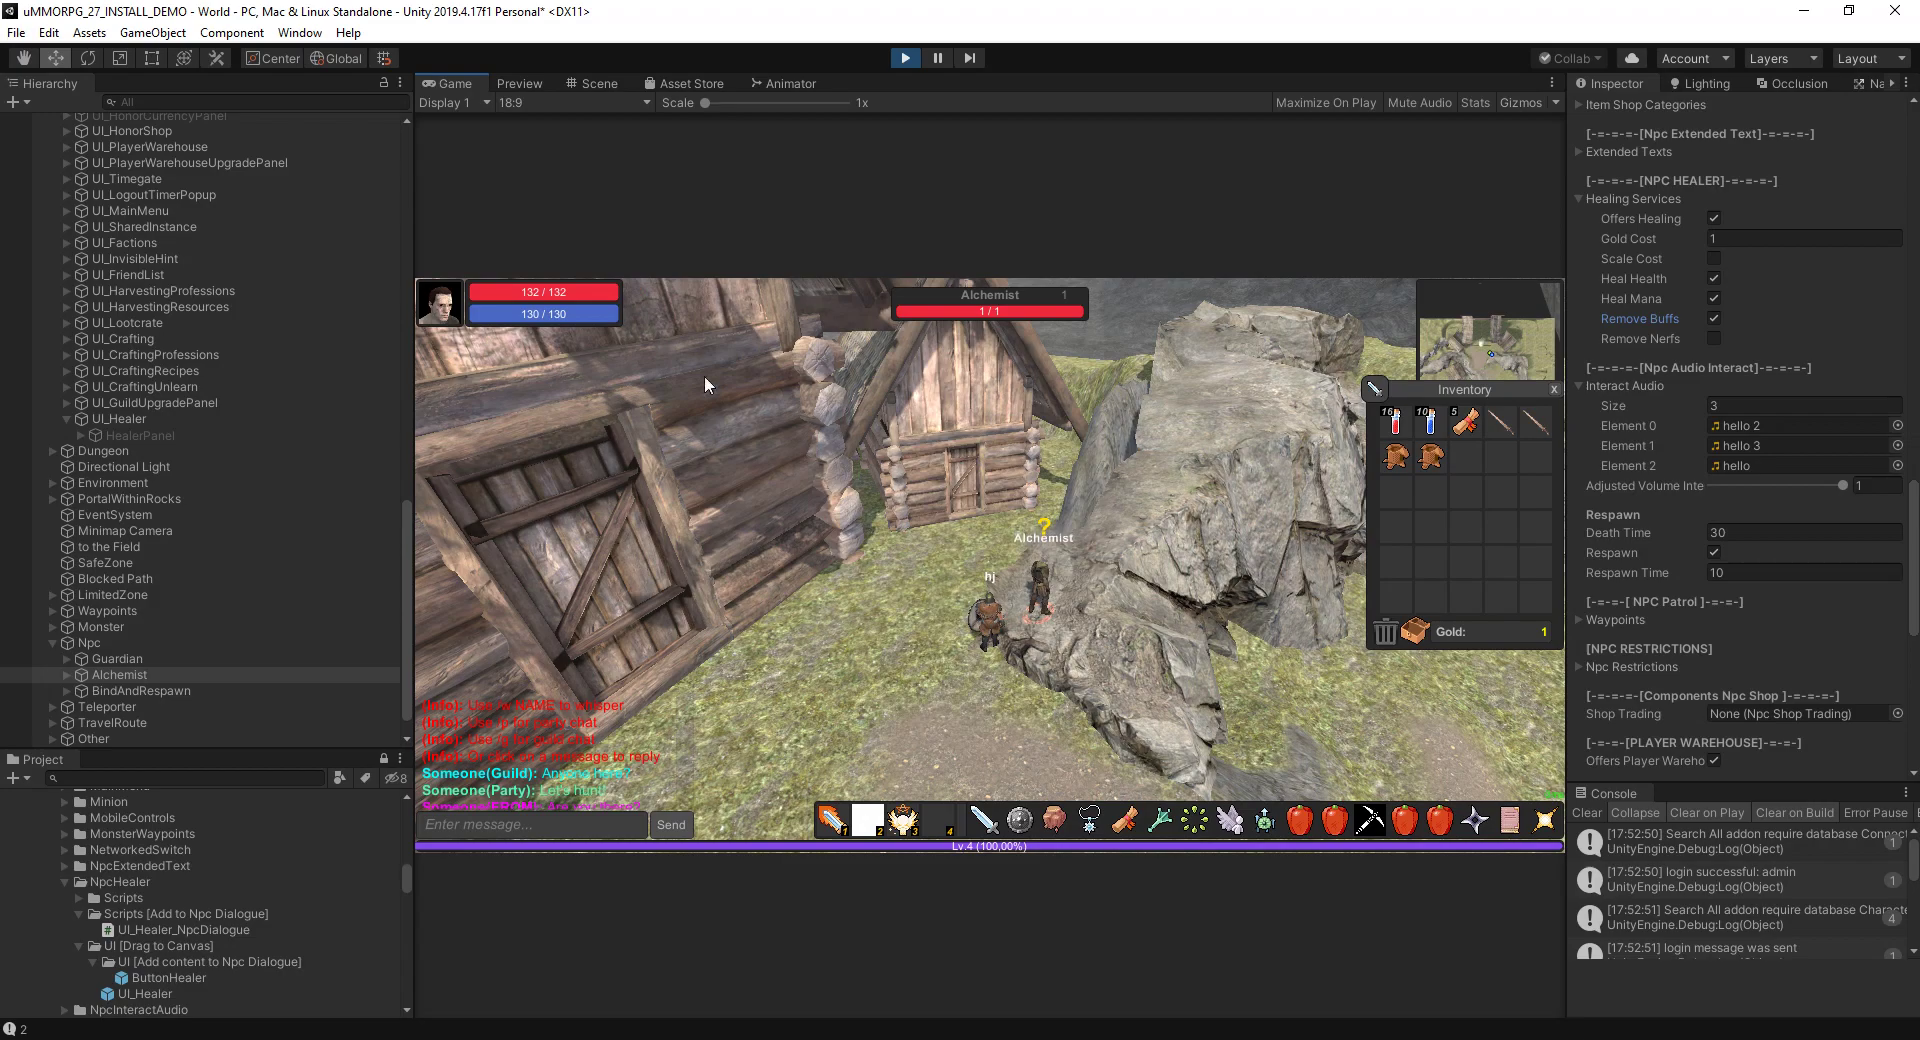
# - Walk the character away from the Alchemist and stop the running game
pyautogui.moveTo(648, 300); pyautogui.dragTo(430, 290, button='right')
pyautogui.press('w')
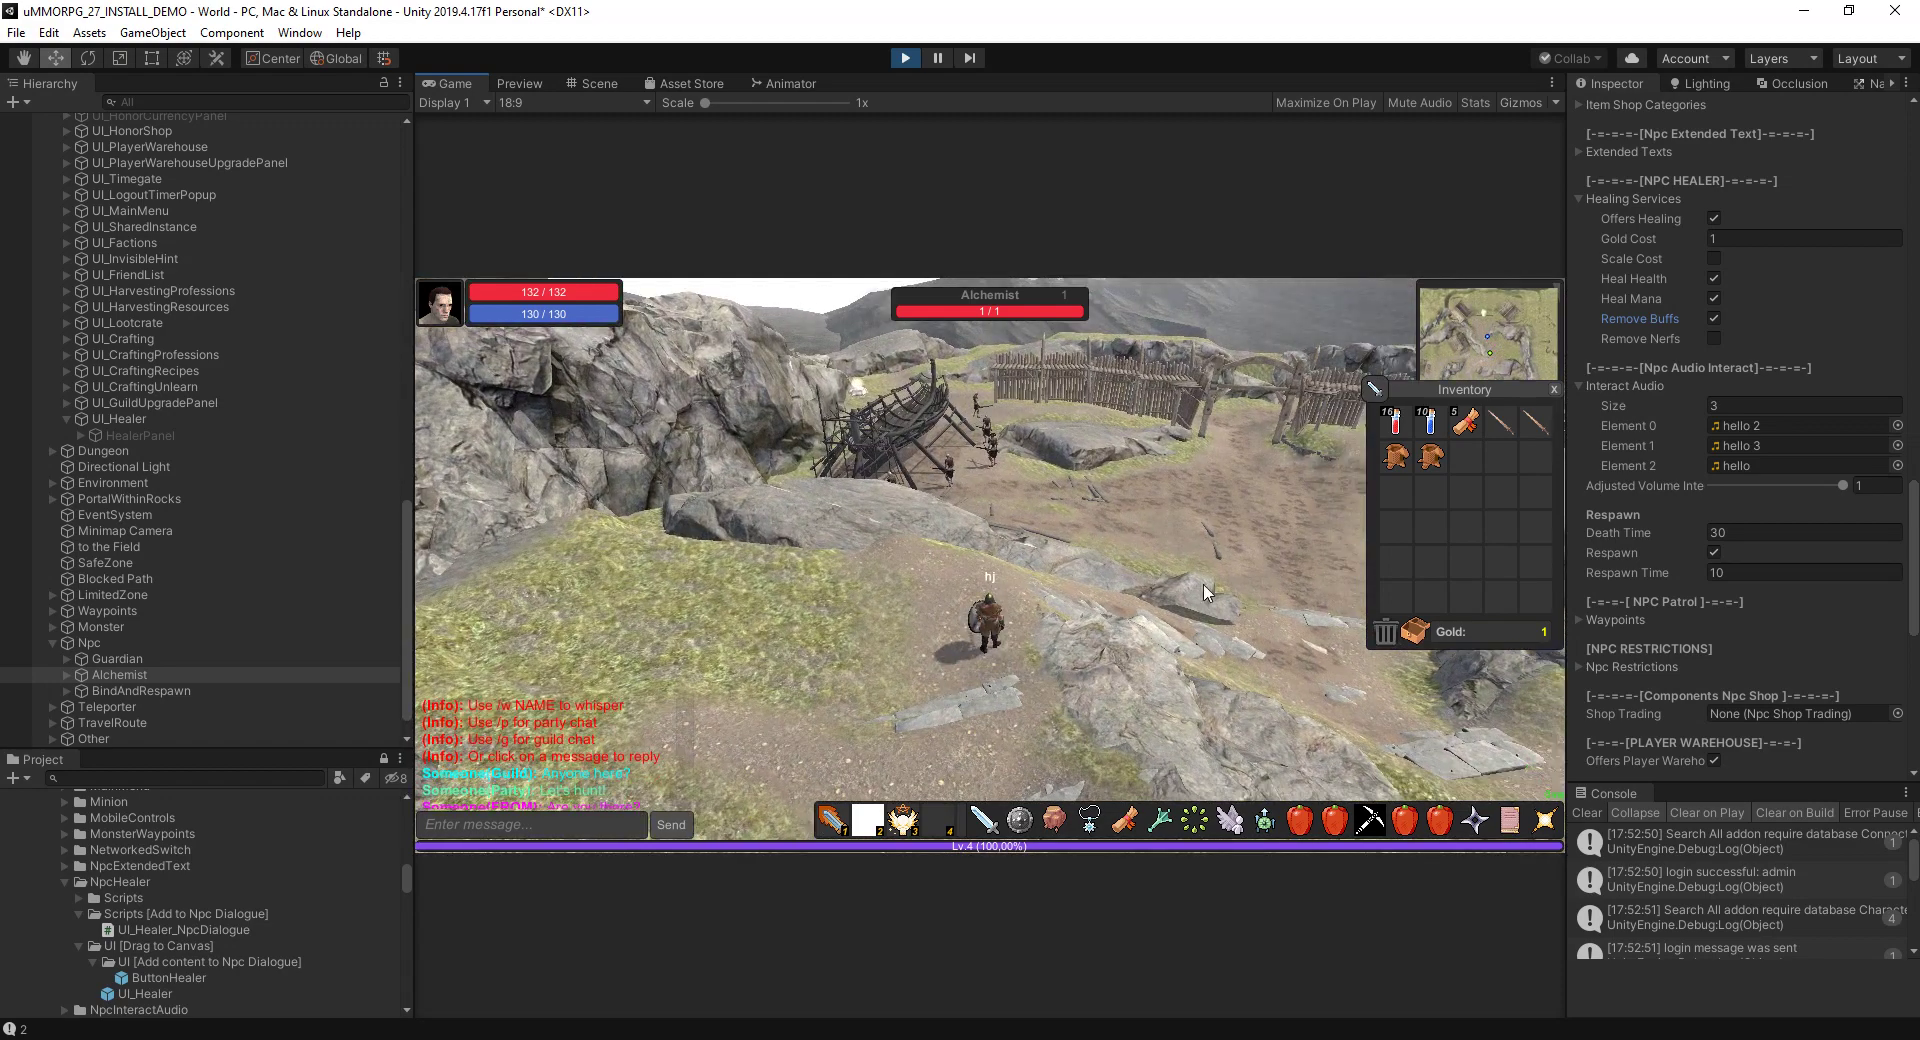
pyautogui.click(904, 60)
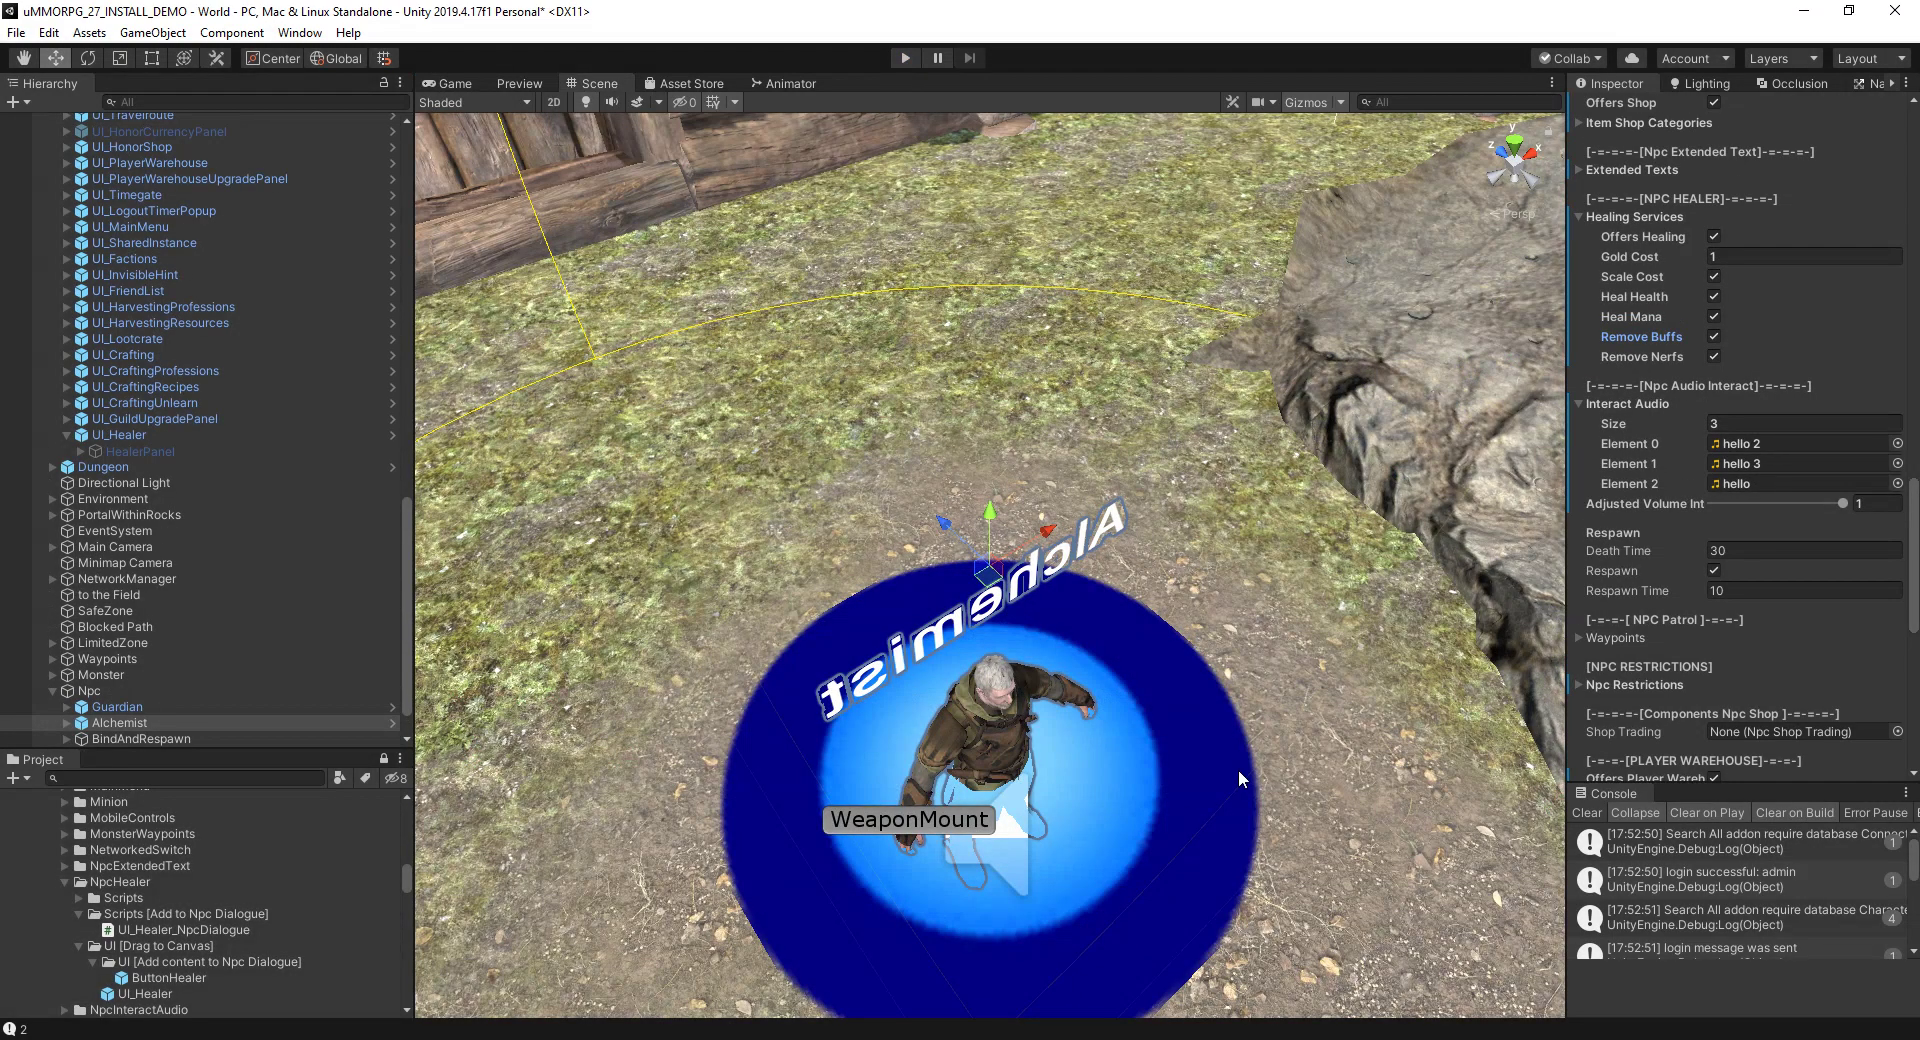